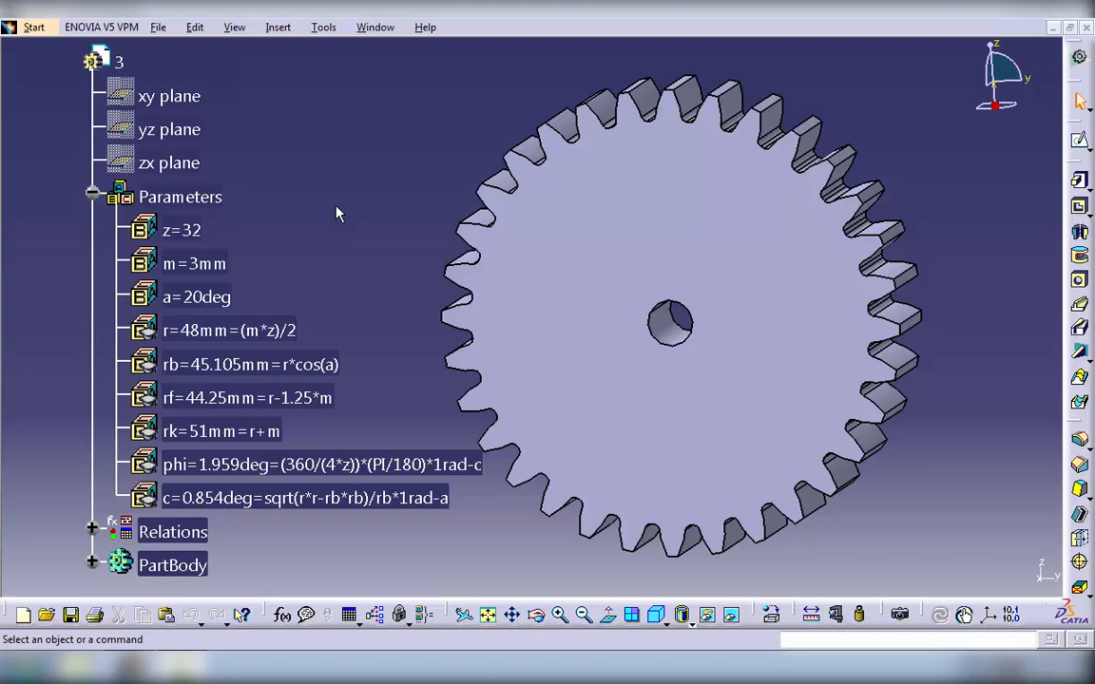
# - Create a new product in the Assembly Design workbench
pyautogui.hotkey('ctrl', 'Tab')
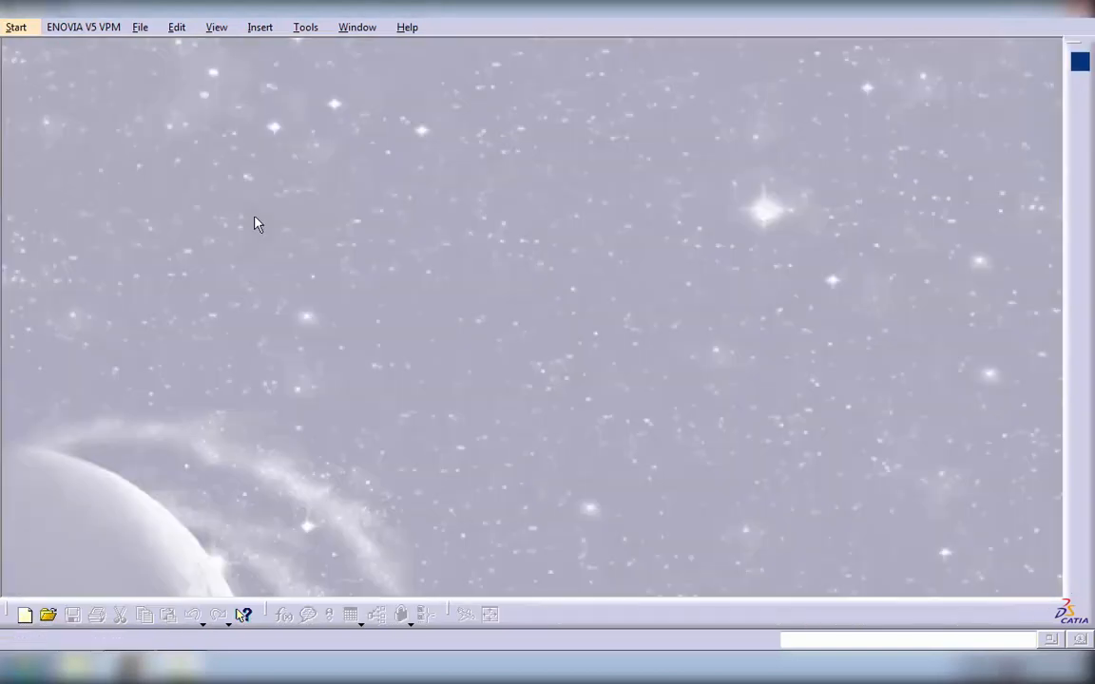
pyautogui.click(19, 27)
pyautogui.moveTo(45, 67)
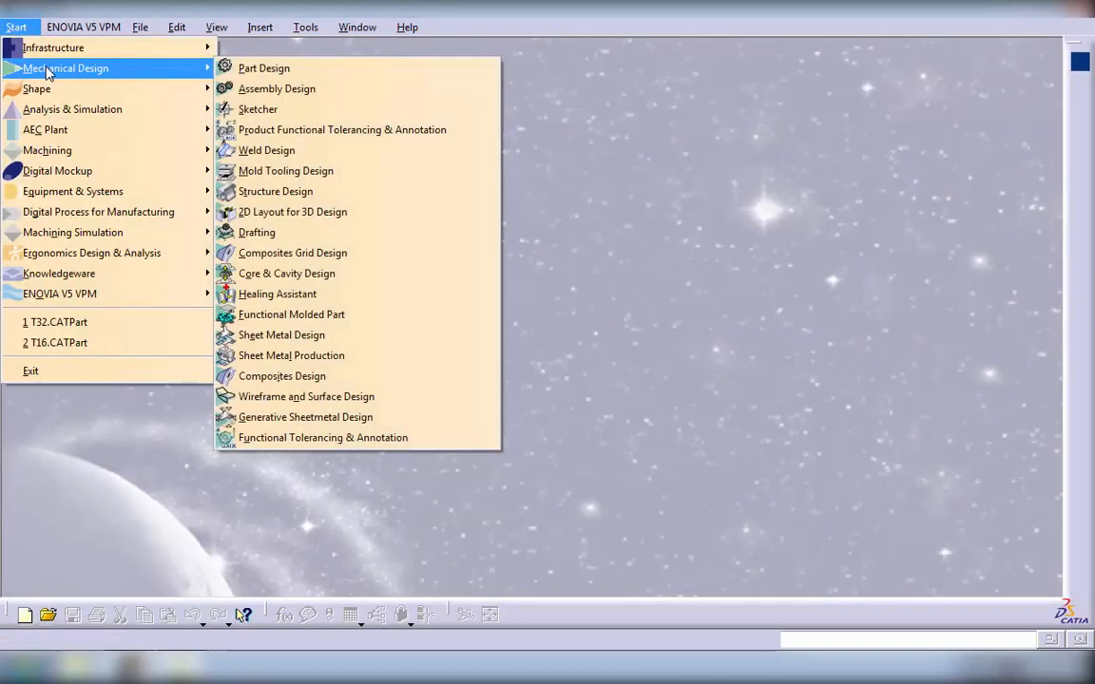
pyautogui.click(245, 90)
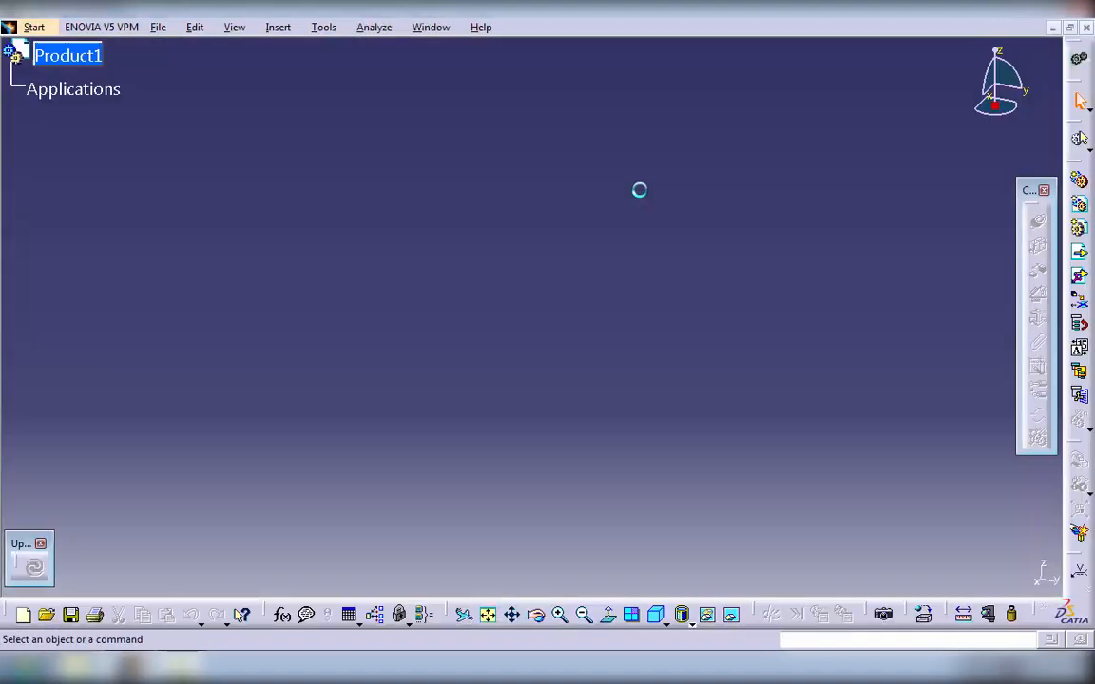
# - Insert the existing Bridge part into Product1
pyautogui.click(1080, 252)
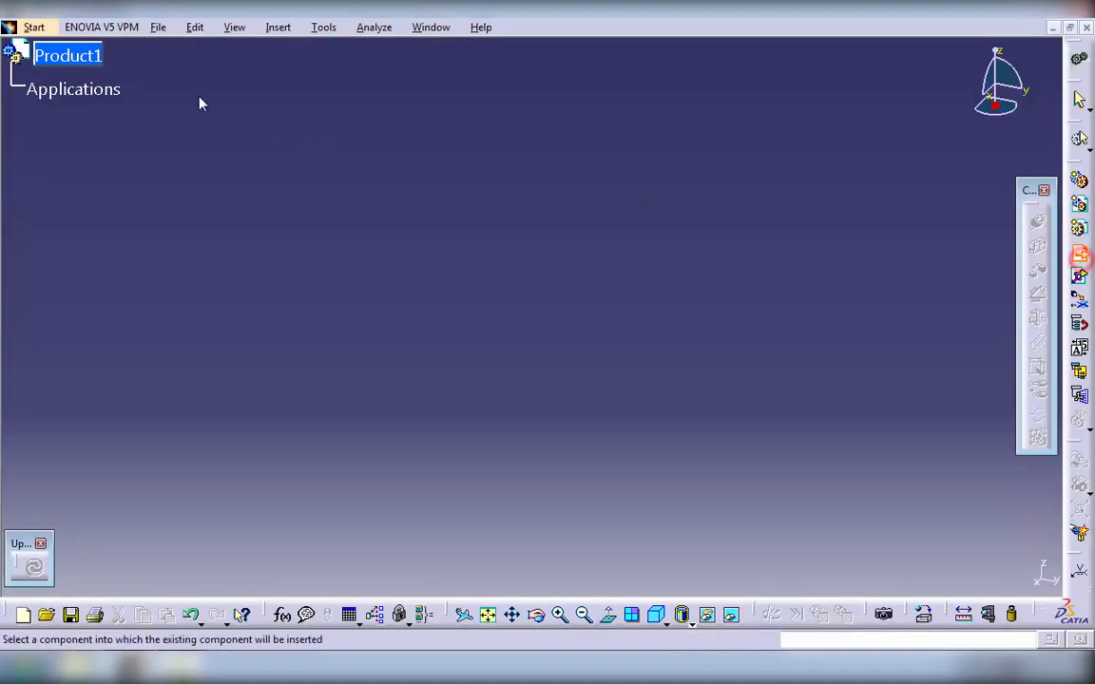
pyautogui.click(84, 59)
pyautogui.click(520, 297)
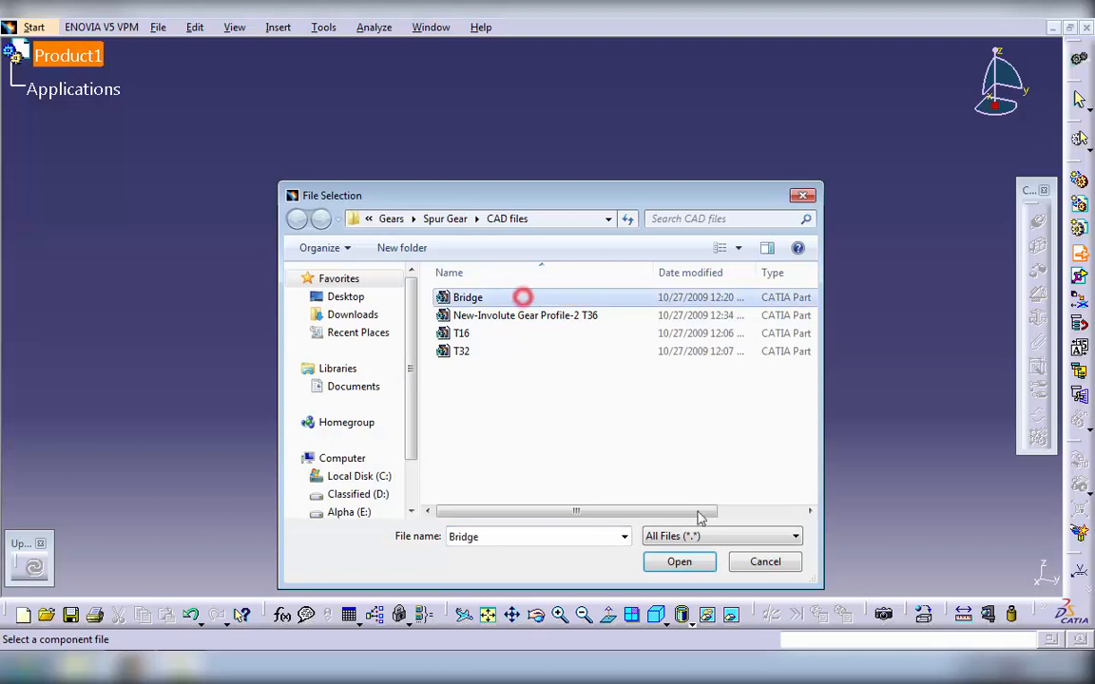
pyautogui.click(678, 562)
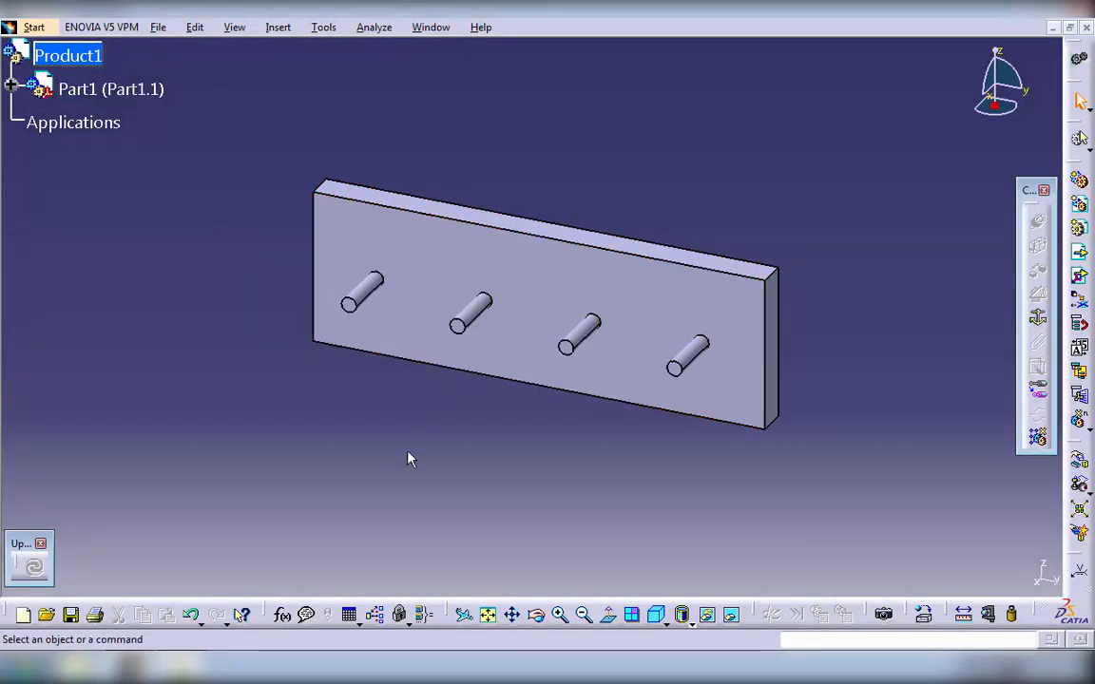
pyautogui.keyDown('ctrl'); pyautogui.moveTo(408, 452); pyautogui.dragTo(421, 421, button='middle'); pyautogui.keyUp('ctrl')
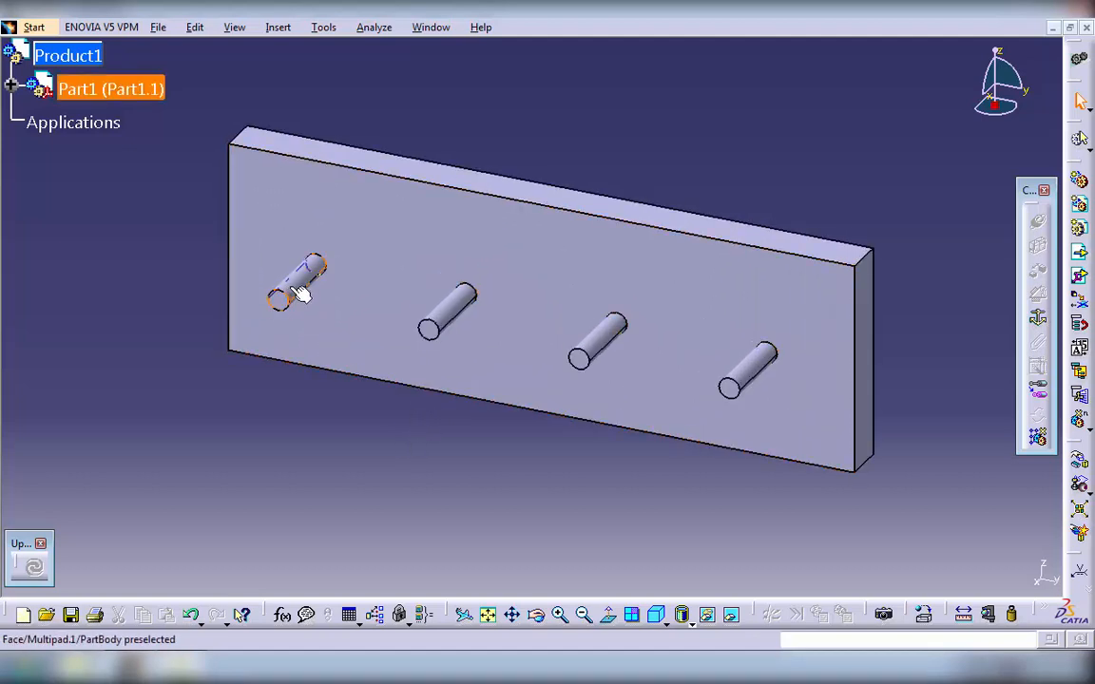
# - Insert the existing T16 gear part into Product1
pyautogui.click(1080, 252)
pyautogui.click(69, 57)
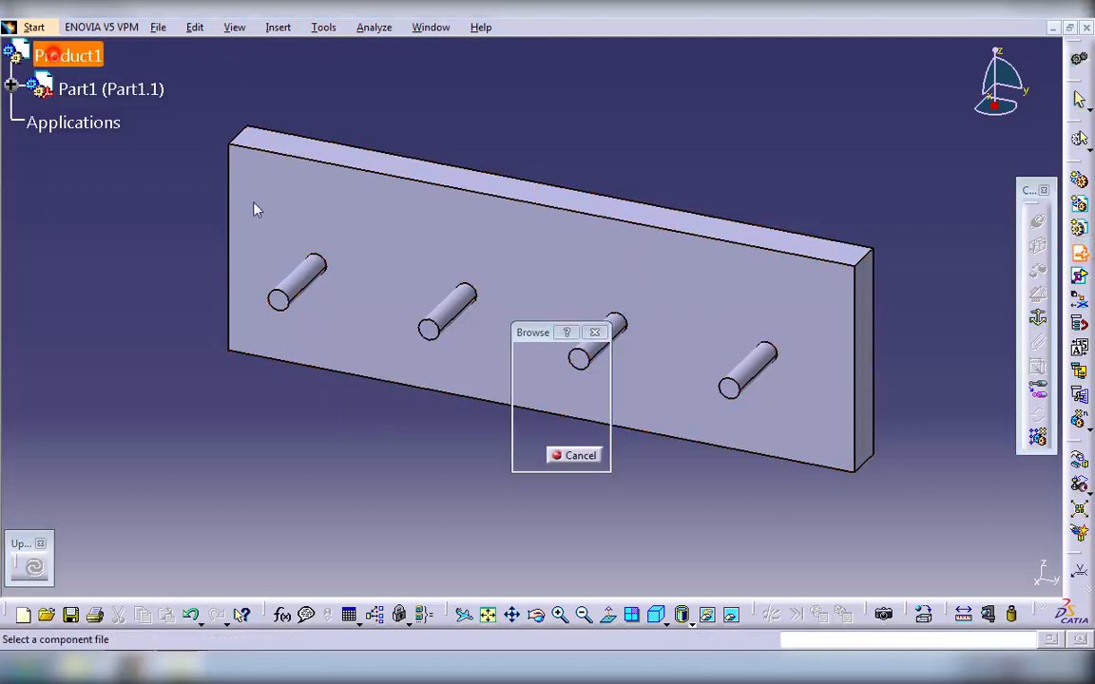
pyautogui.click(466, 332)
pyautogui.click(656, 561)
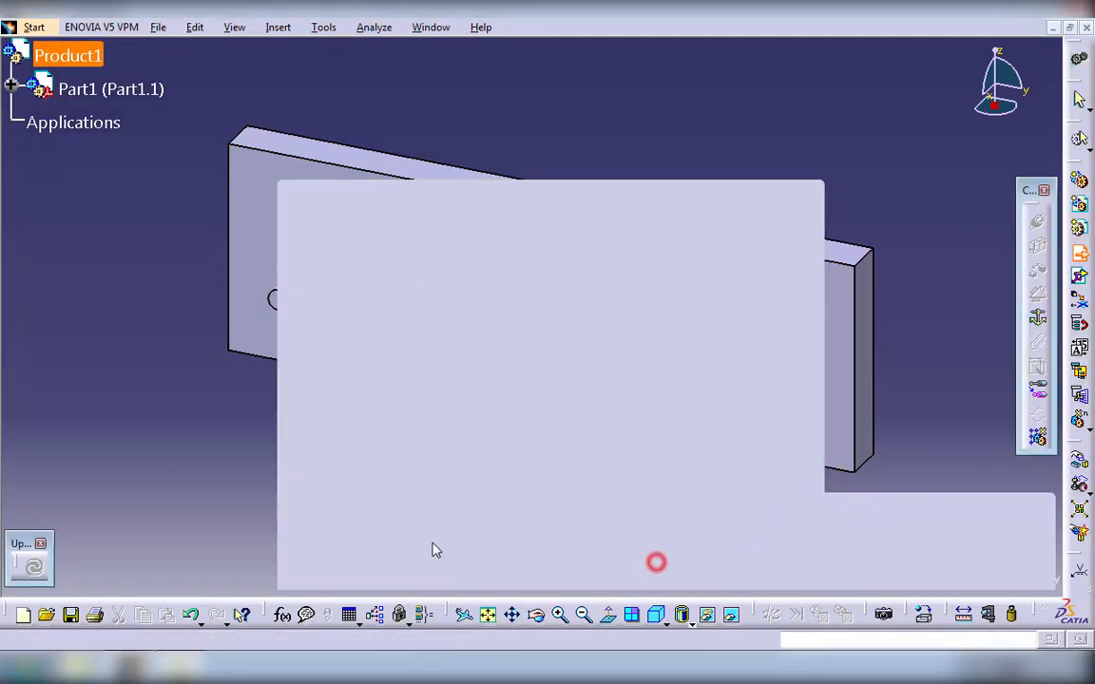
# - Move the T16 gear along the X axis until it sits in front of the bridge plate's pins
pyautogui.click(1080, 485)
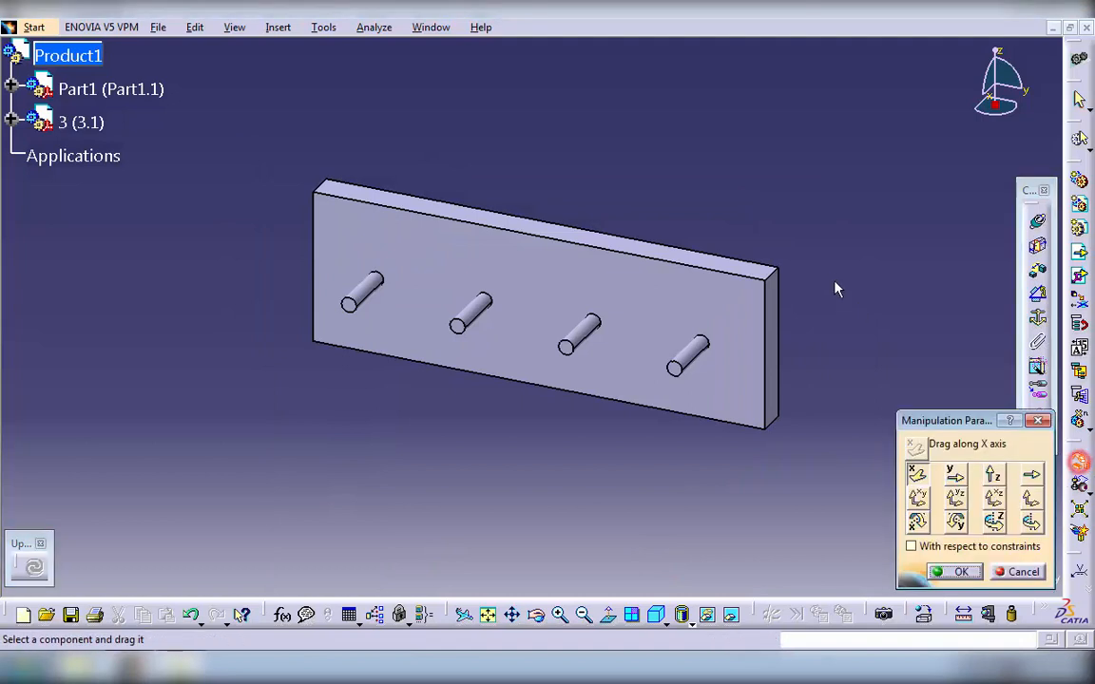
pyautogui.moveTo(802, 272); pyautogui.dragTo(841, 203, button='middle')
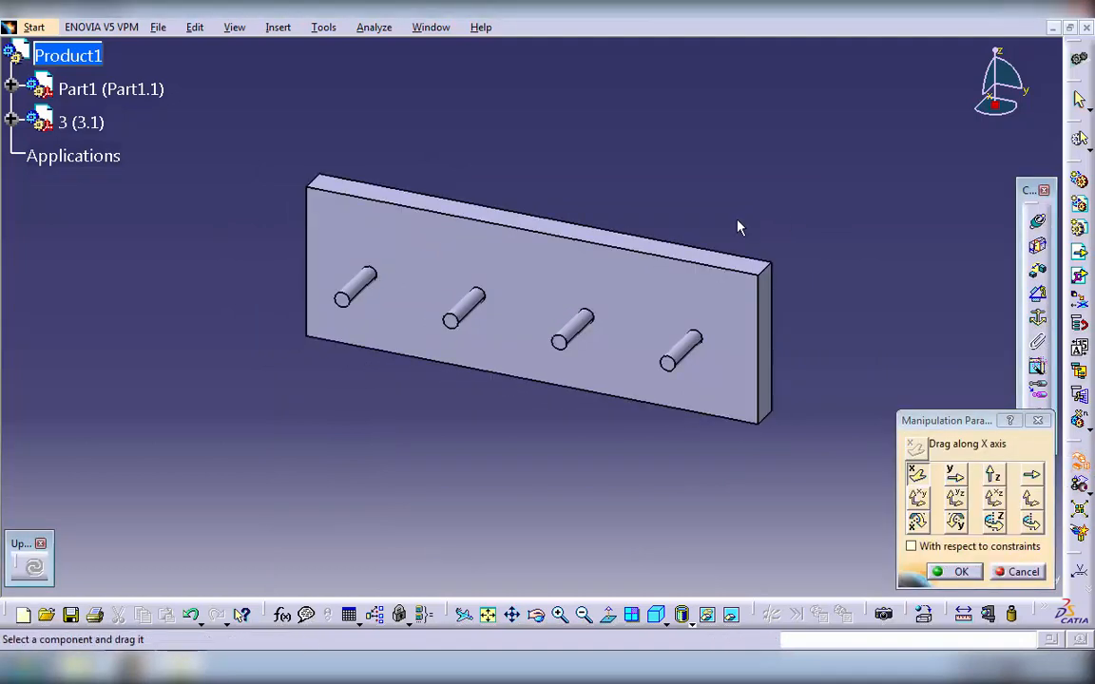
pyautogui.moveTo(665, 219); pyautogui.dragTo(568, 298, button='middle')
pyautogui.moveTo(567, 297); pyautogui.dragTo(478, 380)
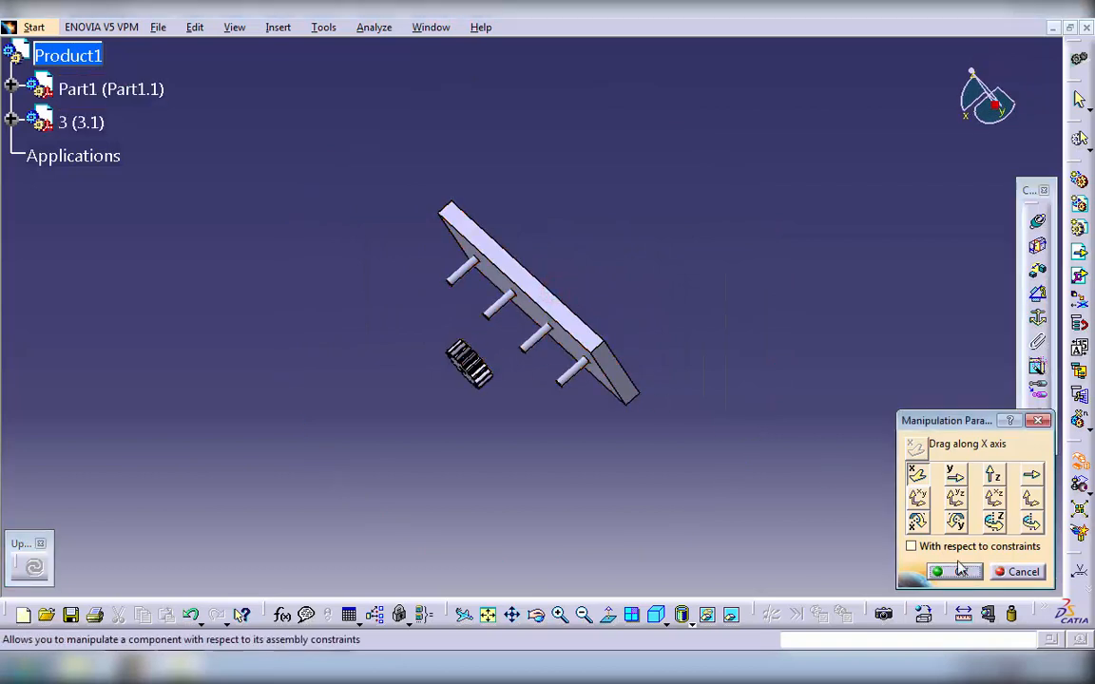
pyautogui.click(956, 571)
# - Add a second instance of the T16 gear and move it along the X axis in front of the first gear
pyautogui.moveTo(690, 492); pyautogui.dragTo(471, 508, button='middle')
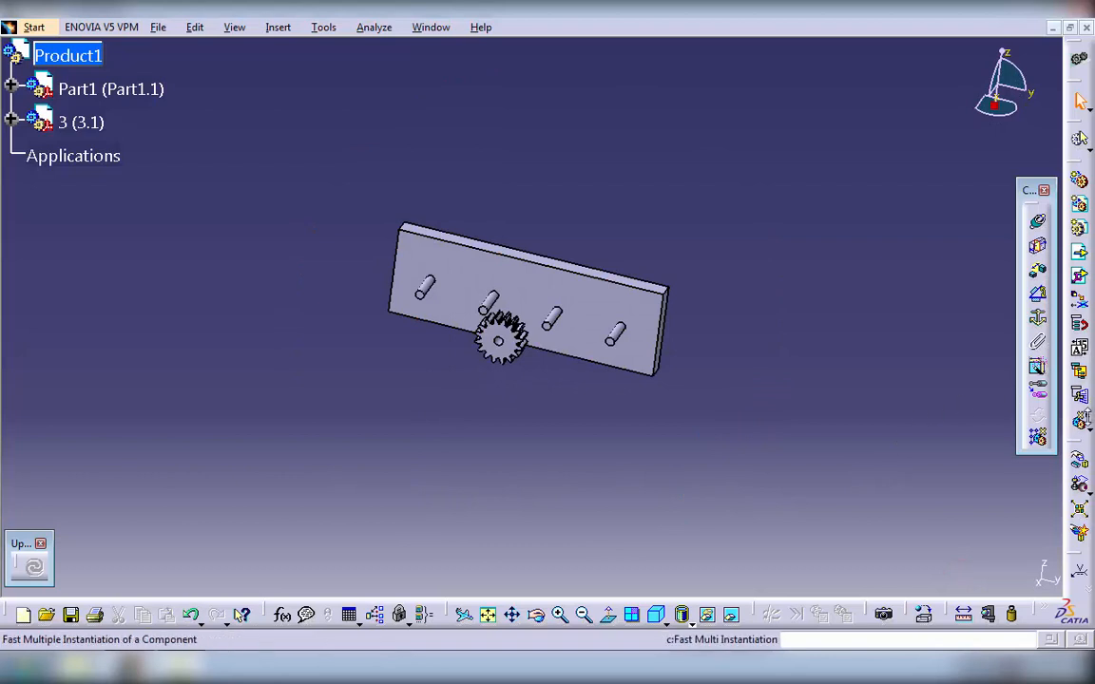
pyautogui.click(1082, 424)
pyautogui.click(503, 353)
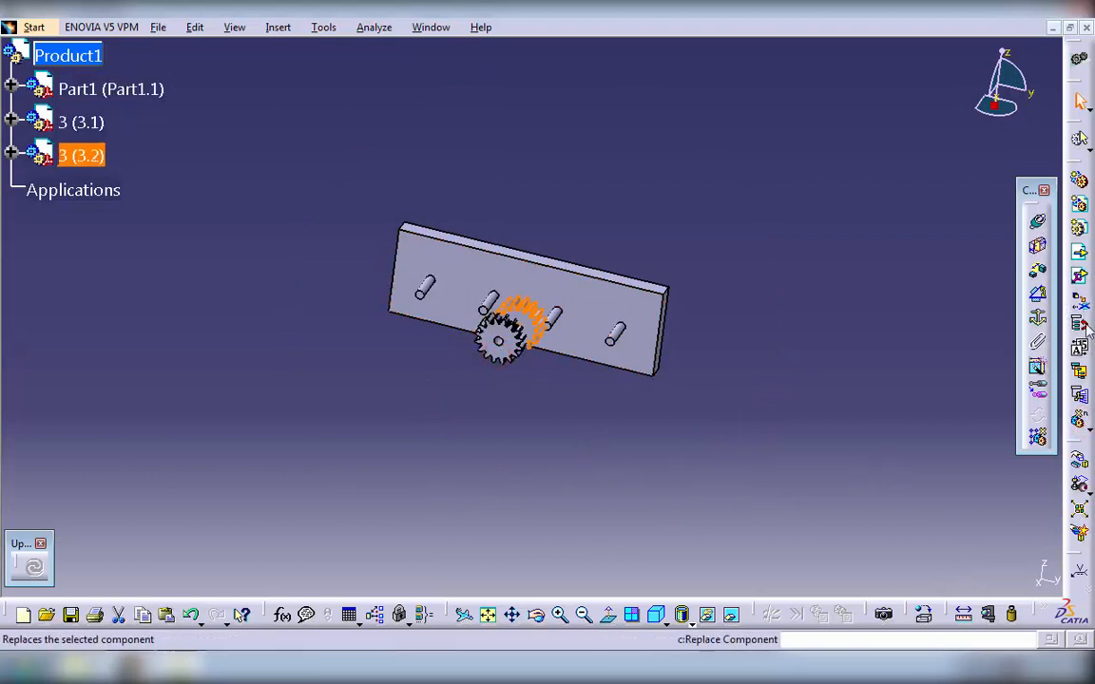
pyautogui.click(1079, 461)
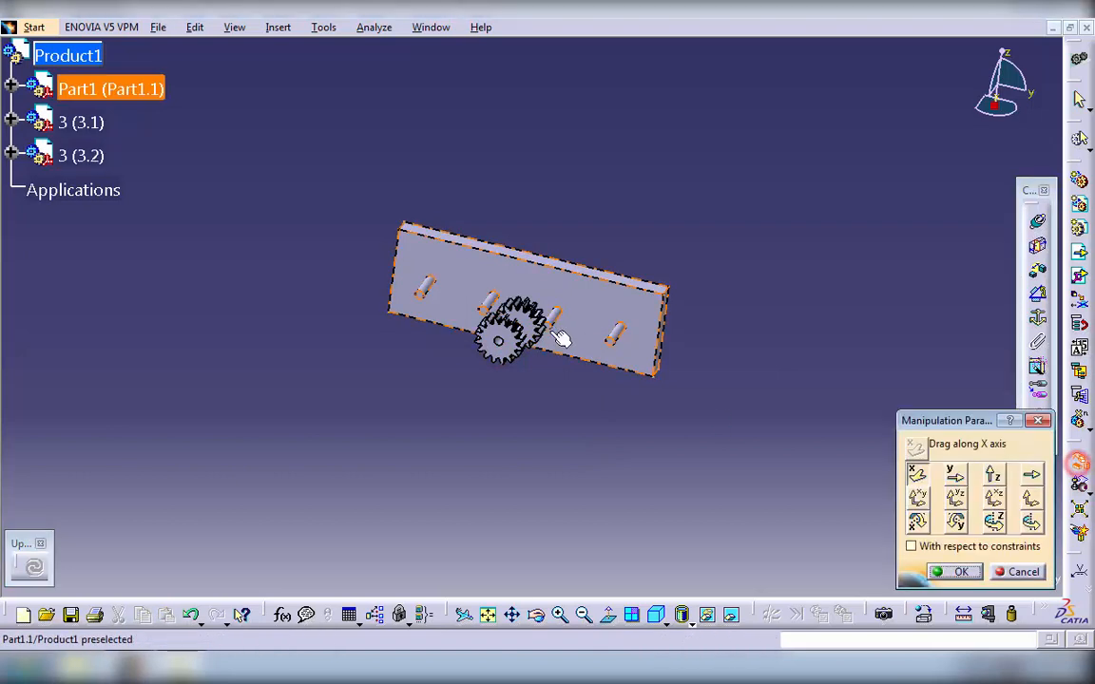
pyautogui.moveTo(535, 318); pyautogui.dragTo(491, 383)
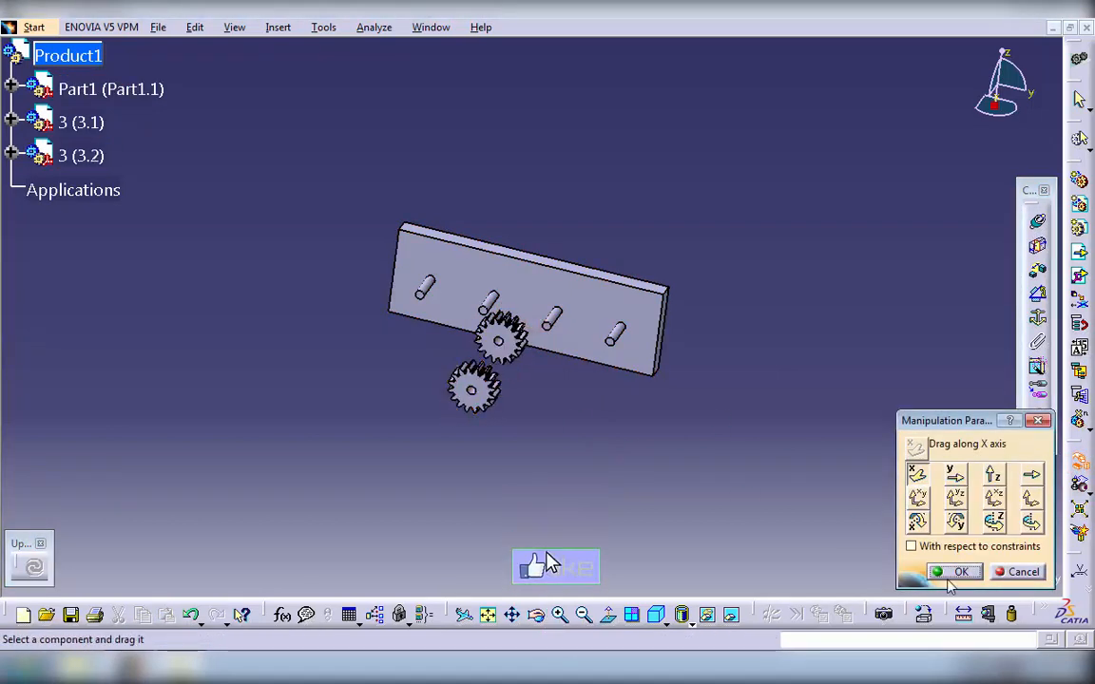
pyautogui.click(946, 575)
# - Insert the T32 gear part into Product1, resolving its part number conflict with an automatic rename
pyautogui.click(1080, 253)
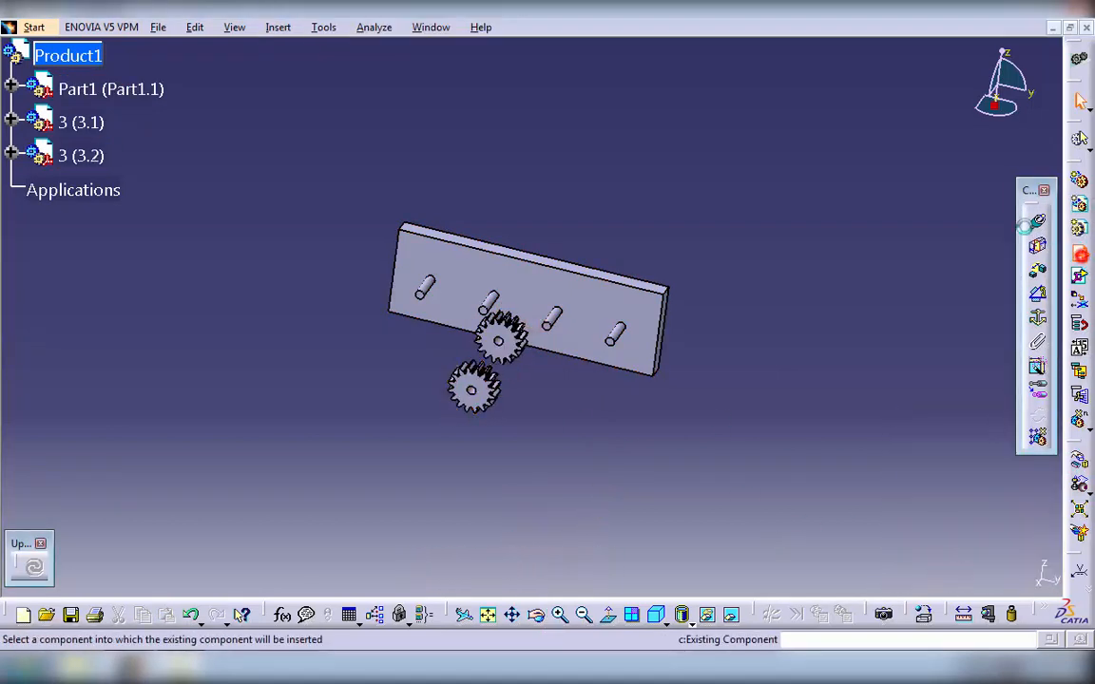
pyautogui.click(58, 57)
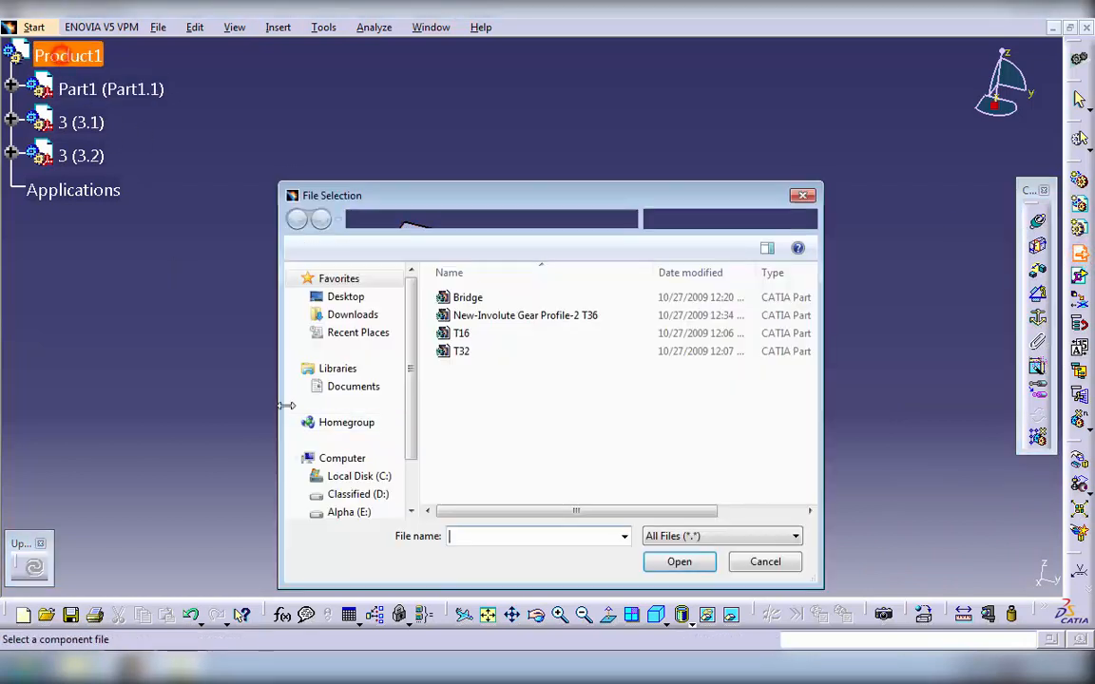
pyautogui.click(461, 351)
pyautogui.click(670, 562)
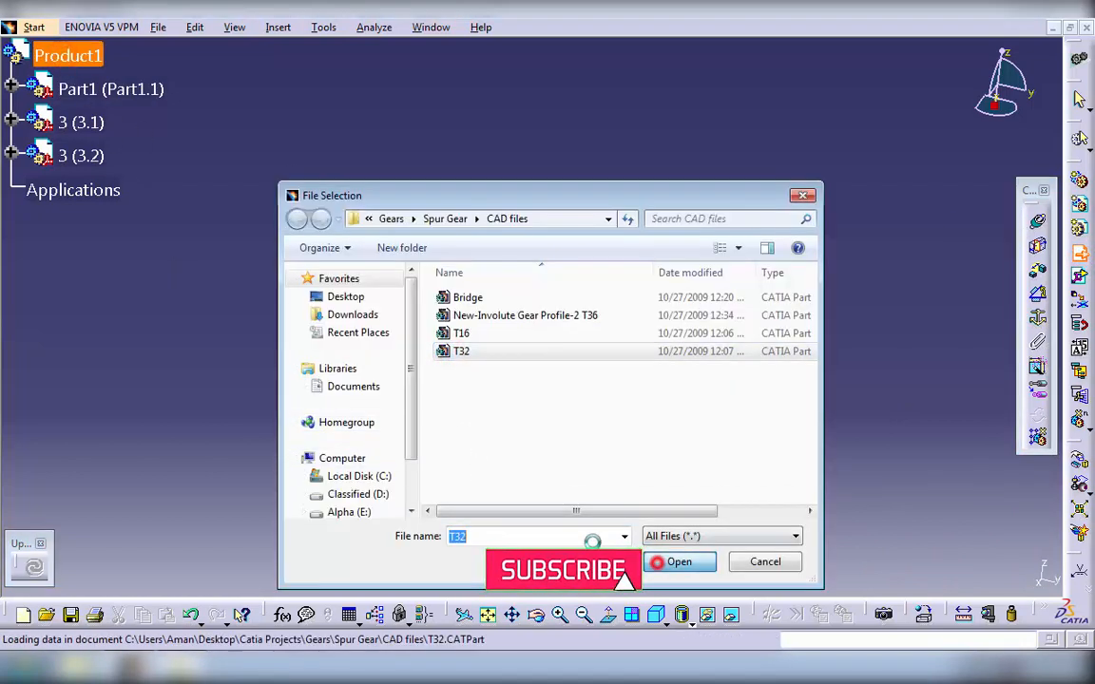
pyautogui.click(983, 365)
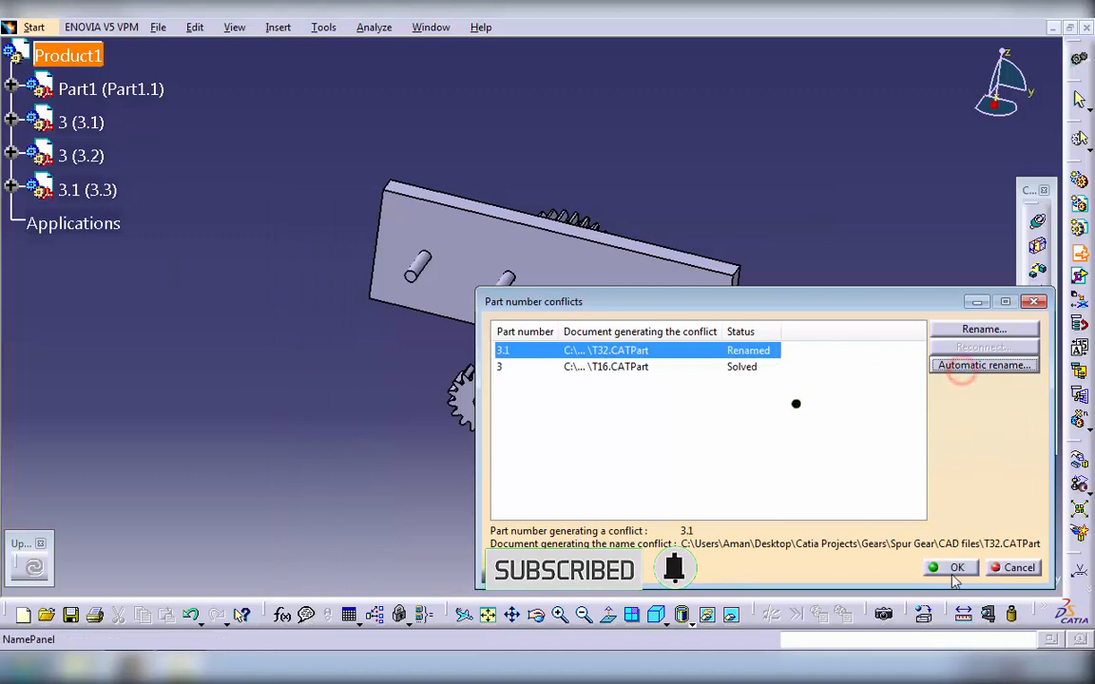
pyautogui.click(950, 568)
# - Move the T32 gear along the X axis out from behind the plate to between the two T16 gears
pyautogui.moveTo(812, 354); pyautogui.dragTo(976, 342, button='middle')
pyautogui.click(1079, 461)
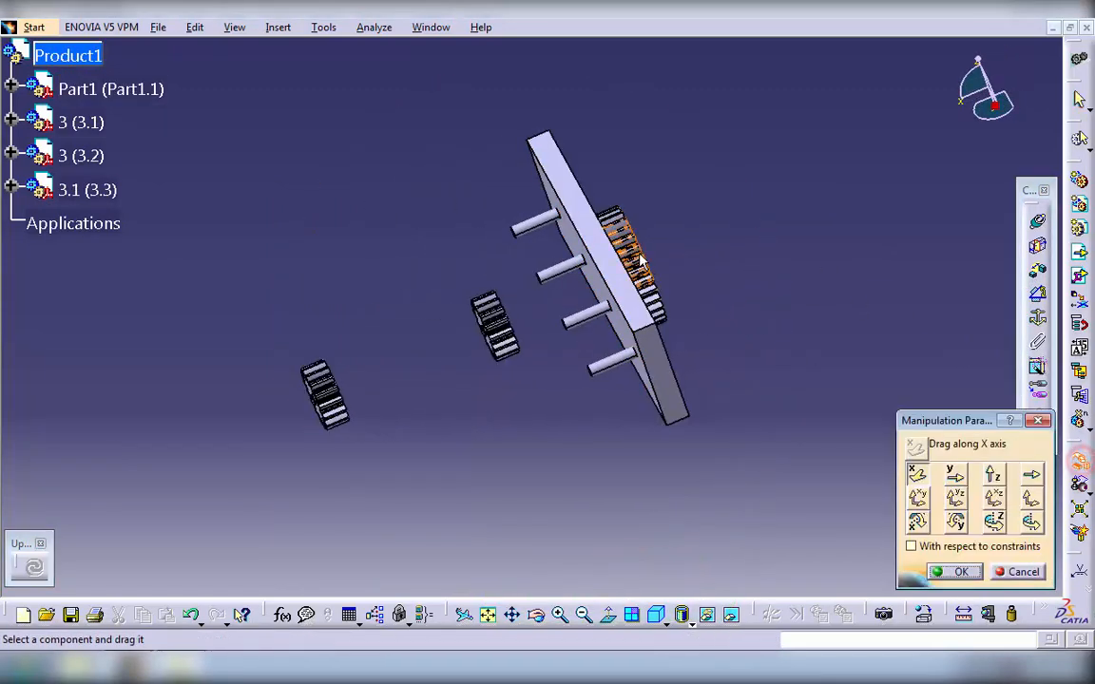
pyautogui.moveTo(638, 253); pyautogui.dragTo(408, 296)
pyautogui.click(956, 569)
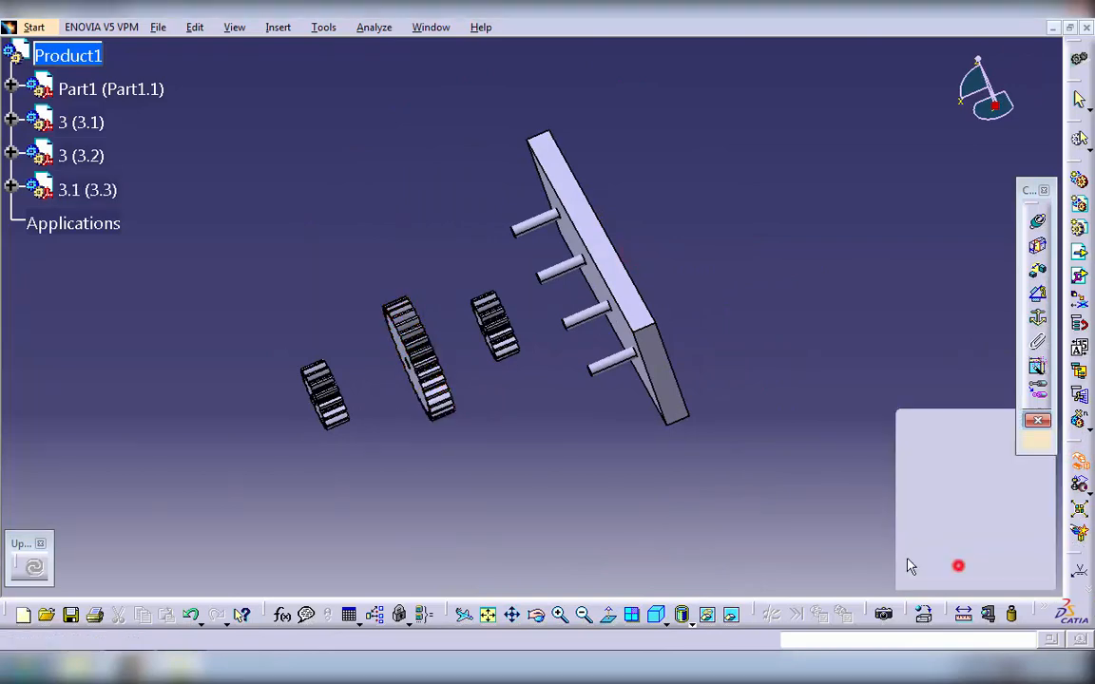
# - Turn off future assistant prompts for the coincidence constraint command and leave the command
pyautogui.moveTo(418, 489); pyautogui.dragTo(597, 418, button='middle')
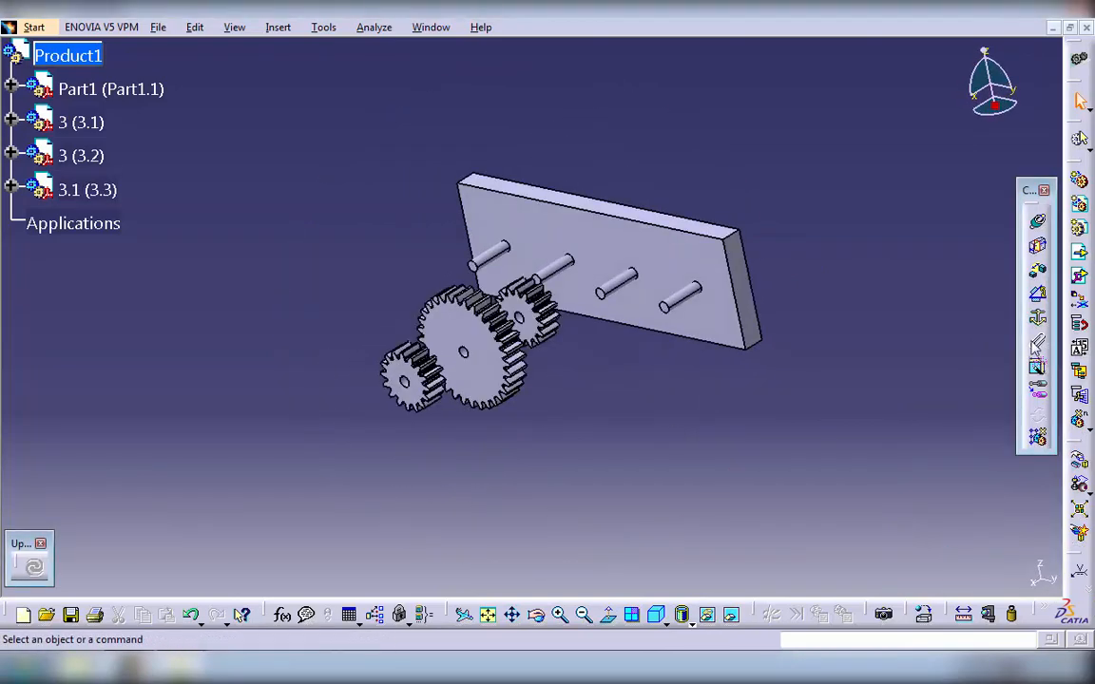
pyautogui.click(1038, 222)
pyautogui.click(715, 542)
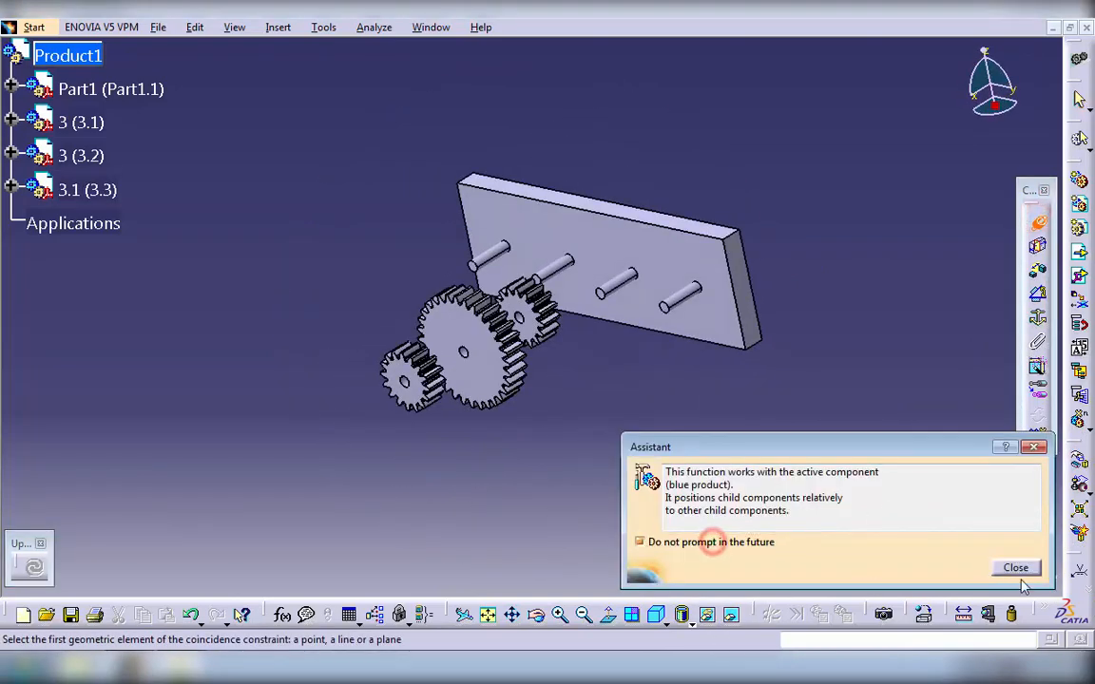
pyautogui.click(1017, 570)
pyautogui.press('Escape')
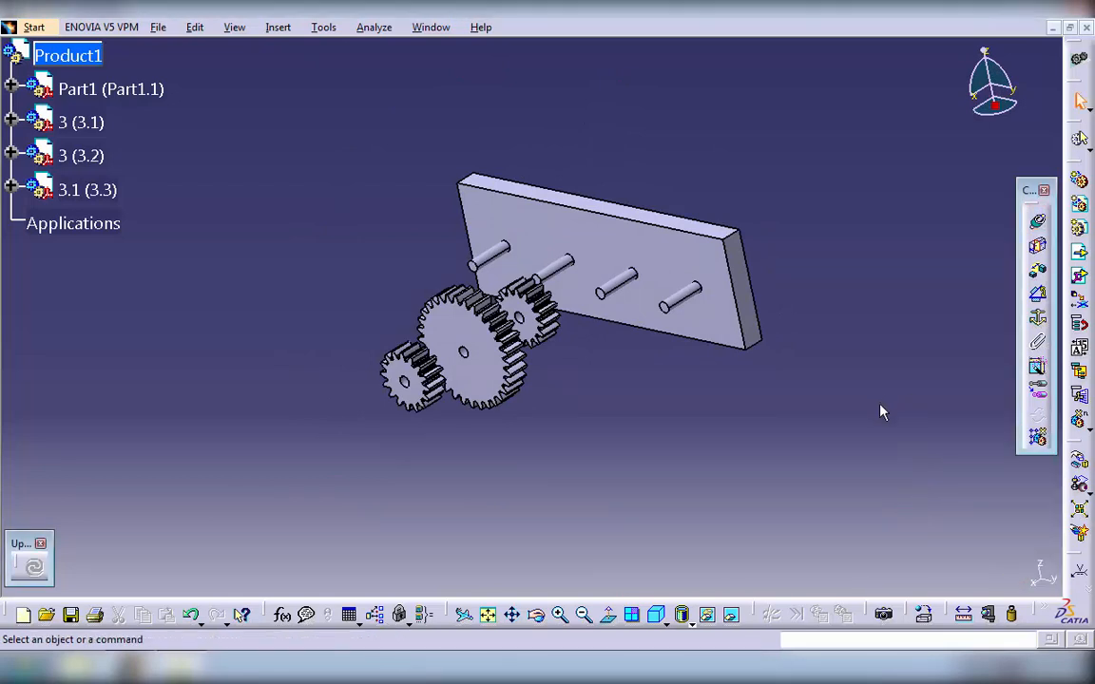
# - Add a coincidence constraint between the bore axis of the front T16 gear and the axis of the plate's leftmost pin
pyautogui.moveTo(882, 410); pyautogui.dragTo(1003, 387, button='middle')
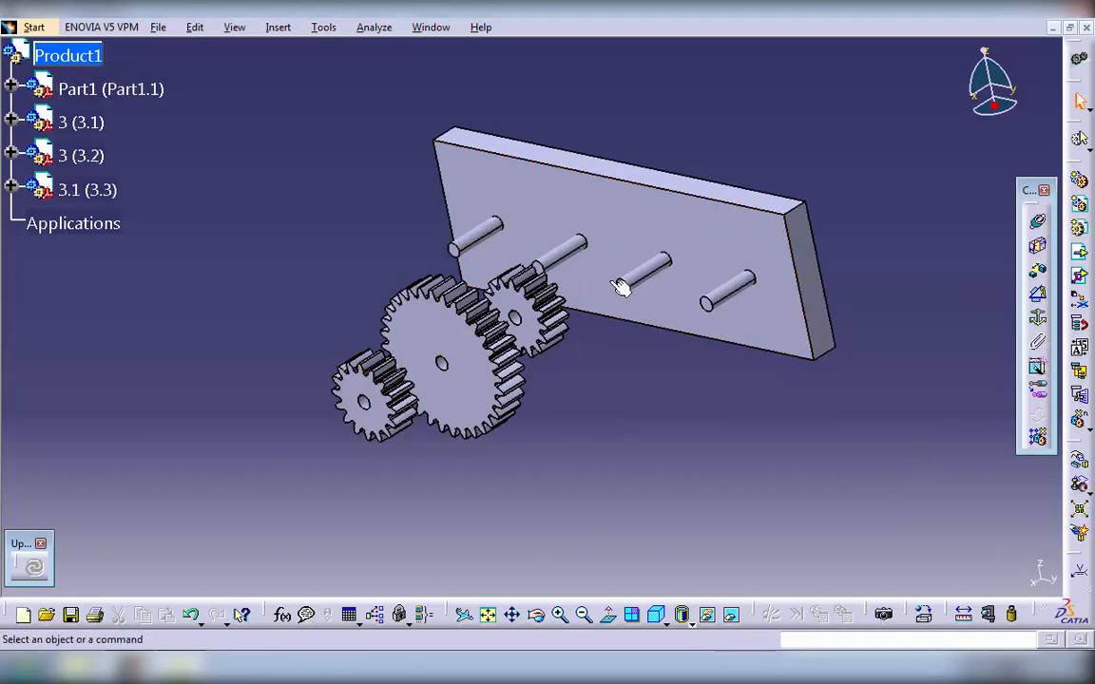
pyautogui.click(1039, 224)
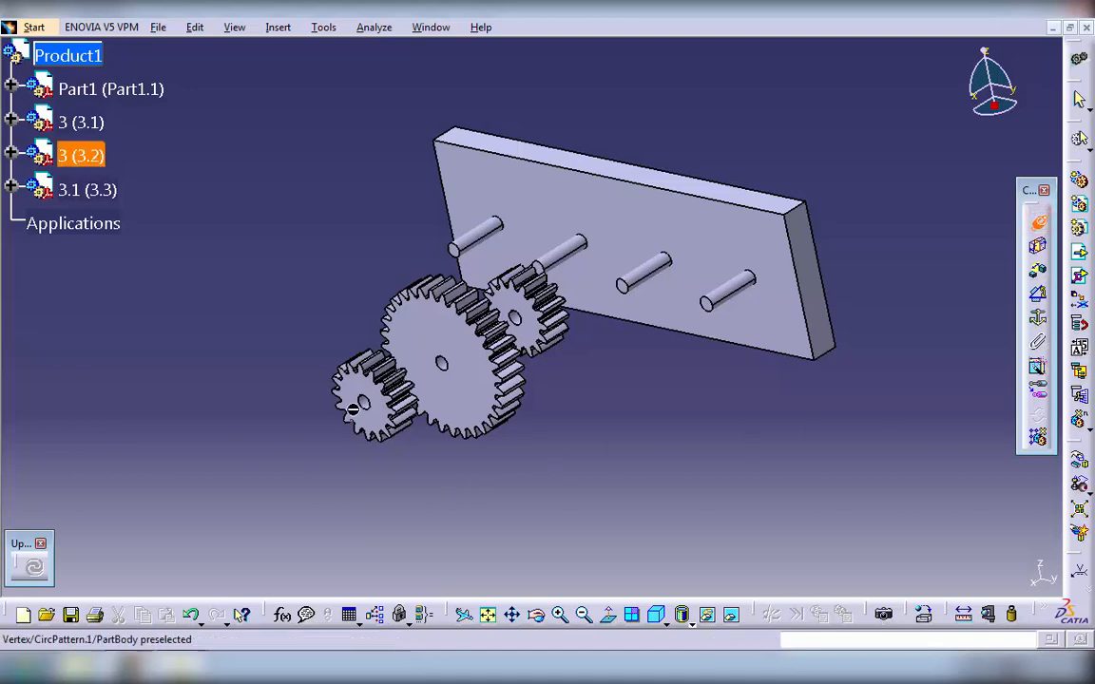
pyautogui.keyDown('ctrl'); pyautogui.moveTo(371, 427); pyautogui.dragTo(425, 384, button='middle'); pyautogui.keyUp('ctrl')
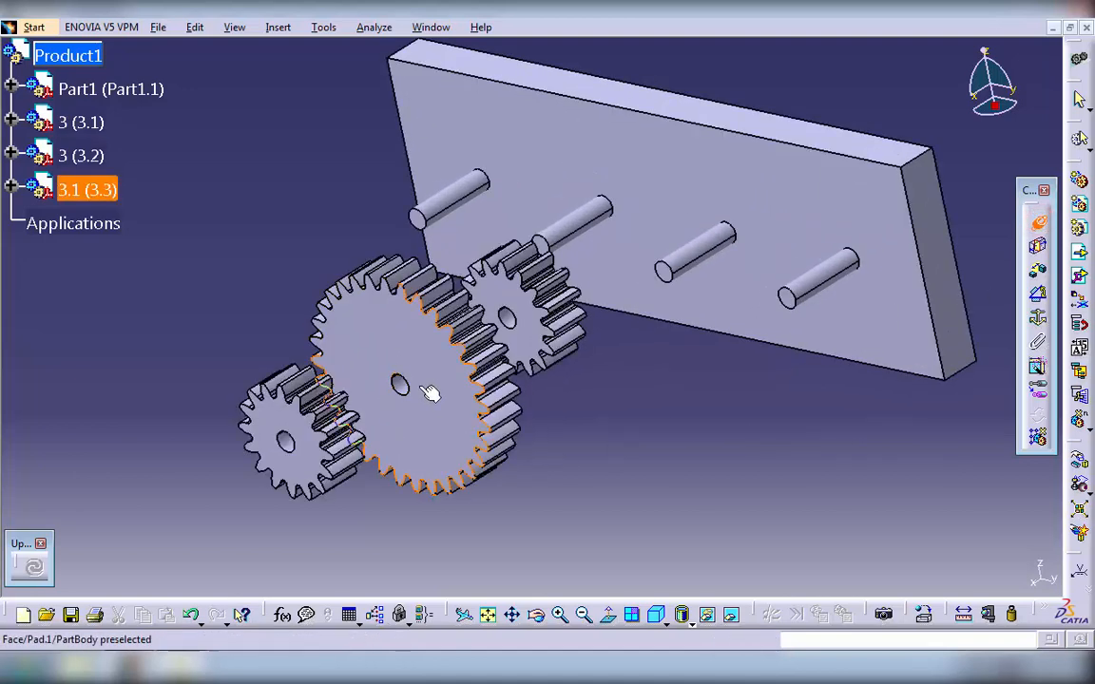
pyautogui.moveTo(281, 452); pyautogui.dragTo(340, 426, button='middle')
pyautogui.click(344, 415)
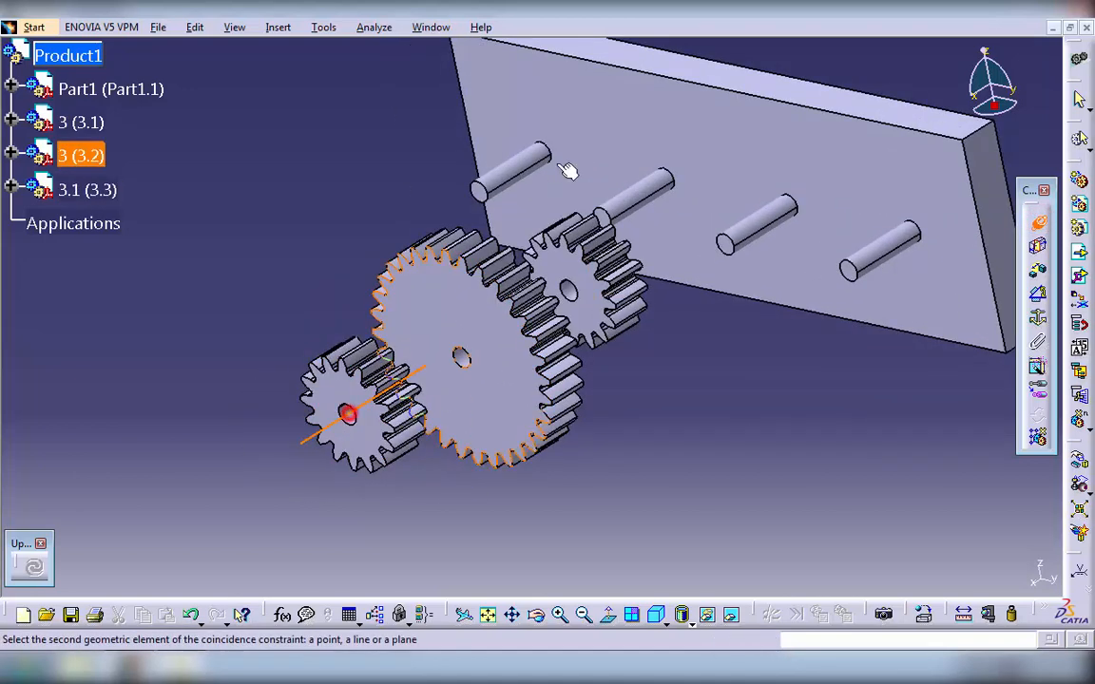
pyautogui.click(521, 169)
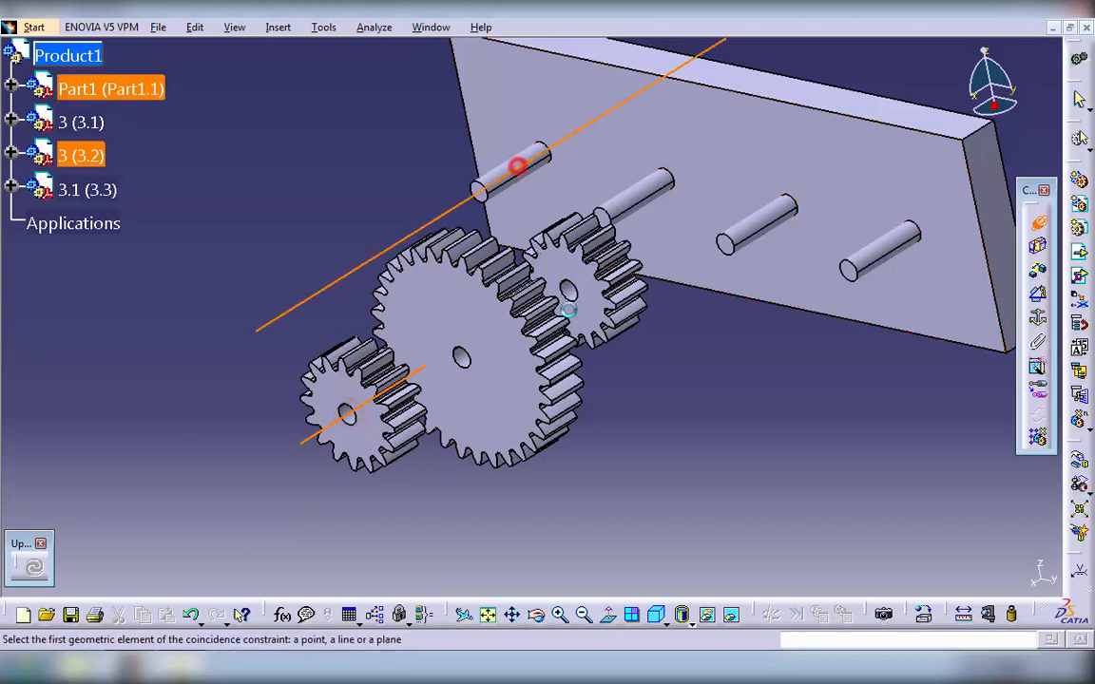
# - Make the other T16 gear's bore axis coincident with the third pin and the T32 gear's bore axis coincident with the second pin
pyautogui.click(567, 288)
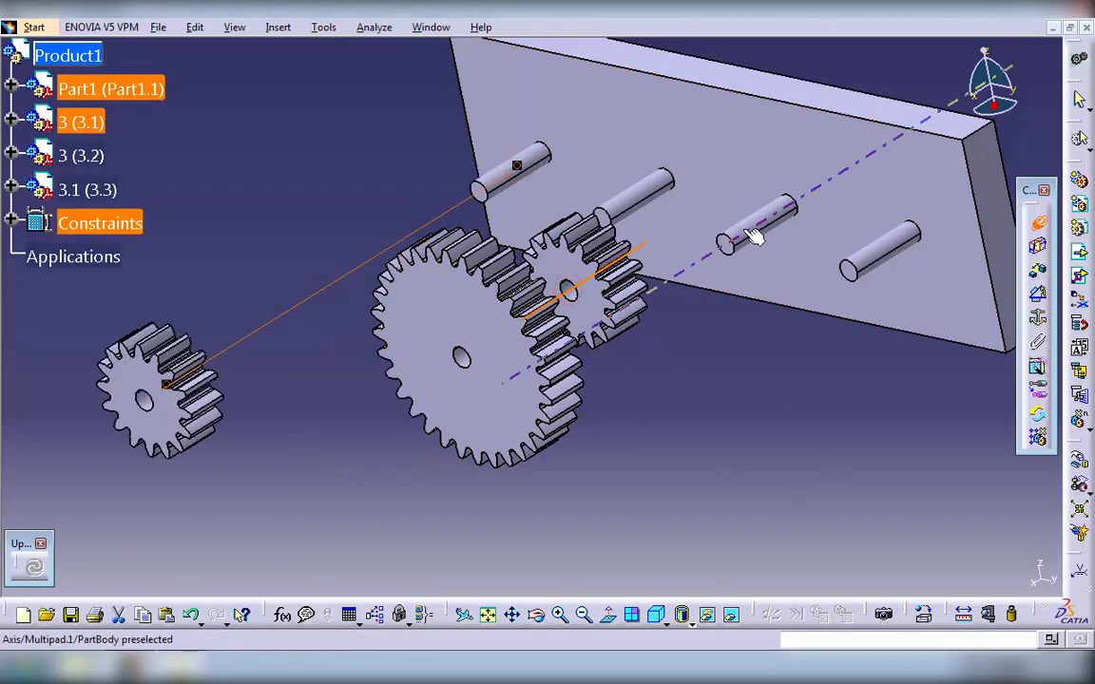
pyautogui.click(742, 229)
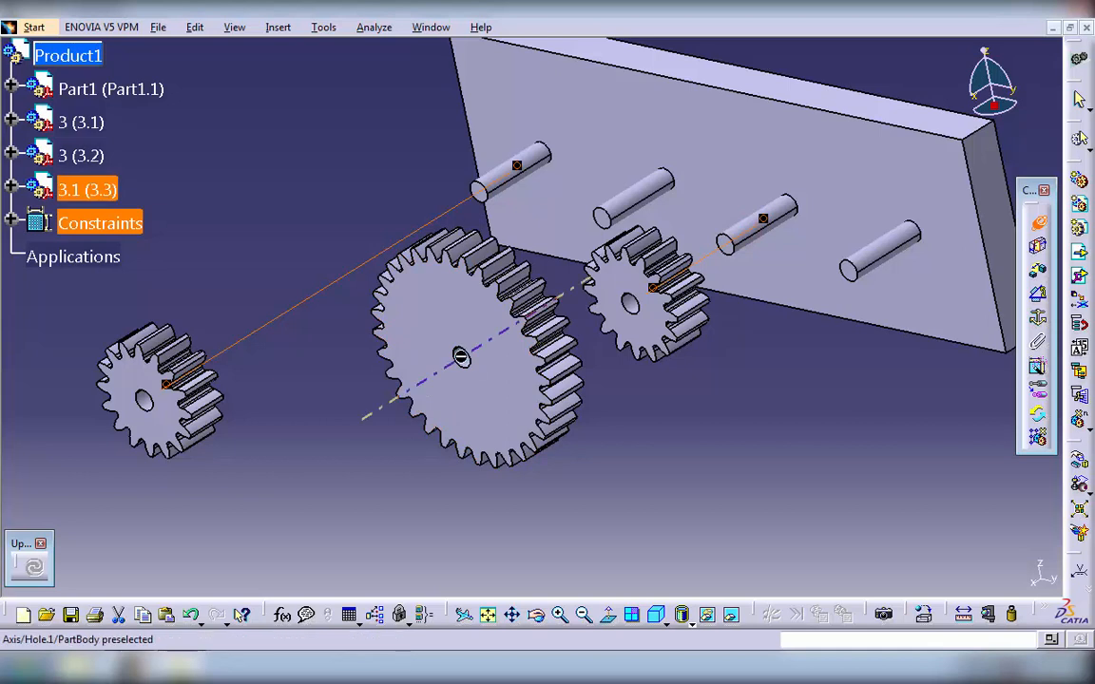
pyautogui.click(461, 356)
pyautogui.click(638, 193)
pyautogui.click(703, 454)
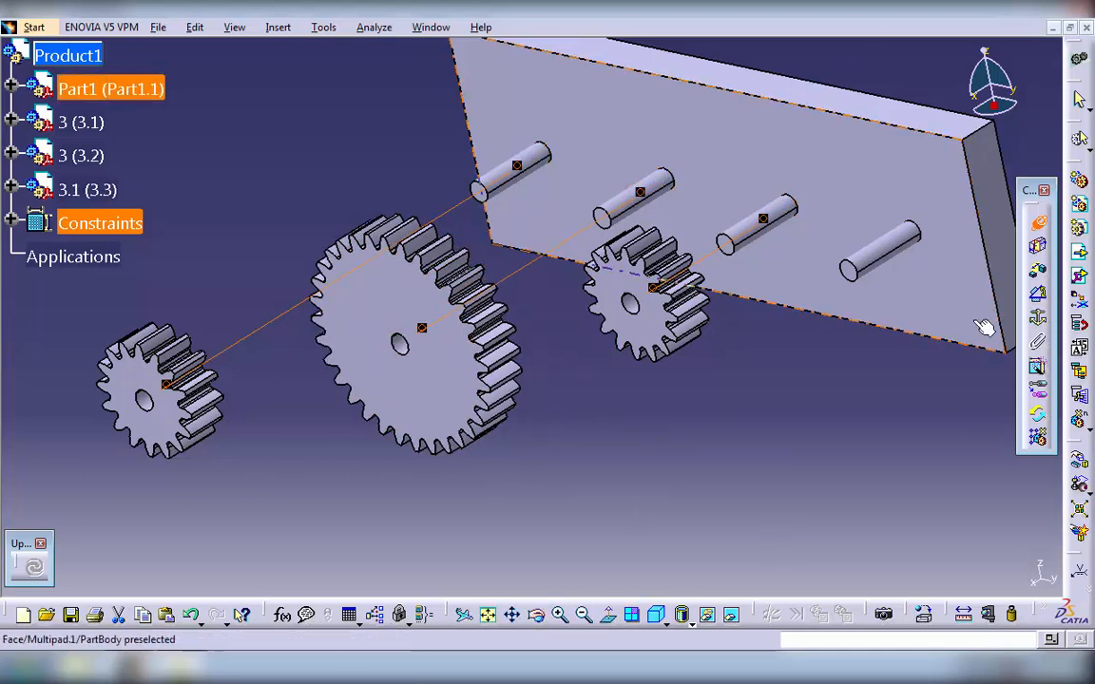
# - Add a 10 mm offset constraint between the front face of the T16 gear on the third pin's axis and that pin's end face
pyautogui.click(1039, 274)
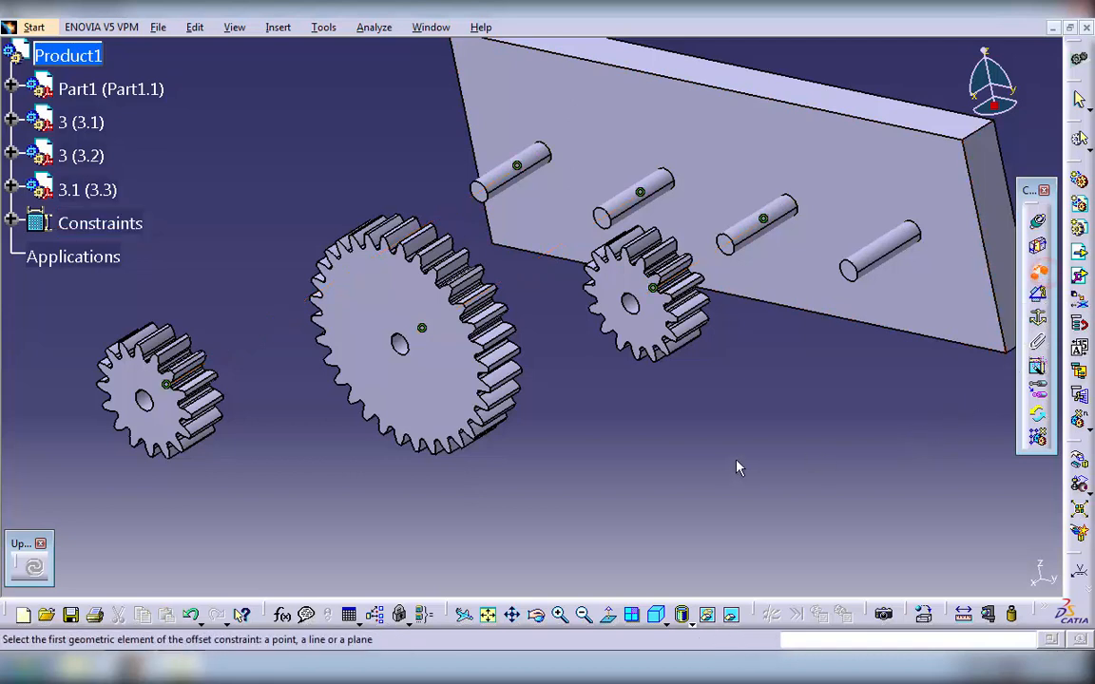
pyautogui.click(646, 316)
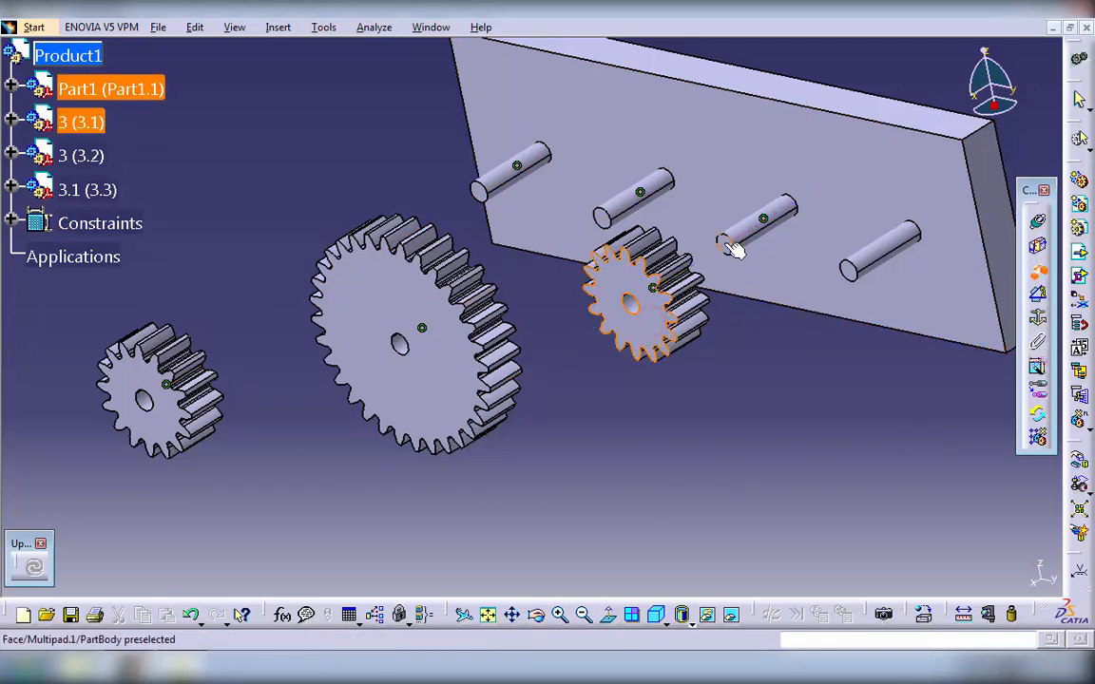
pyautogui.click(724, 243)
pyautogui.write('1')
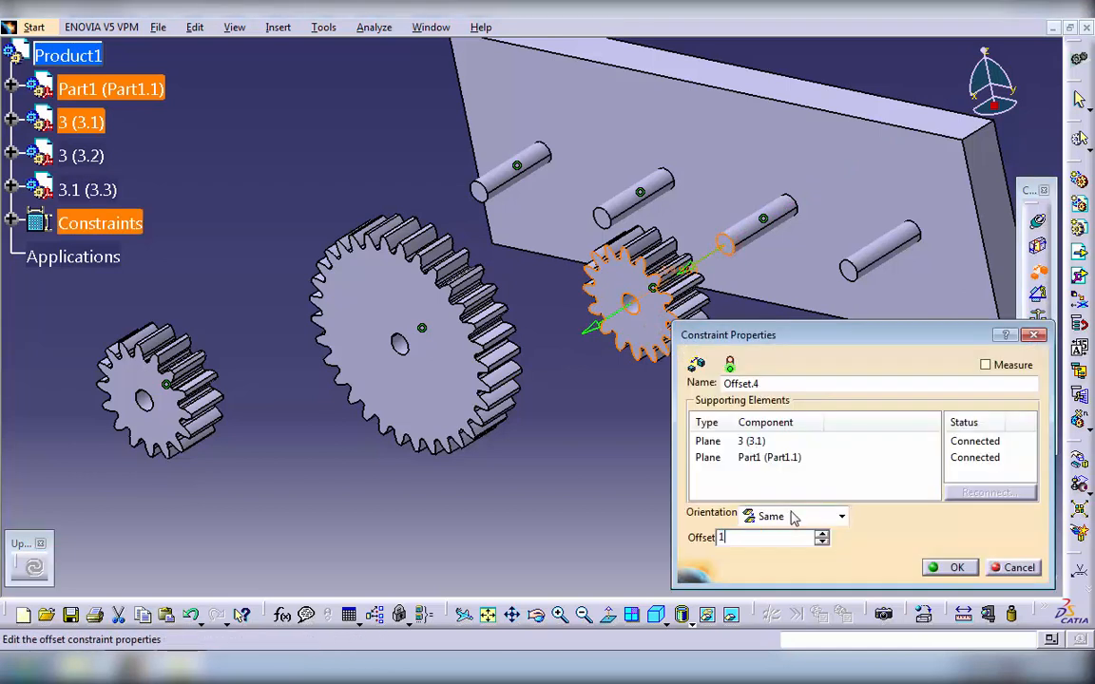
pyautogui.write('0')
pyautogui.click(937, 567)
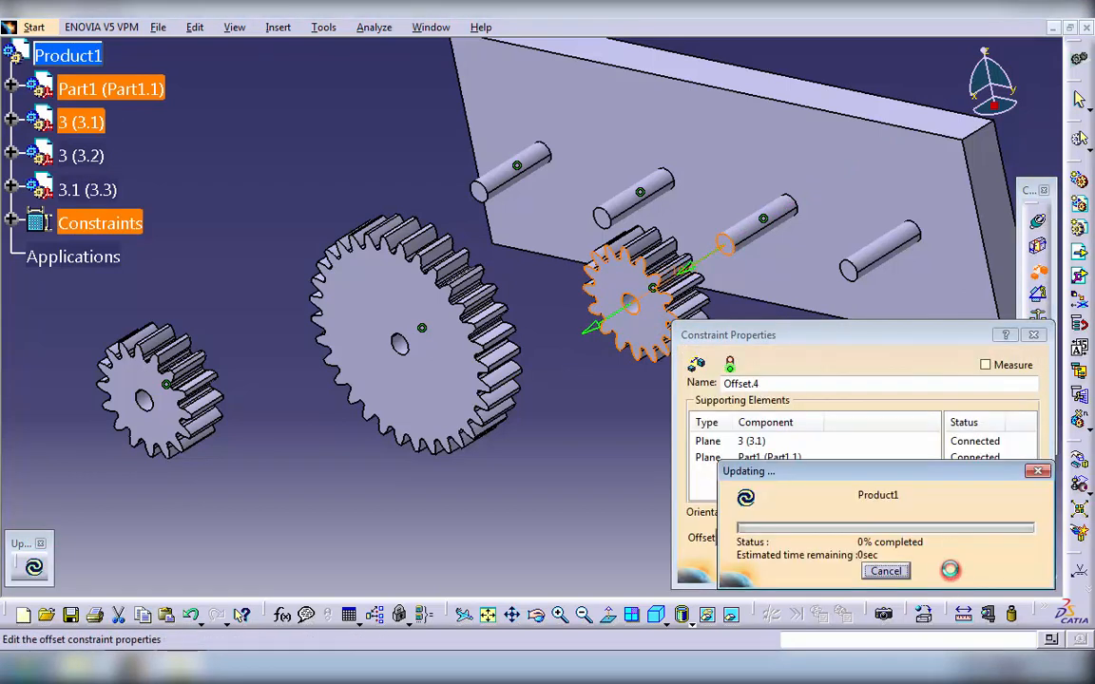
pyautogui.click(948, 568)
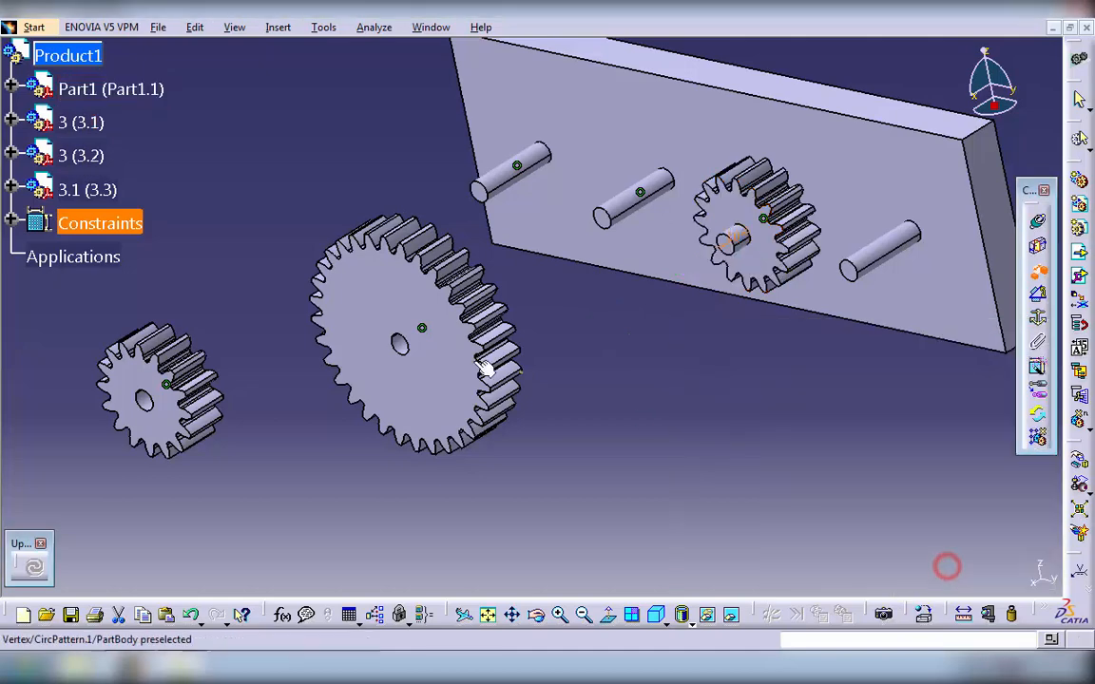
# - Offset the T32 gear's front face 10 mm from the end face of the plate's second pin
pyautogui.click(440, 380)
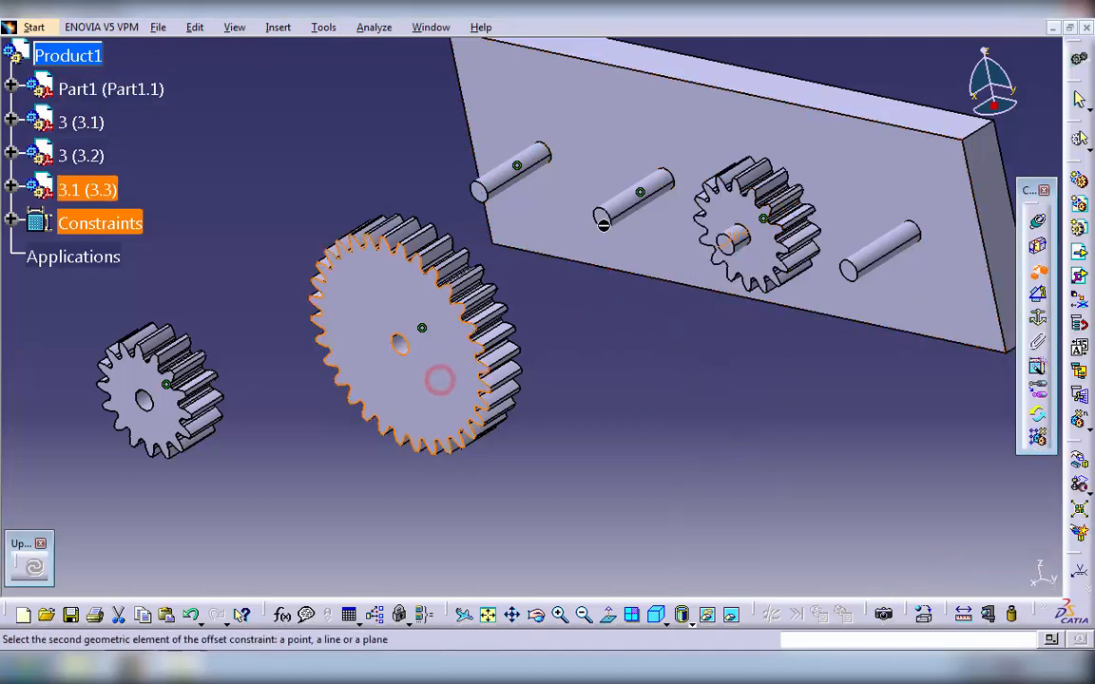
pyautogui.click(602, 221)
pyautogui.write('10')
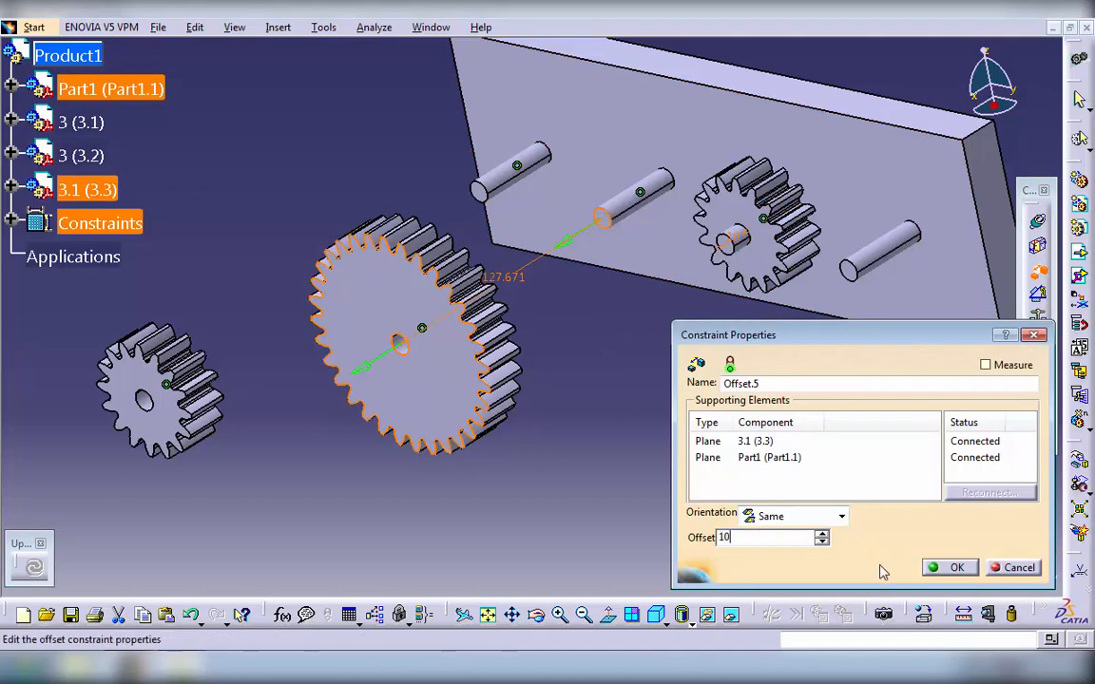
pyautogui.click(929, 563)
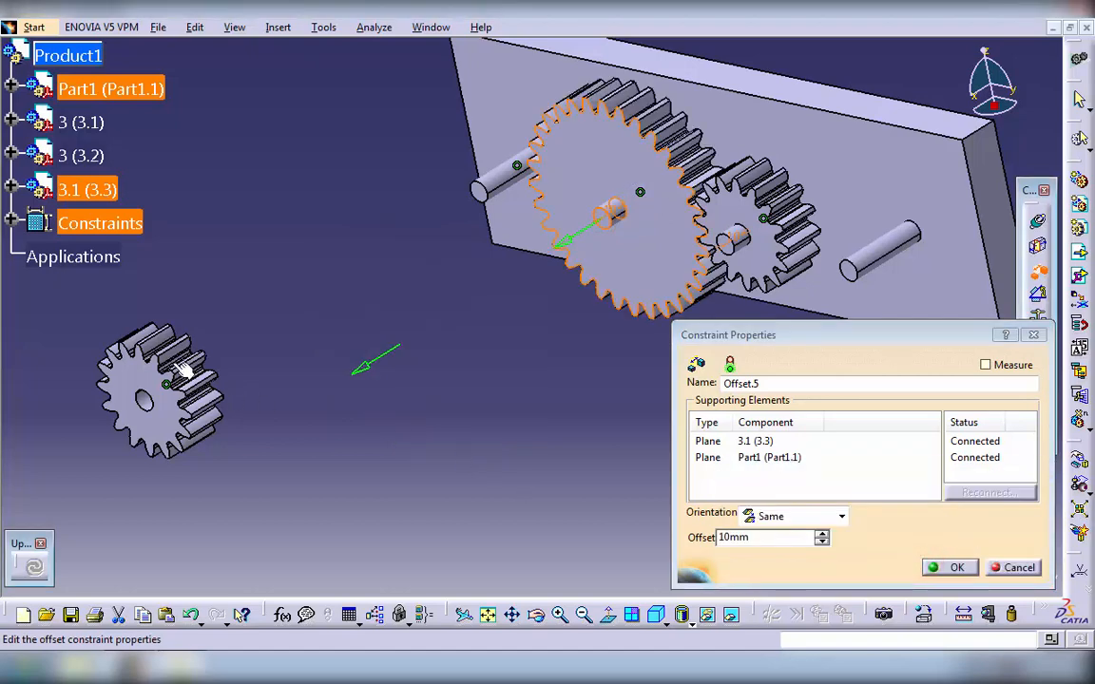
pyautogui.click(940, 566)
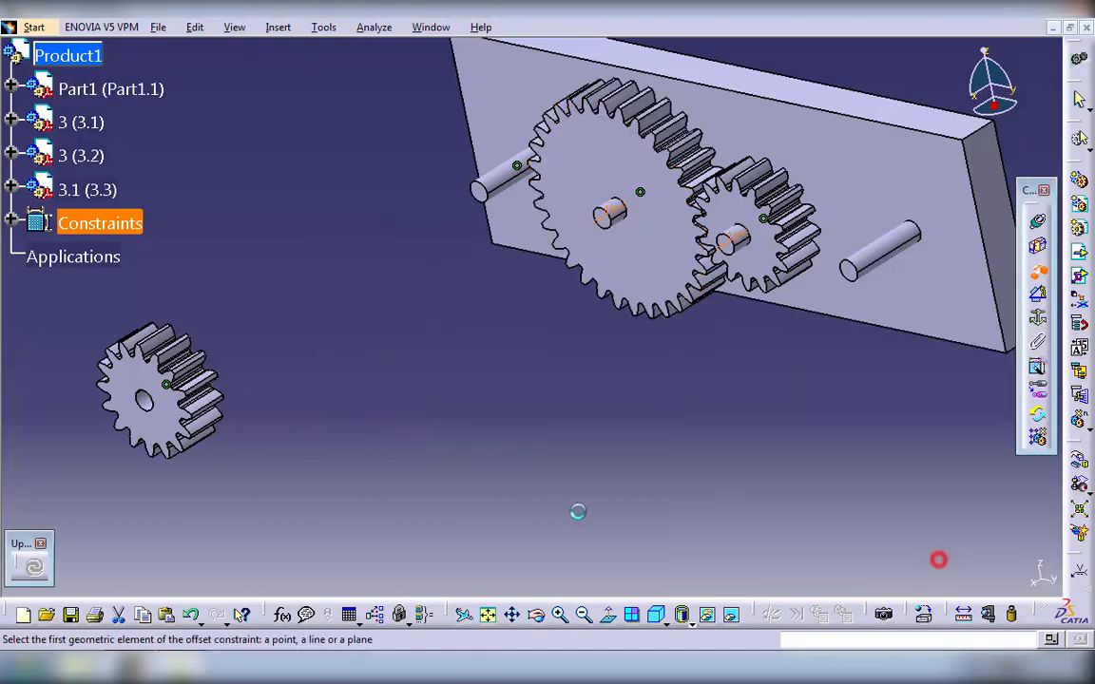
# - Offset the remaining T16 gear's front face 10 mm from the end face of the plate's leftmost pin
pyautogui.click(138, 377)
pyautogui.click(479, 188)
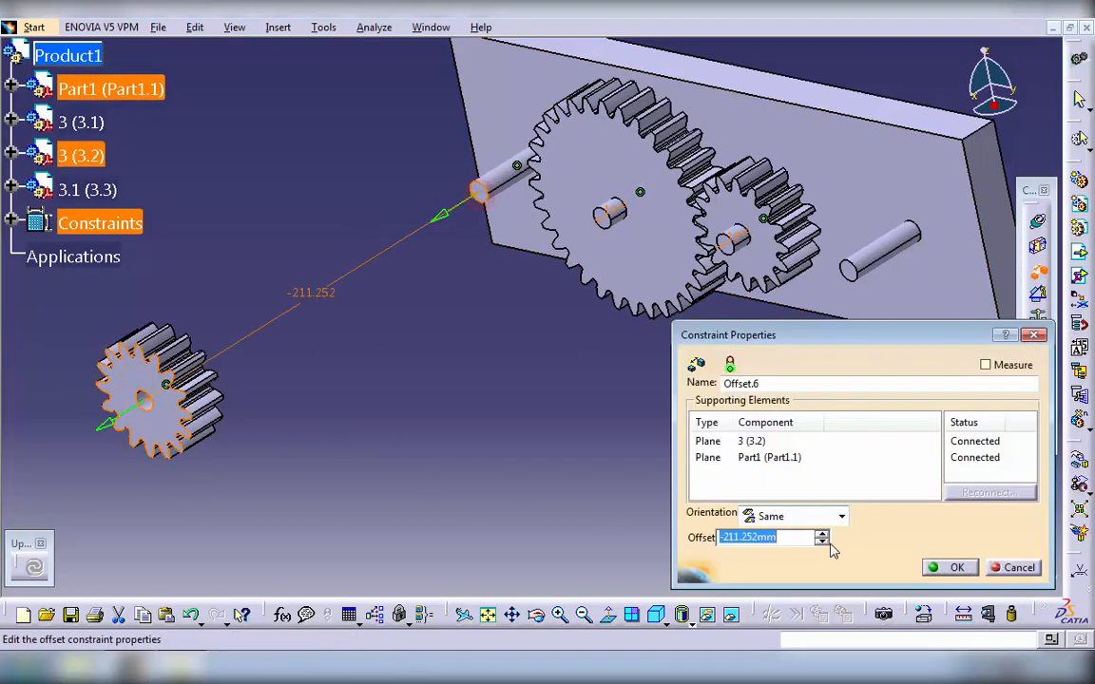
pyautogui.write('10')
pyautogui.click(953, 567)
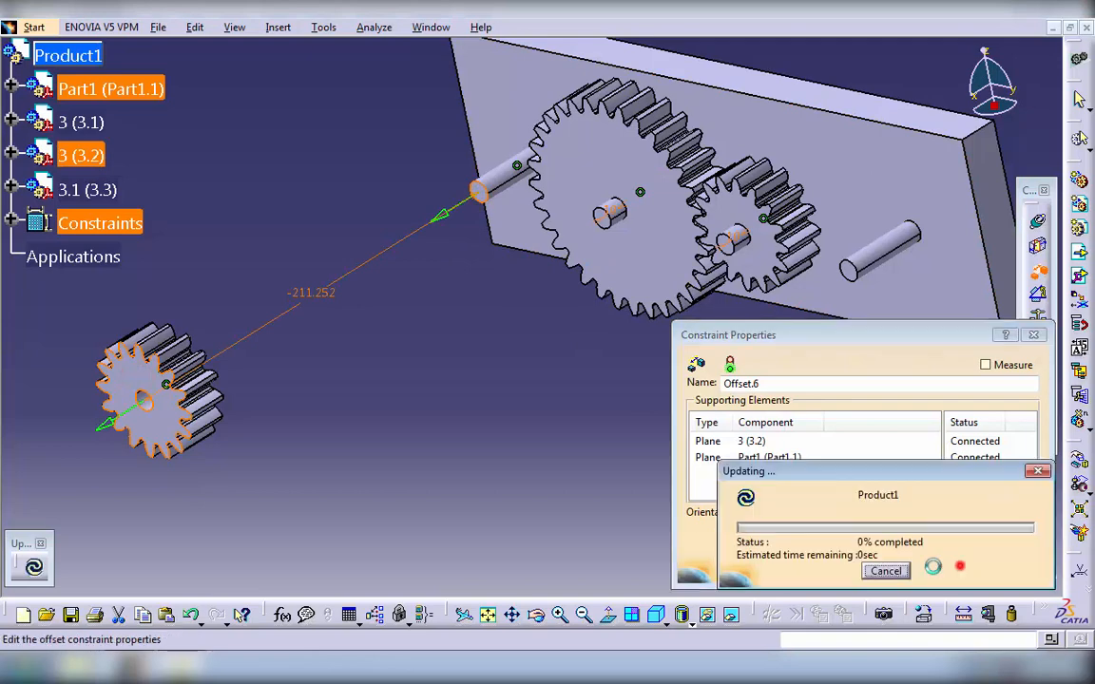
pyautogui.click(946, 568)
# - Hide the plate part so only the three gears are displayed, and leave the offset constraint command
pyautogui.moveTo(458, 415); pyautogui.dragTo(386, 391, button='middle')
pyautogui.moveTo(387, 433); pyautogui.dragTo(404, 490, button='middle')
pyautogui.moveTo(371, 497); pyautogui.dragTo(642, 485, button='middle')
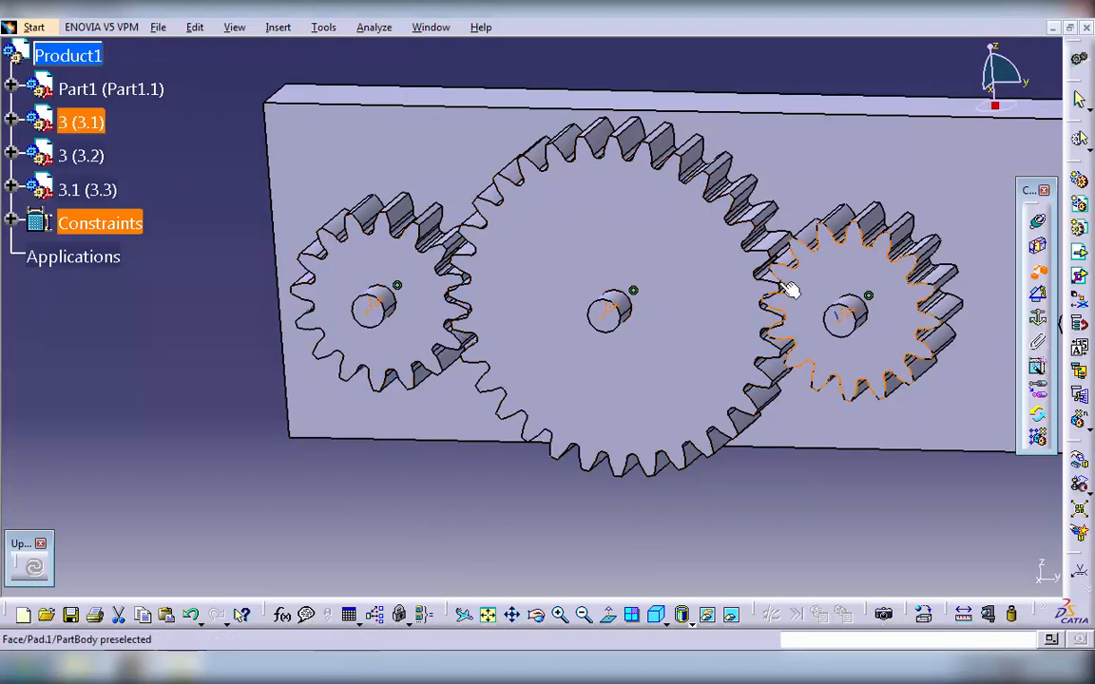
pyautogui.rightClick(117, 90)
pyautogui.click(152, 144)
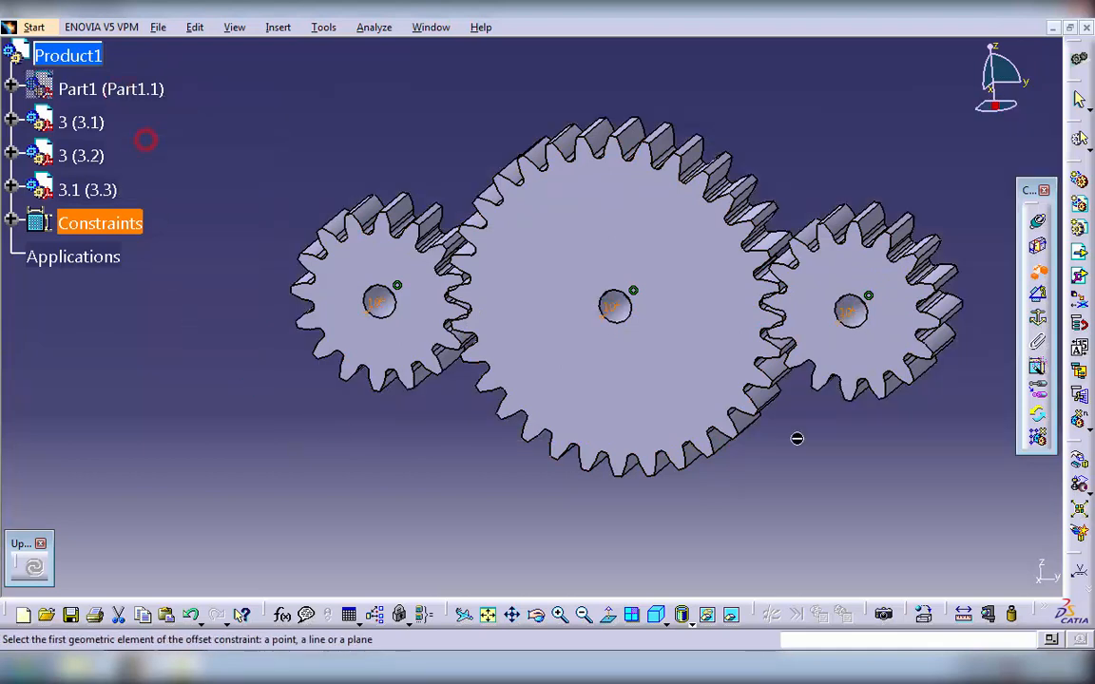
pyautogui.click(970, 474)
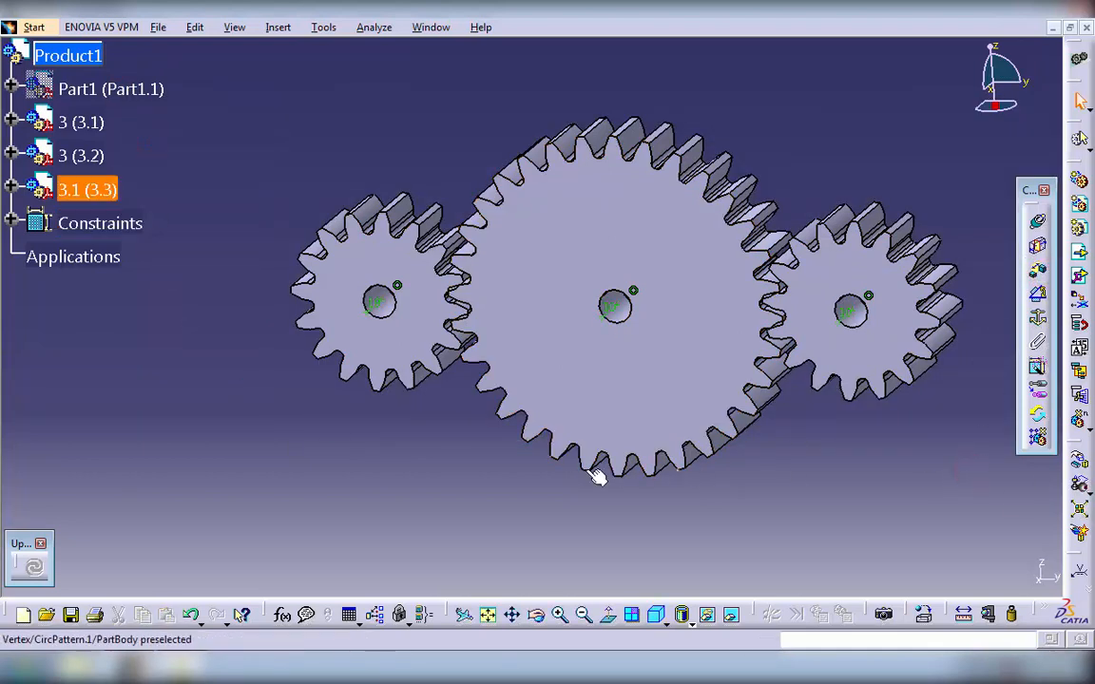
# - Rotate the T32 gear around its bore axis in the front view until its teeth sit in the gaps of the T16 gear
pyautogui.click(1079, 459)
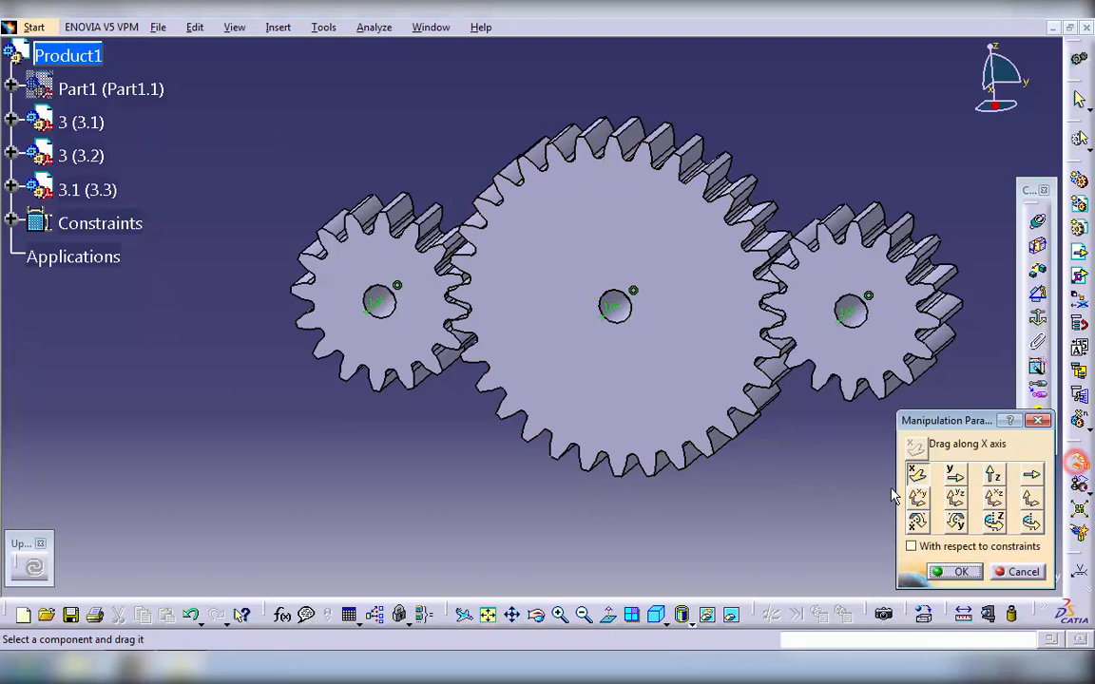
pyautogui.click(1030, 524)
pyautogui.click(624, 309)
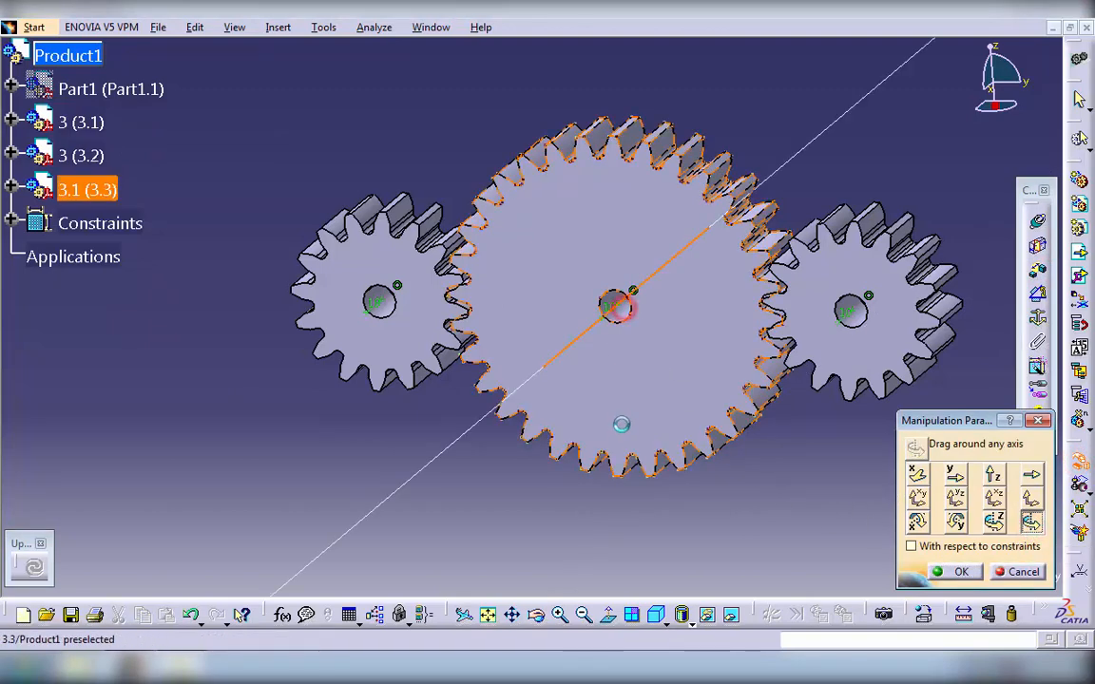
pyautogui.moveTo(620, 425); pyautogui.dragTo(628, 349, button='middle')
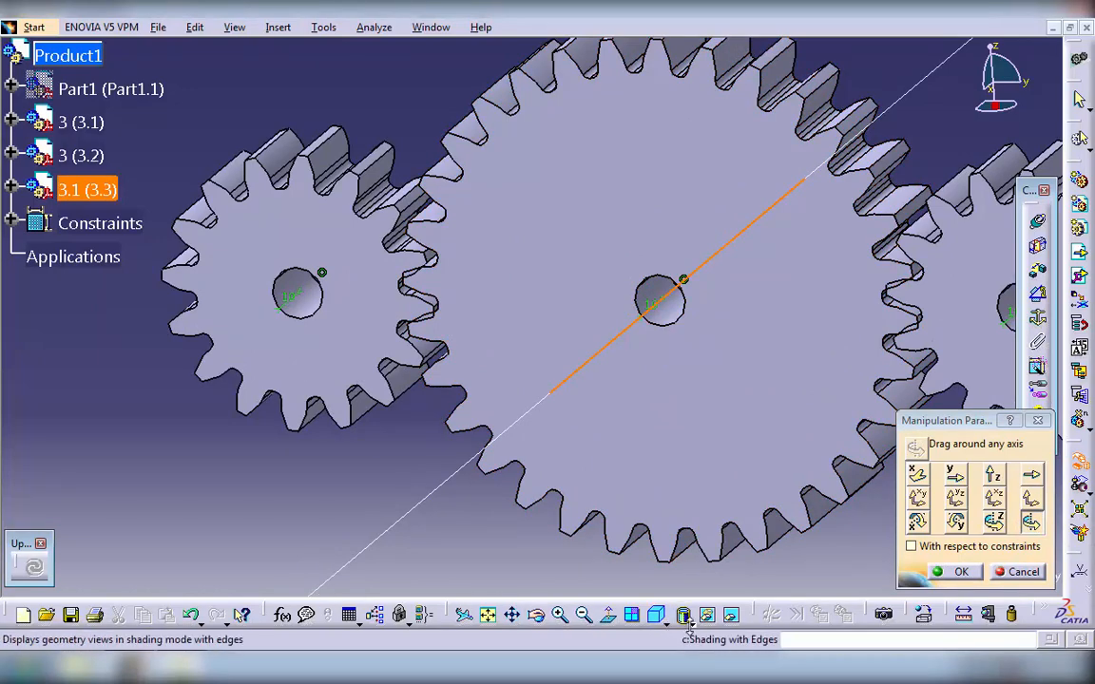
pyautogui.click(657, 616)
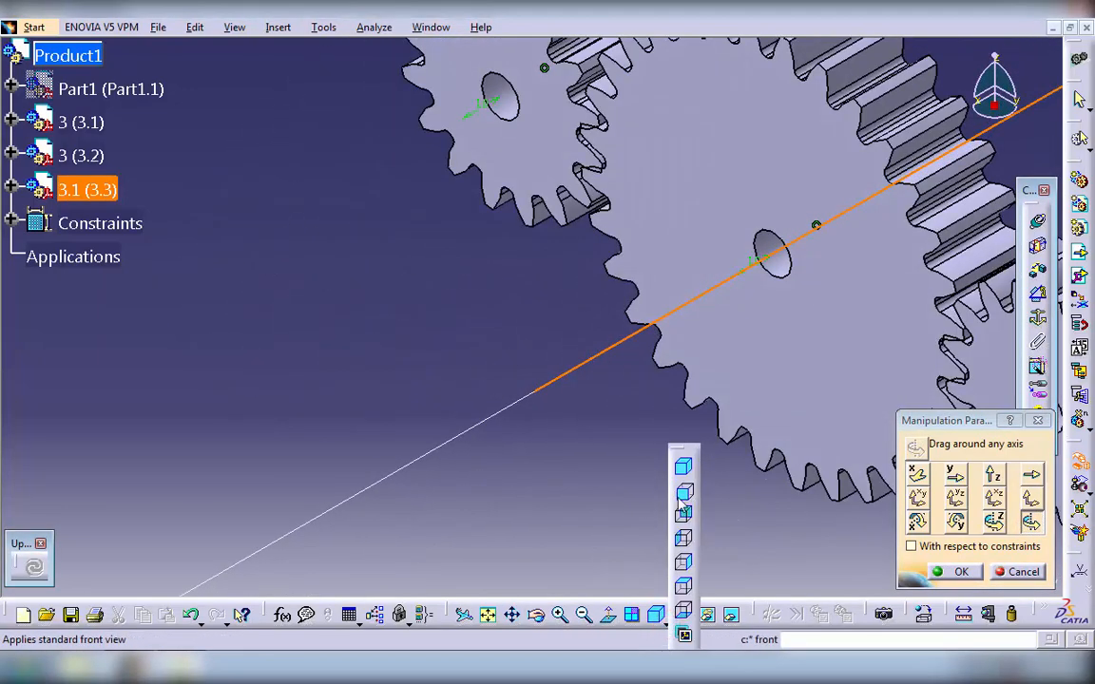
pyautogui.click(682, 496)
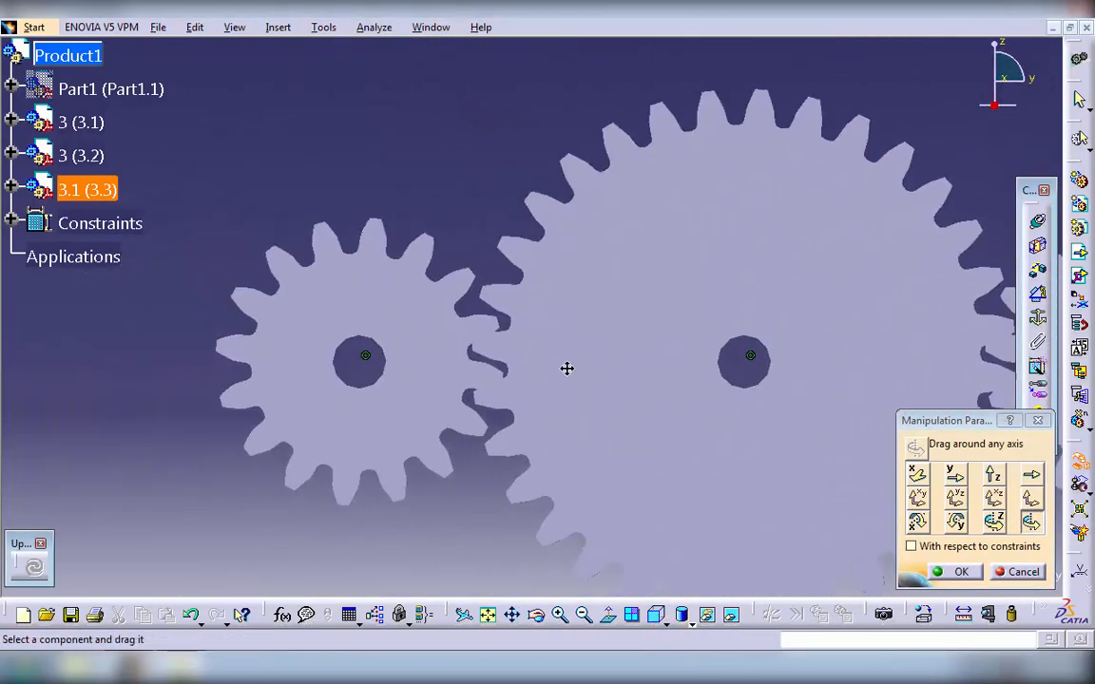
pyautogui.keyDown('ctrl'); pyautogui.moveTo(511, 342); pyautogui.dragTo(513, 230, button='middle'); pyautogui.keyUp('ctrl')
pyautogui.moveTo(546, 283); pyautogui.dragTo(643, 124, button='middle')
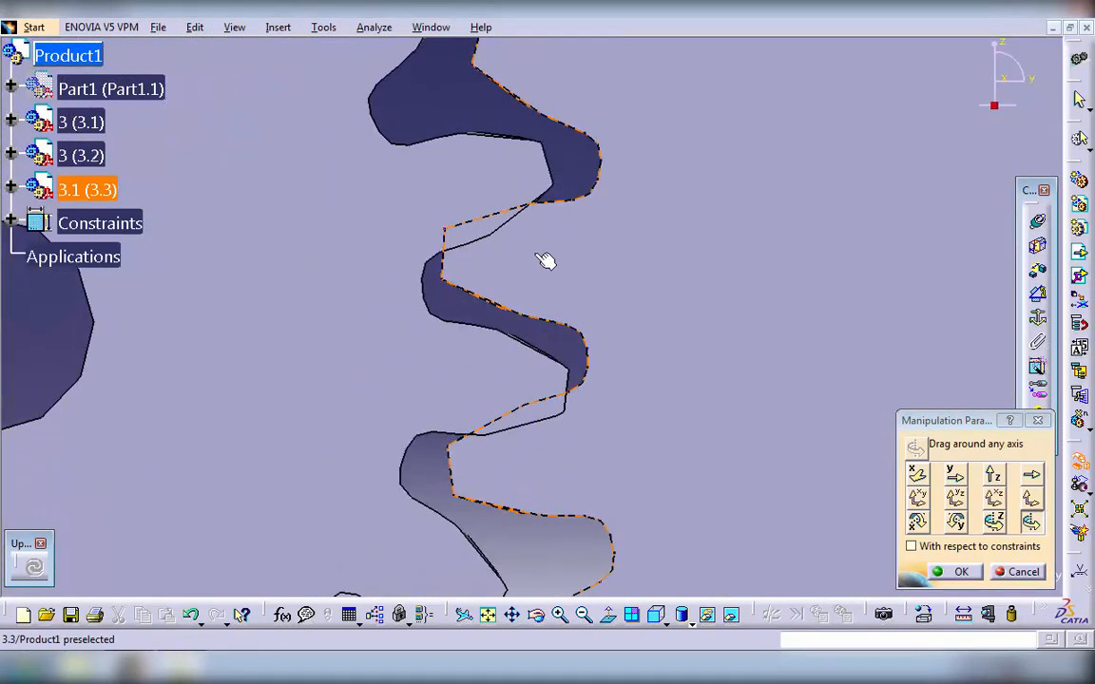
pyautogui.moveTo(536, 254); pyautogui.dragTo(530, 313)
pyautogui.click(437, 484)
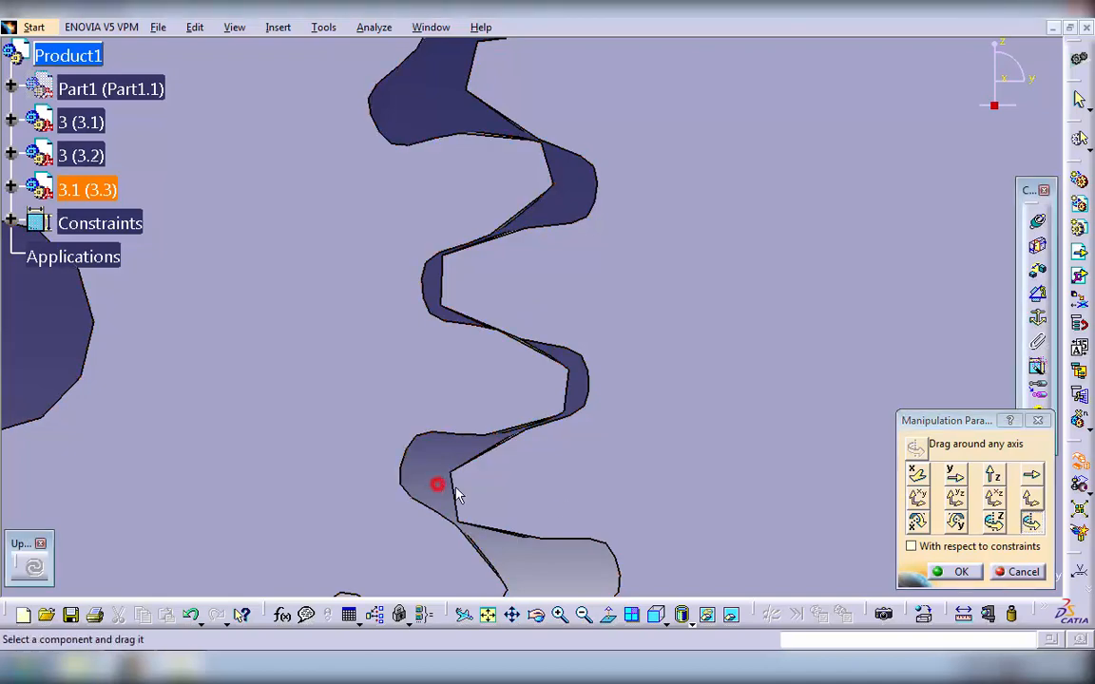
pyautogui.click(962, 575)
# - Show the hidden plate part again behind the three meshed gears
pyautogui.moveTo(671, 264); pyautogui.dragTo(655, 452, button='middle')
pyautogui.moveTo(866, 458); pyautogui.dragTo(811, 467, button='middle')
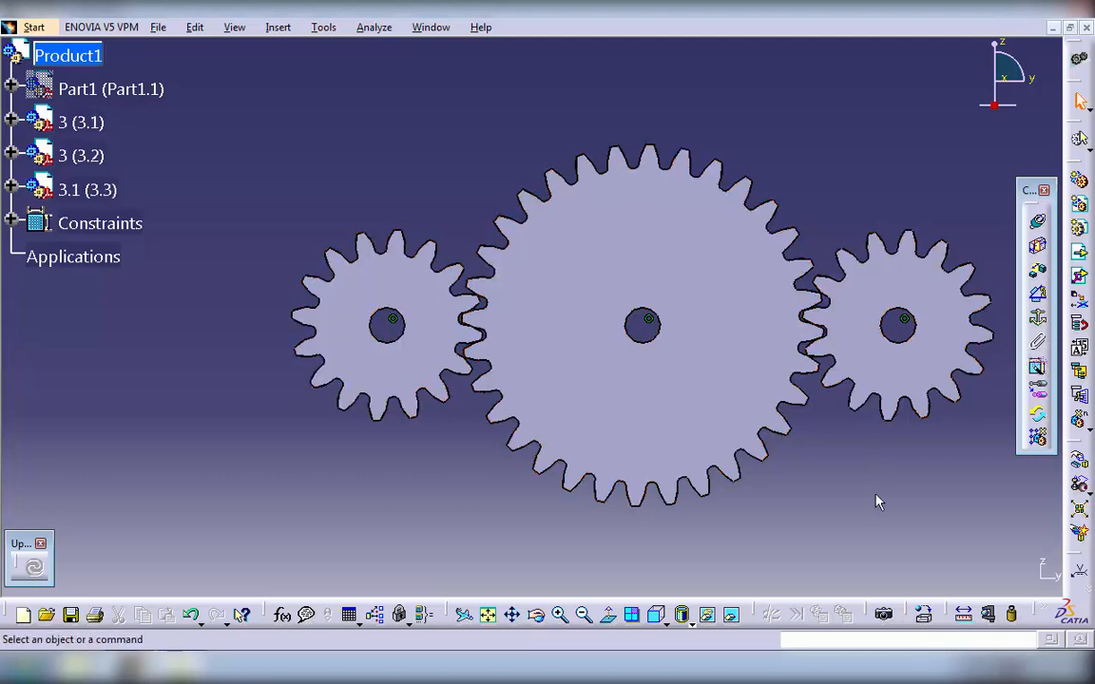
pyautogui.moveTo(877, 476); pyautogui.dragTo(842, 468, button='middle')
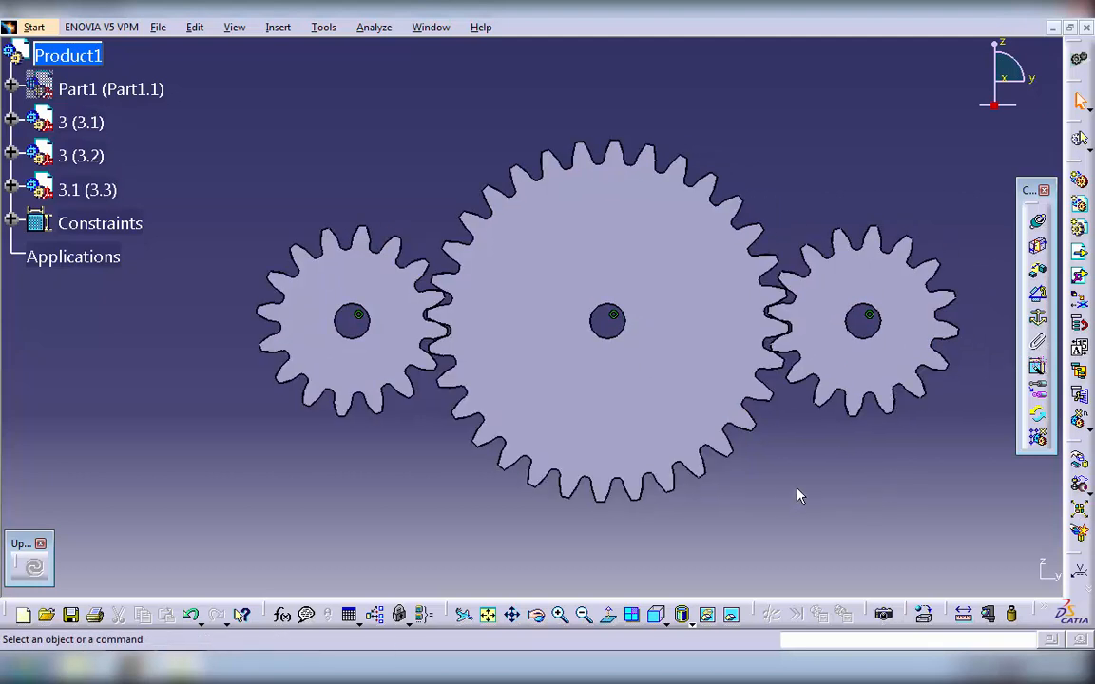
pyautogui.click(108, 89)
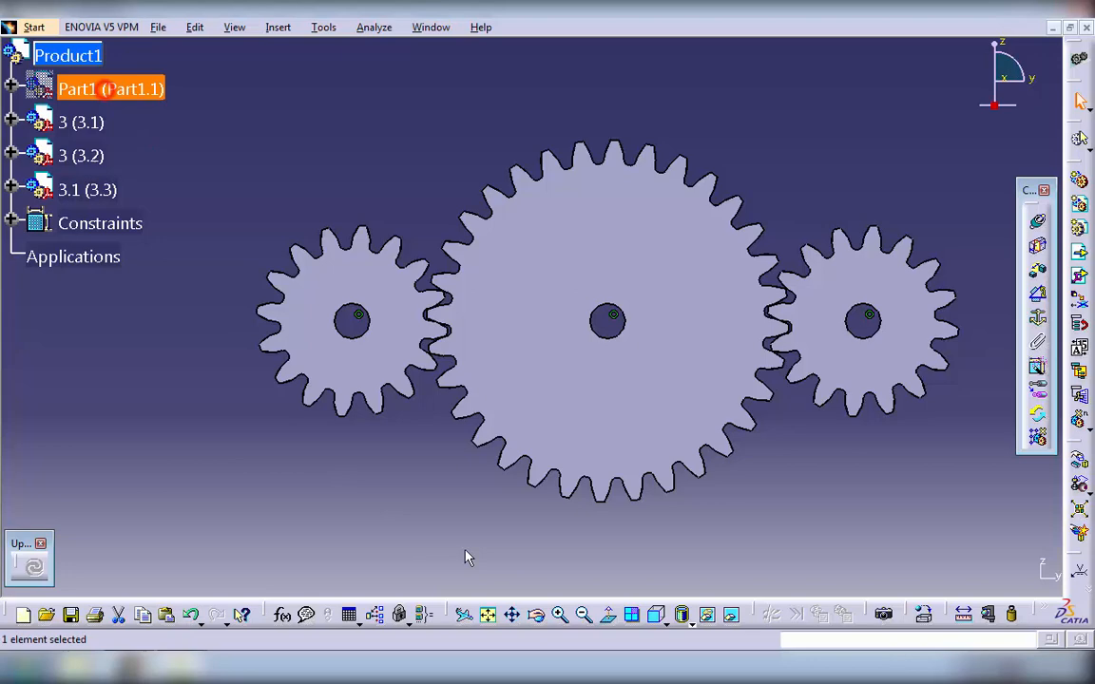
pyautogui.click(707, 613)
pyautogui.moveTo(406, 498); pyautogui.dragTo(376, 453, button='middle')
pyautogui.keyDown('ctrl'); pyautogui.moveTo(588, 331); pyautogui.dragTo(591, 382, button='middle'); pyautogui.keyUp('ctrl')
pyautogui.moveTo(647, 318); pyautogui.dragTo(439, 429, button='middle')
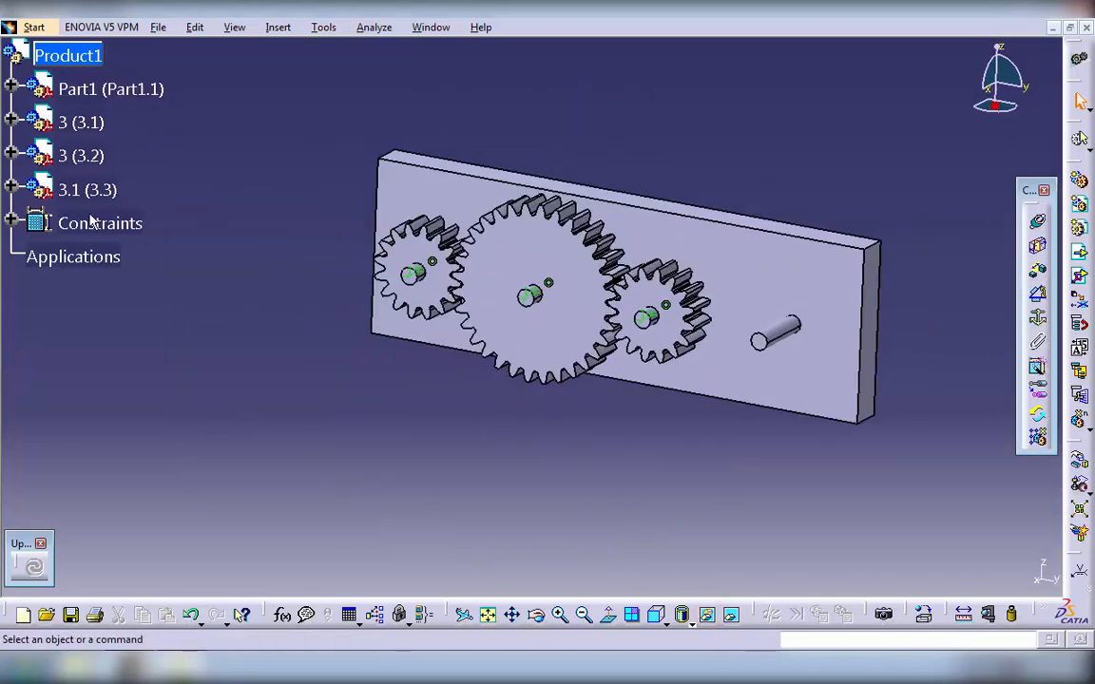
# - Switch to the DMU Kinematics workbench of Digital Mockup
pyautogui.click(33, 26)
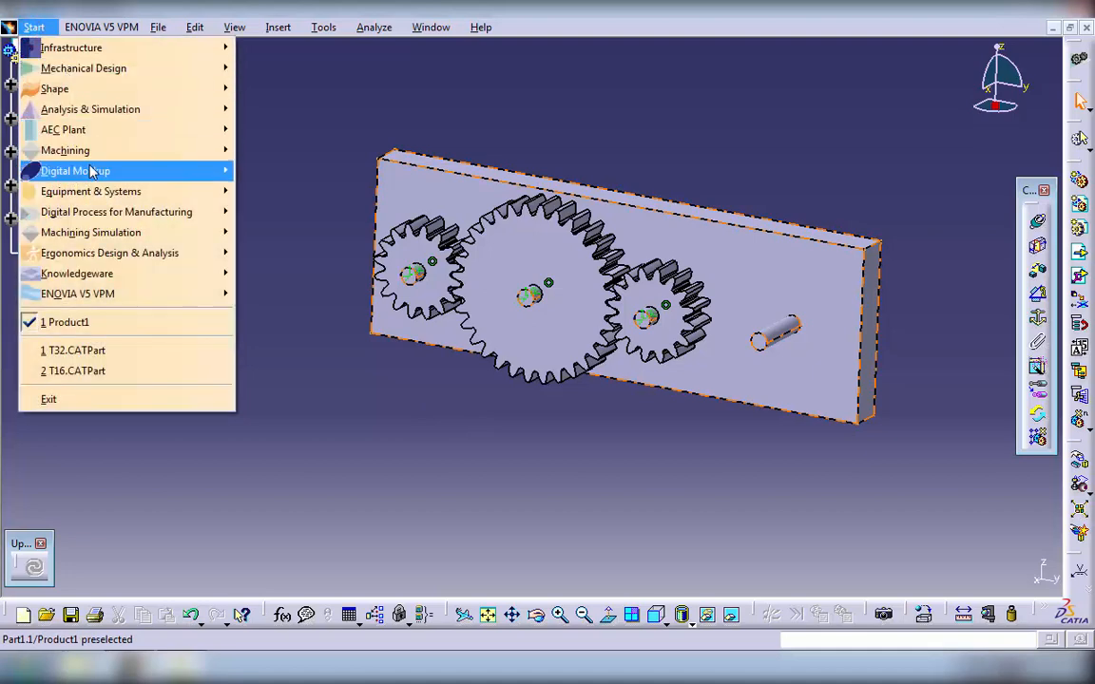
pyautogui.moveTo(91, 171)
pyautogui.click(393, 214)
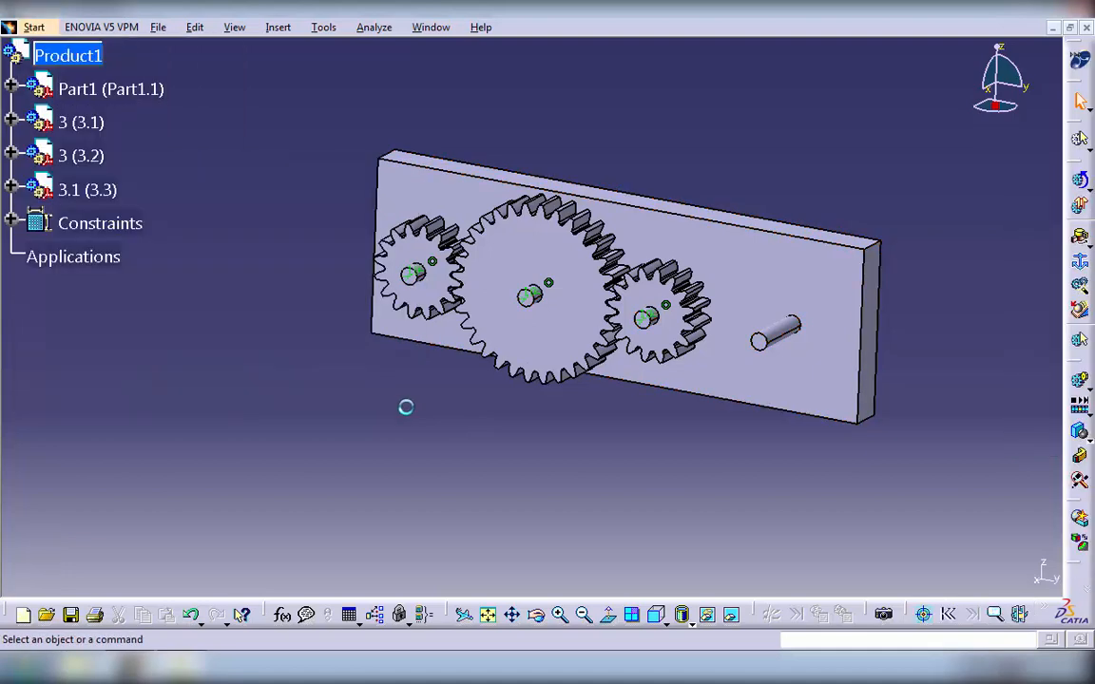
# - Create a new mechanism named Gears and define the plate as its fixed part
pyautogui.moveTo(475, 430); pyautogui.dragTo(453, 413, button='middle')
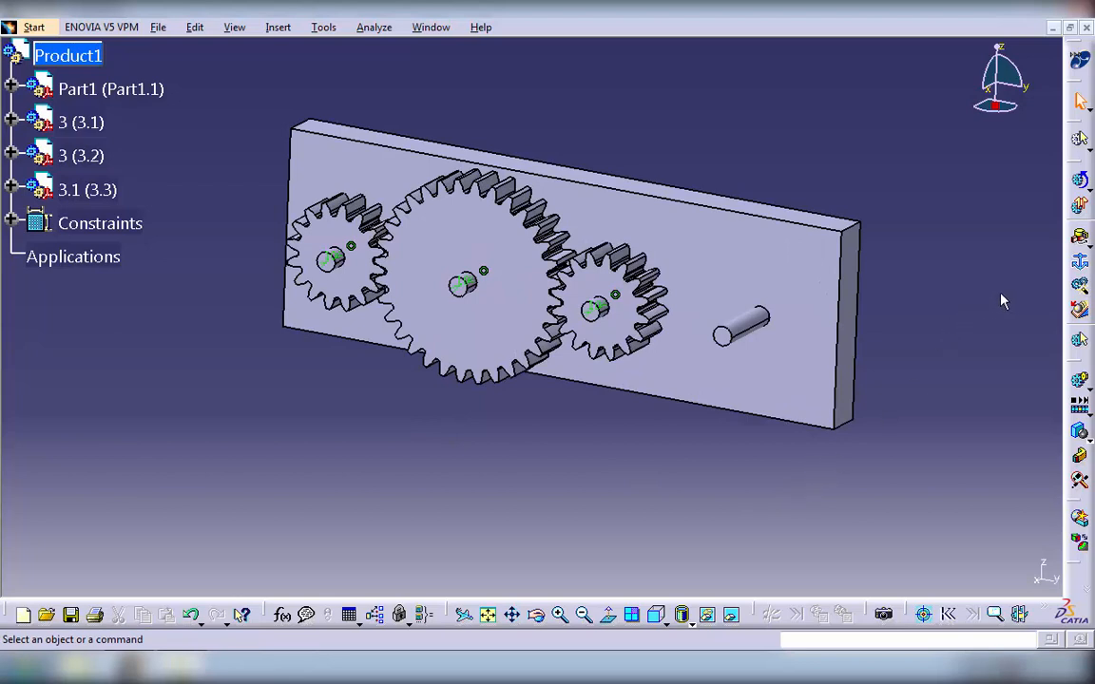
pyautogui.click(1080, 266)
pyautogui.click(995, 544)
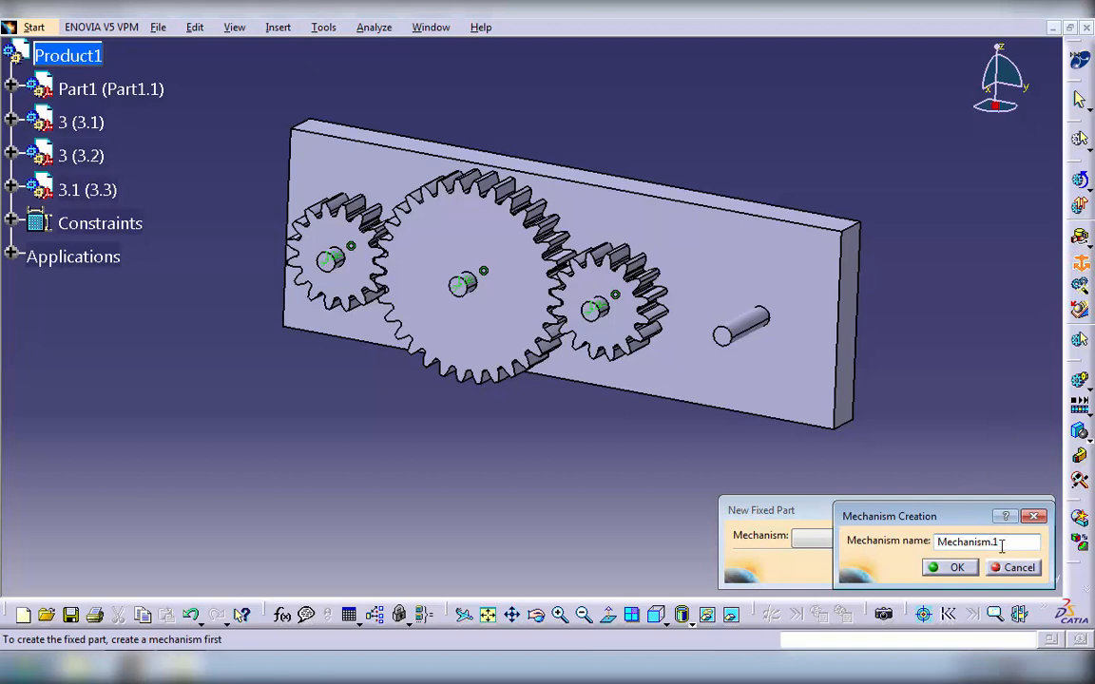
pyautogui.write('Gears')
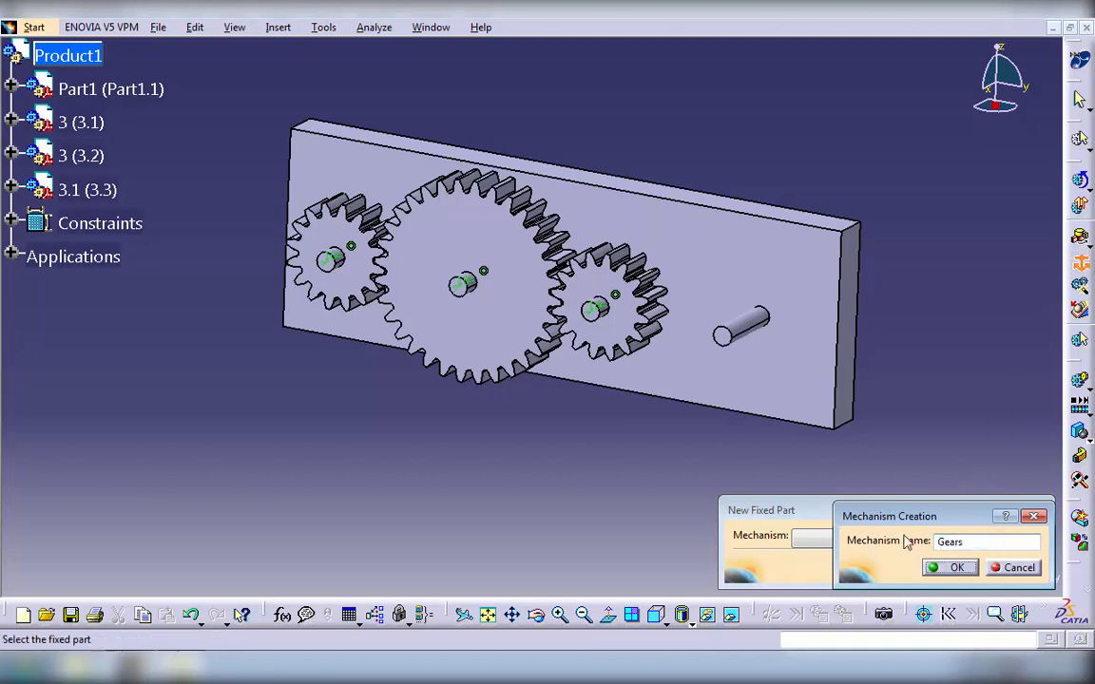
pyautogui.press('Return')
pyautogui.click(814, 356)
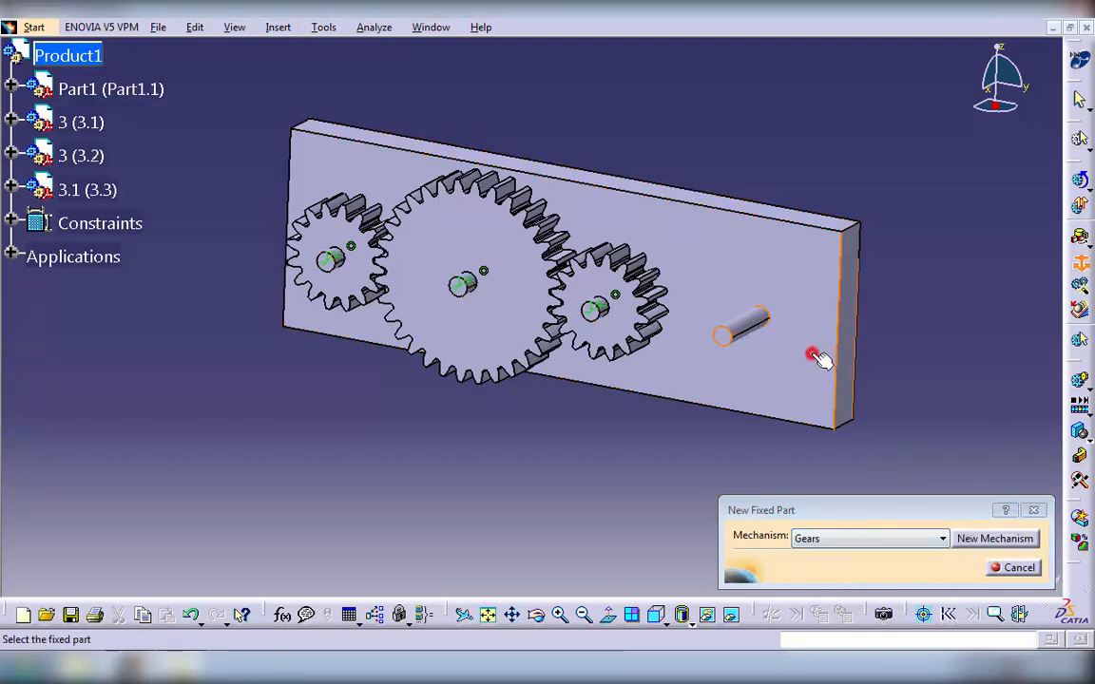
pyautogui.click(1006, 415)
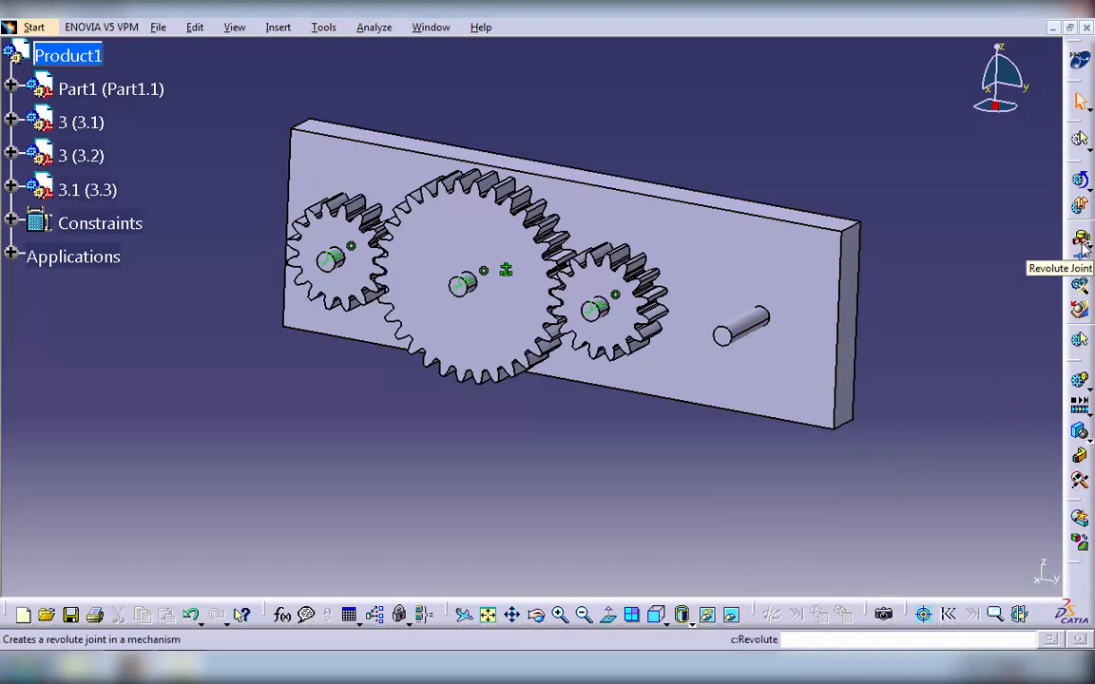
# - Begin a revolute joint pairing the plate's pin axis with the bore axis of small gear 3 (3.2), hiding the plate to reach the bore
pyautogui.click(1082, 243)
pyautogui.moveTo(196, 445); pyautogui.dragTo(219, 294, button='middle')
pyautogui.moveTo(252, 446); pyautogui.dragTo(380, 525, button='middle')
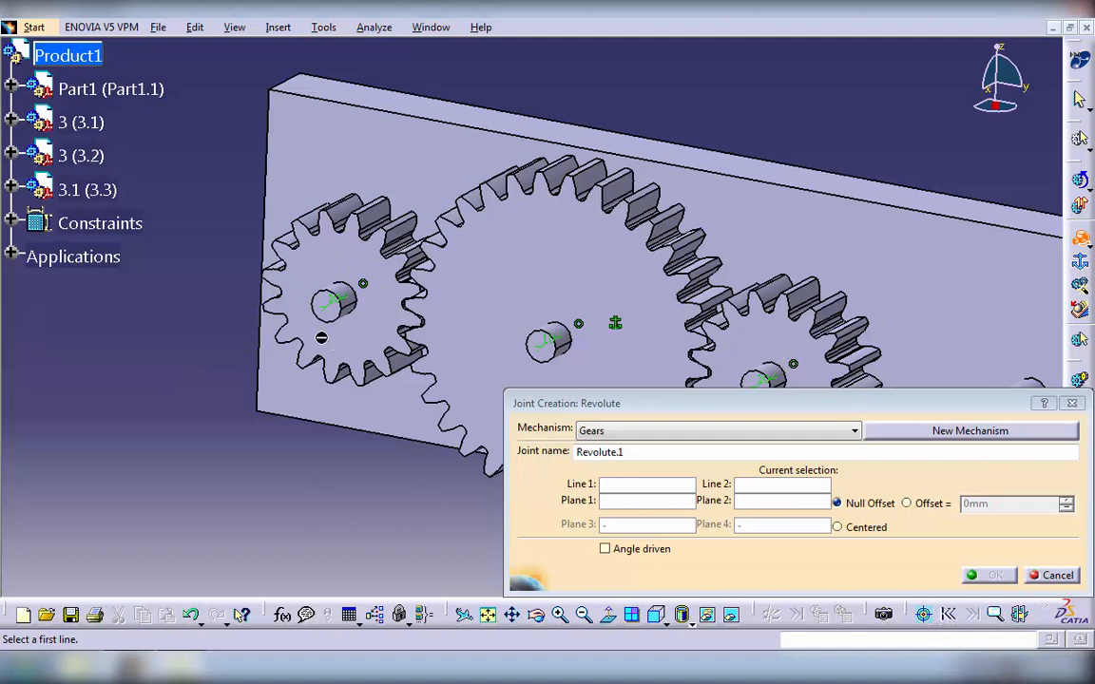
pyautogui.click(339, 287)
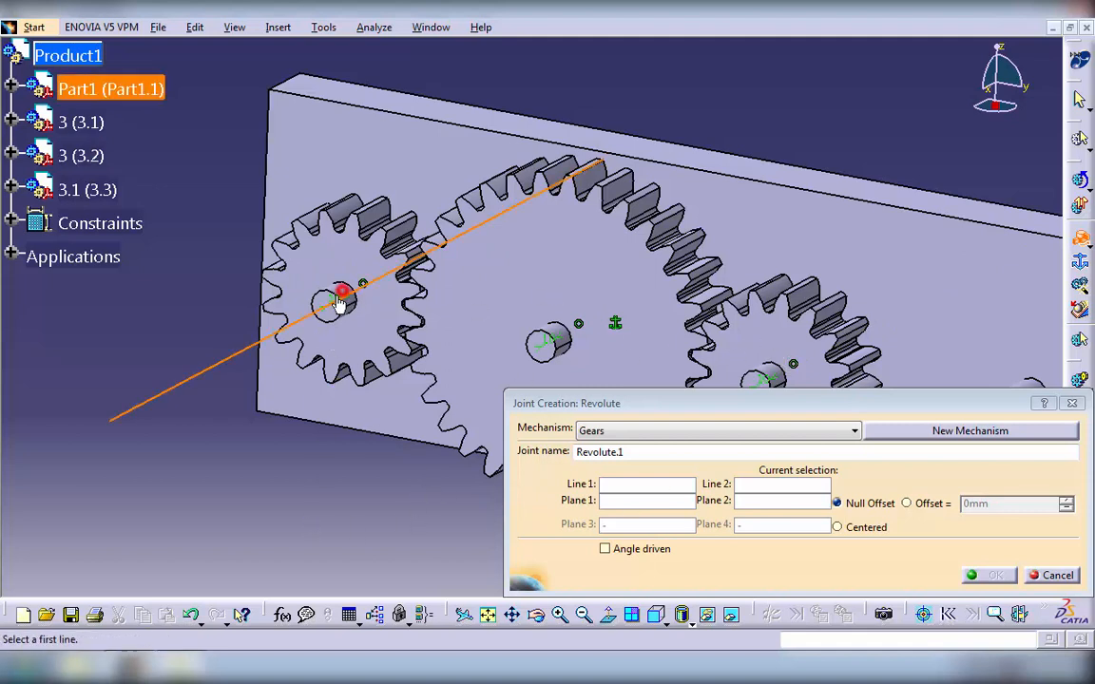
pyautogui.rightClick(99, 89)
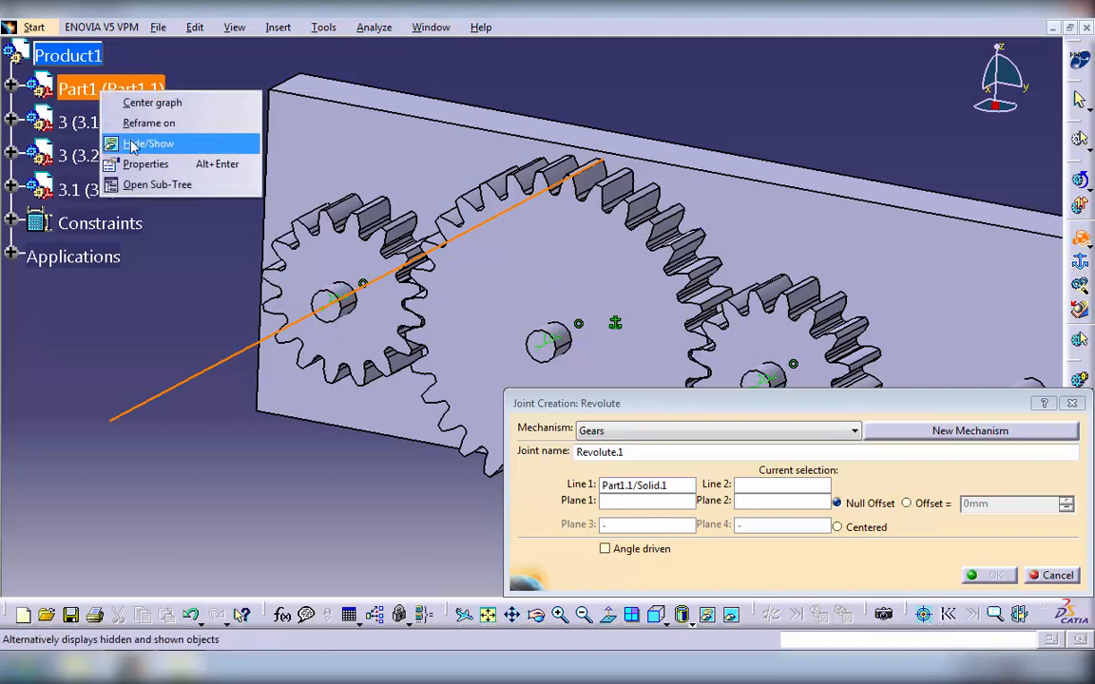
pyautogui.click(119, 143)
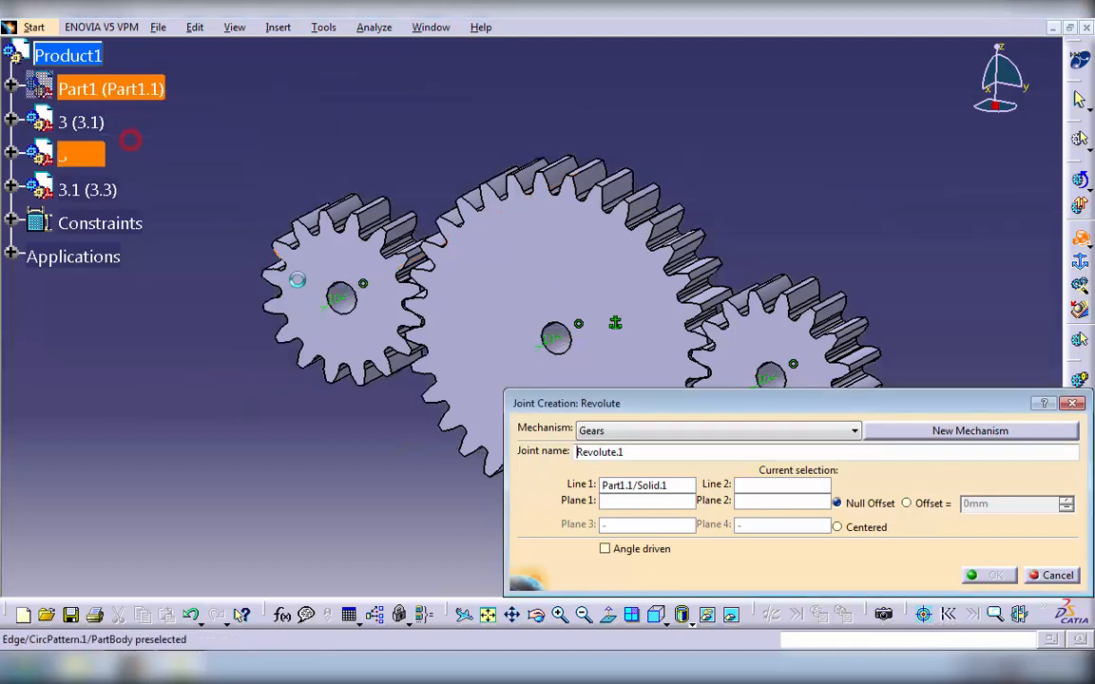
pyautogui.click(344, 302)
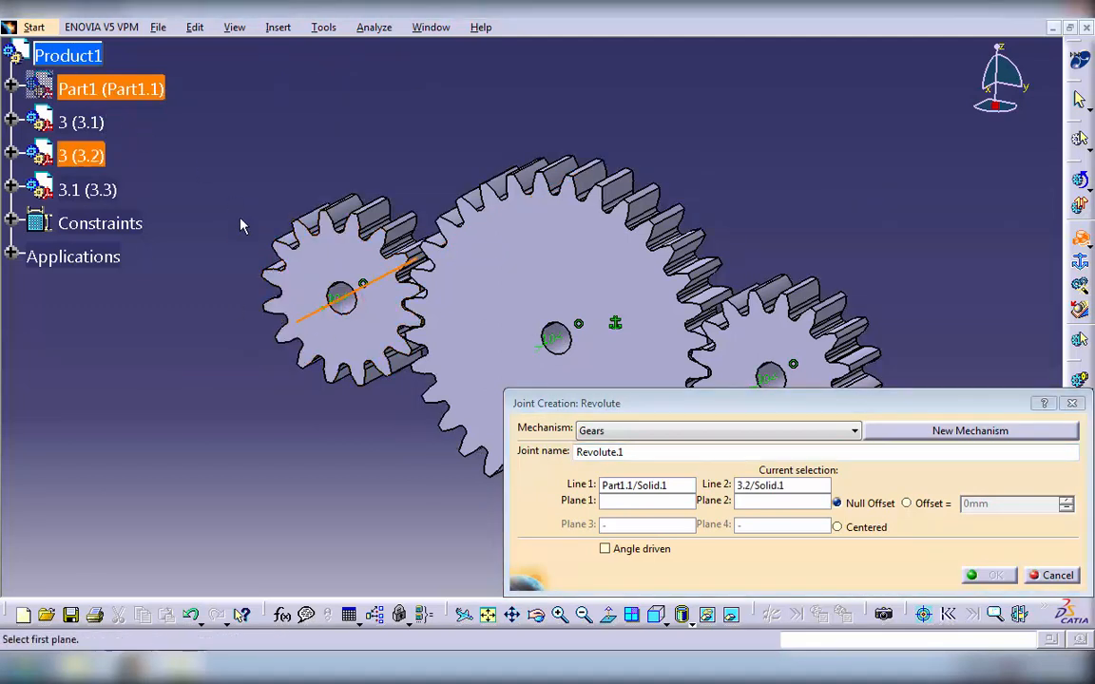
# - Pair the front face of gear 3 (3.2) with its pin's end face, show the plate again, and create the joint with a -10 mm offset
pyautogui.click(317, 254)
pyautogui.rightClick(82, 90)
pyautogui.click(113, 142)
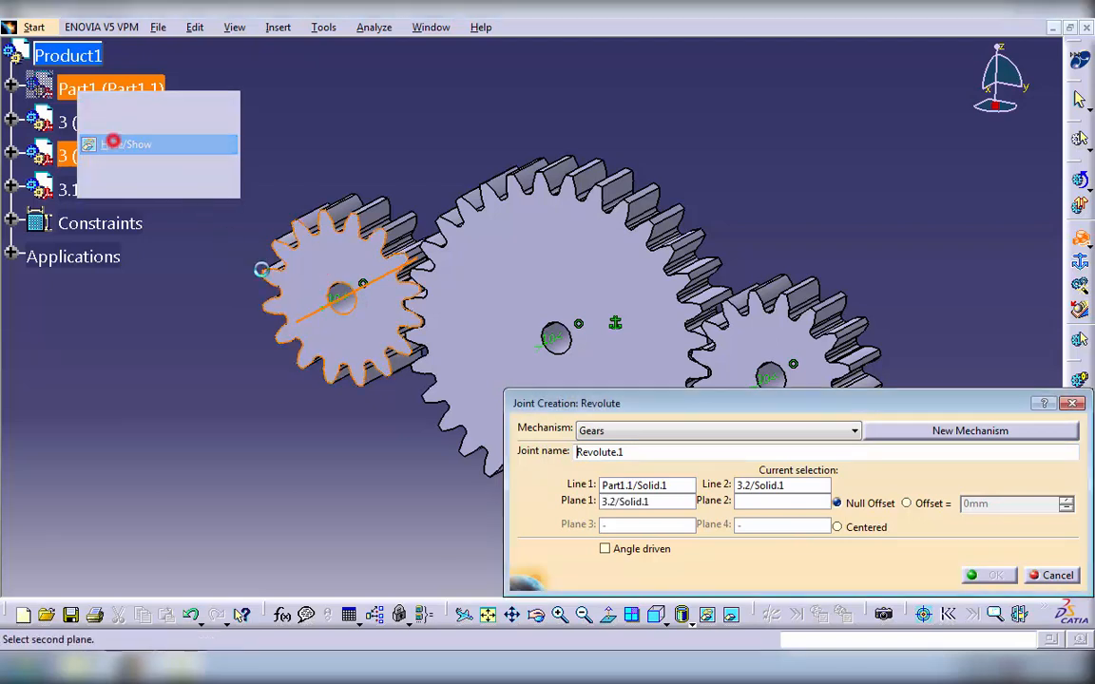
pyautogui.click(323, 299)
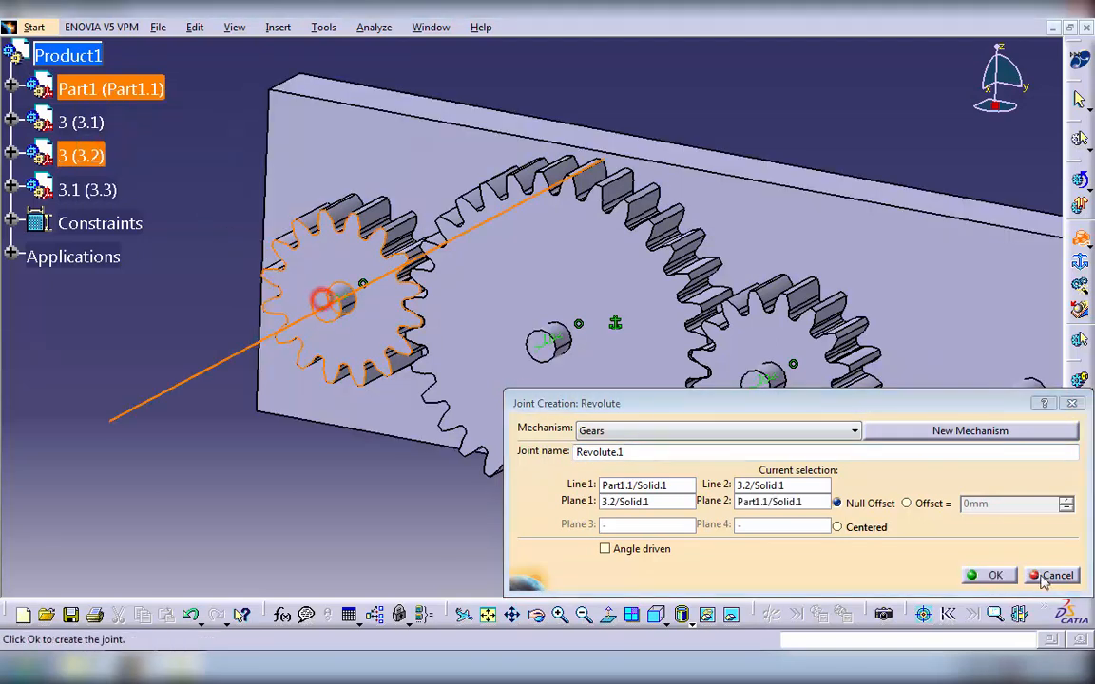
pyautogui.click(921, 503)
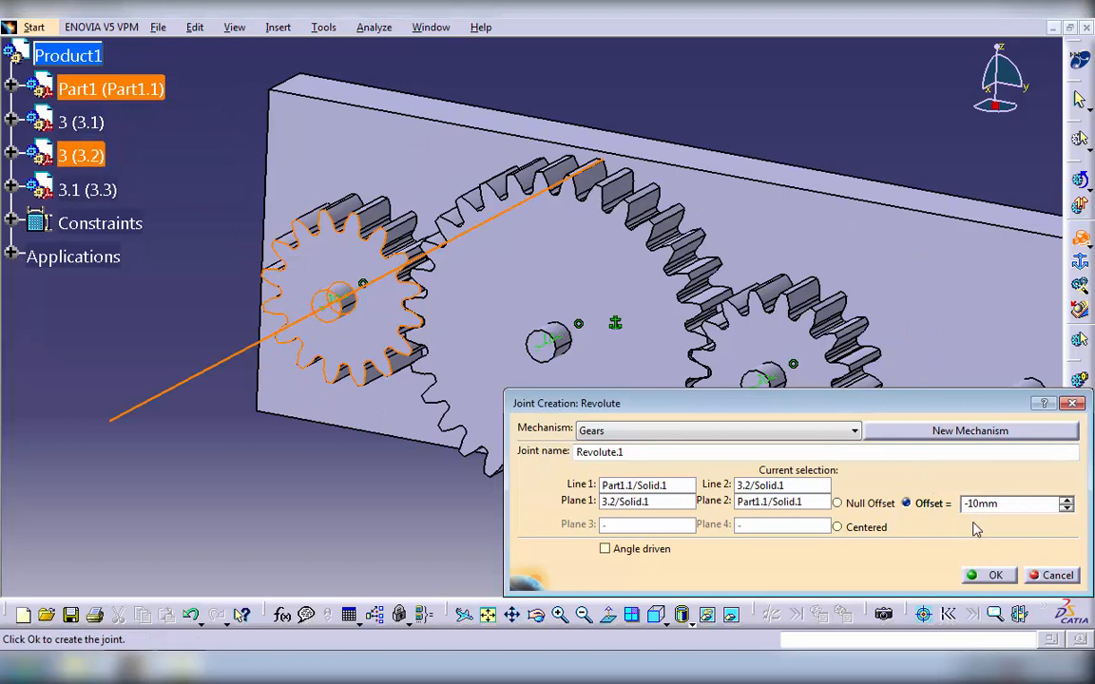
pyautogui.click(983, 575)
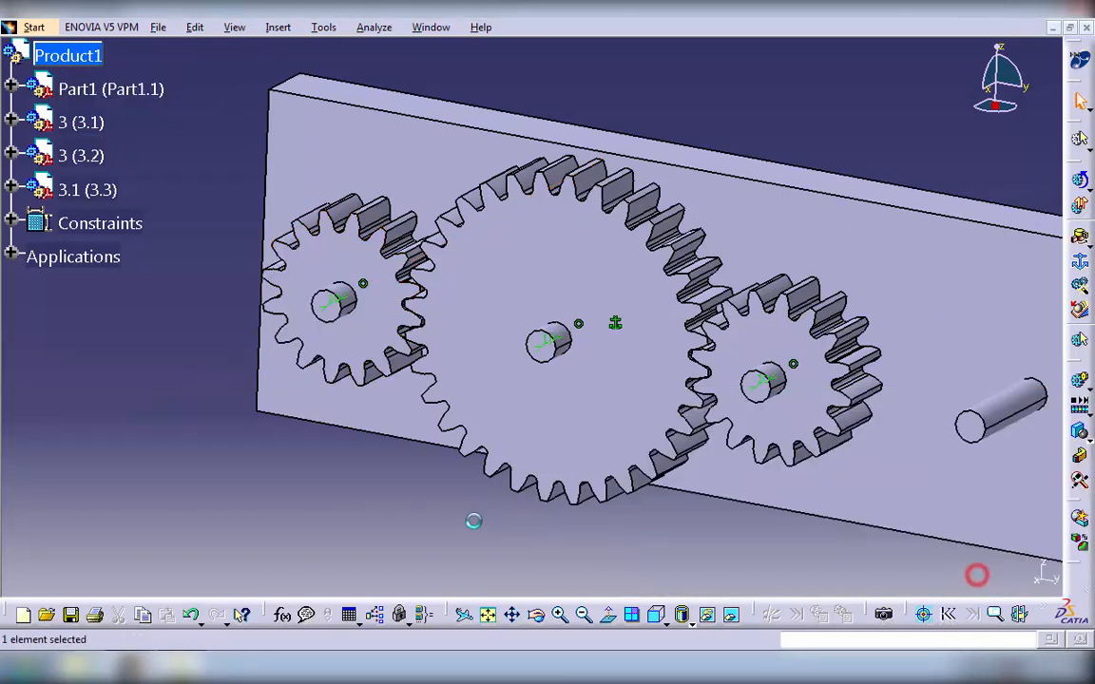
# - Hide the assembly constraints of the product
pyautogui.click(88, 226)
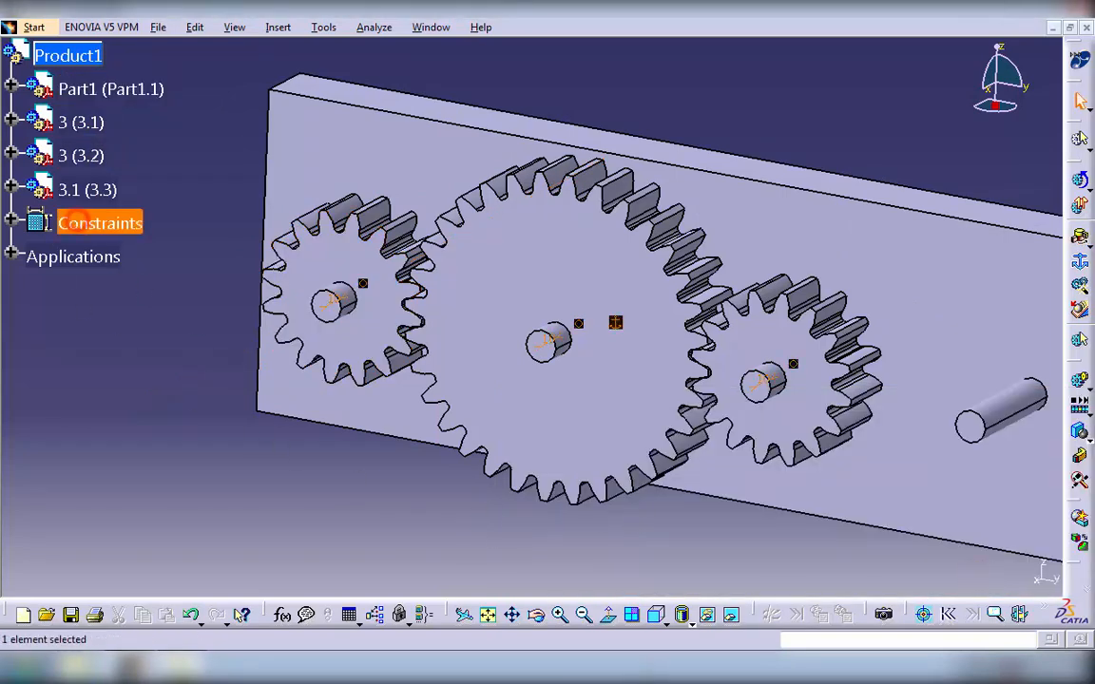
pyautogui.click(707, 614)
pyautogui.click(484, 540)
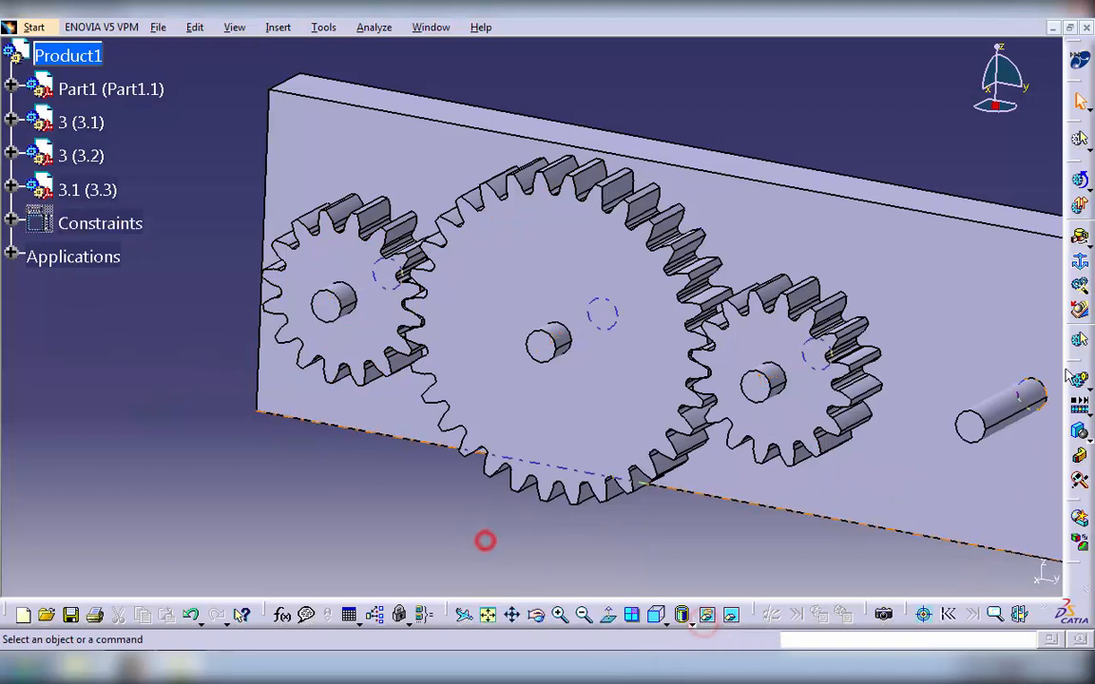
# - Begin a second revolute joint pairing the middle pin's axis with the large gear's bore axis, hiding the plate to reach the bore
pyautogui.click(1080, 237)
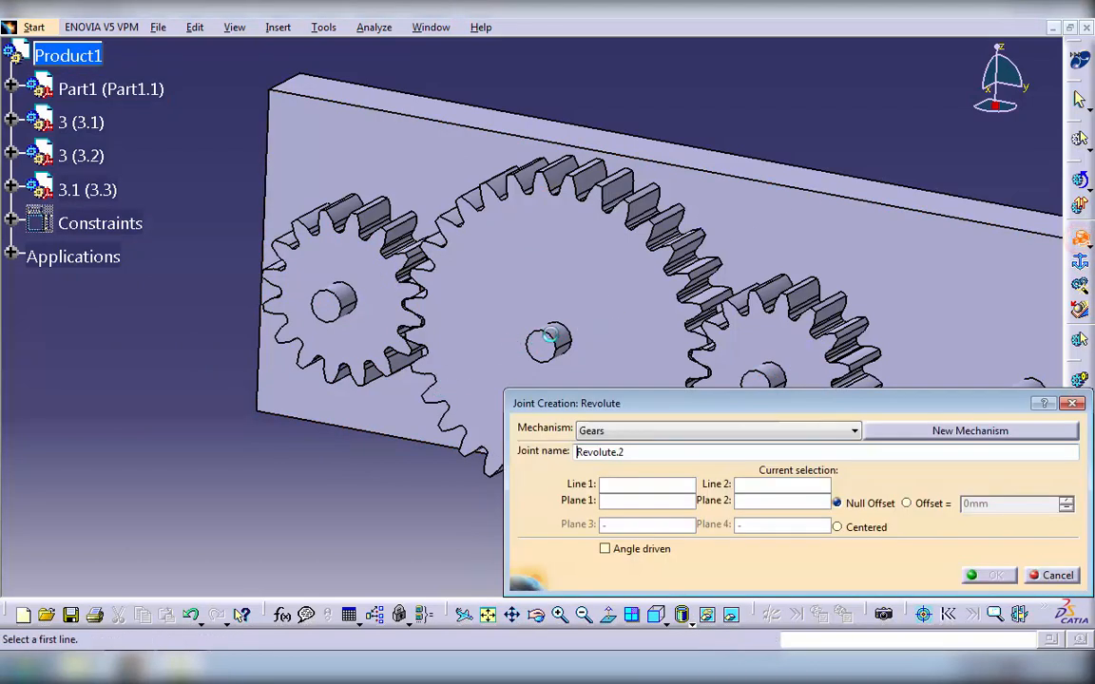
pyautogui.click(579, 343)
pyautogui.rightClick(87, 86)
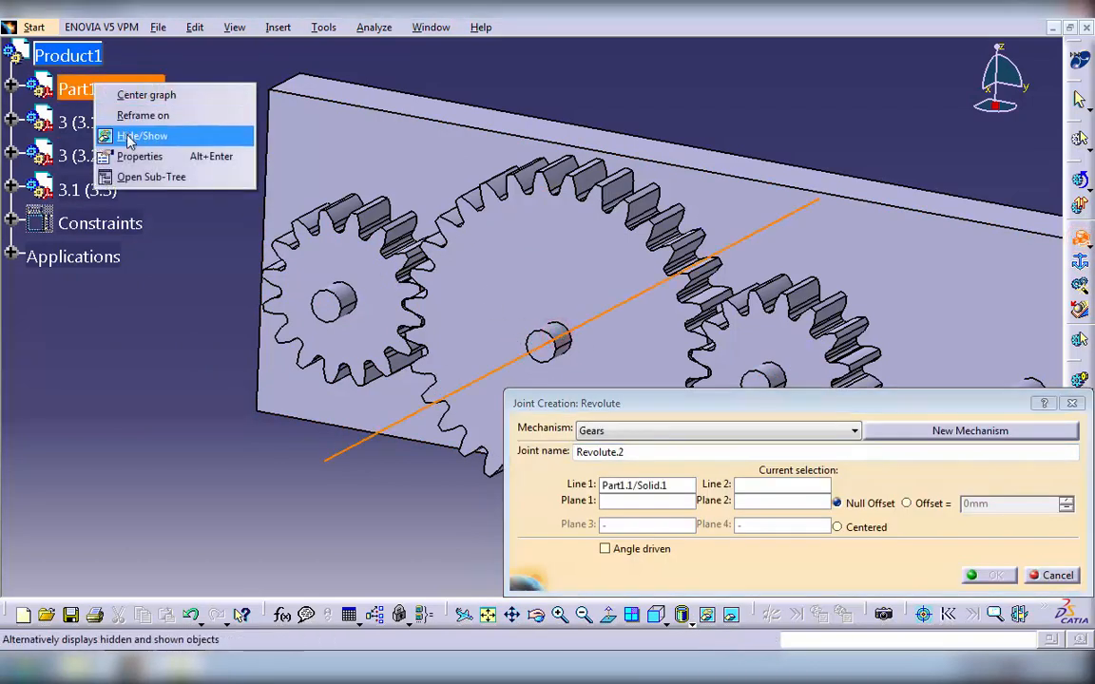
pyautogui.click(120, 134)
pyautogui.click(560, 342)
# - Pair the large gear's front face with the middle pin's end face, show the plate again, and create the joint with a -10 mm offset
pyautogui.click(526, 290)
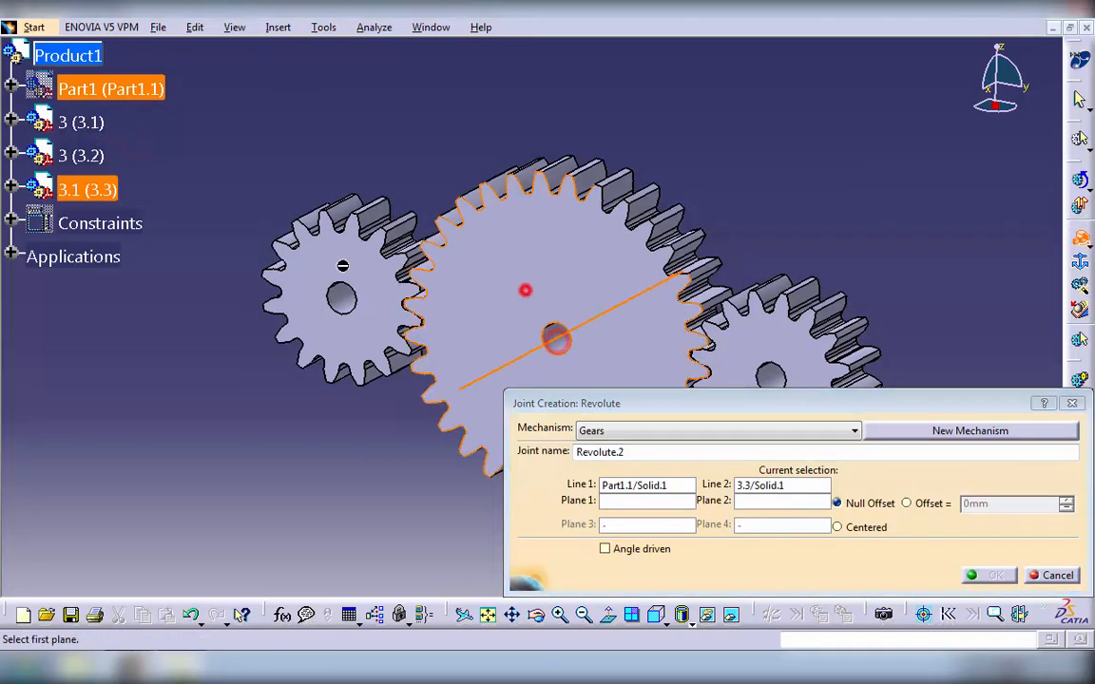
pyautogui.rightClick(71, 94)
pyautogui.click(119, 148)
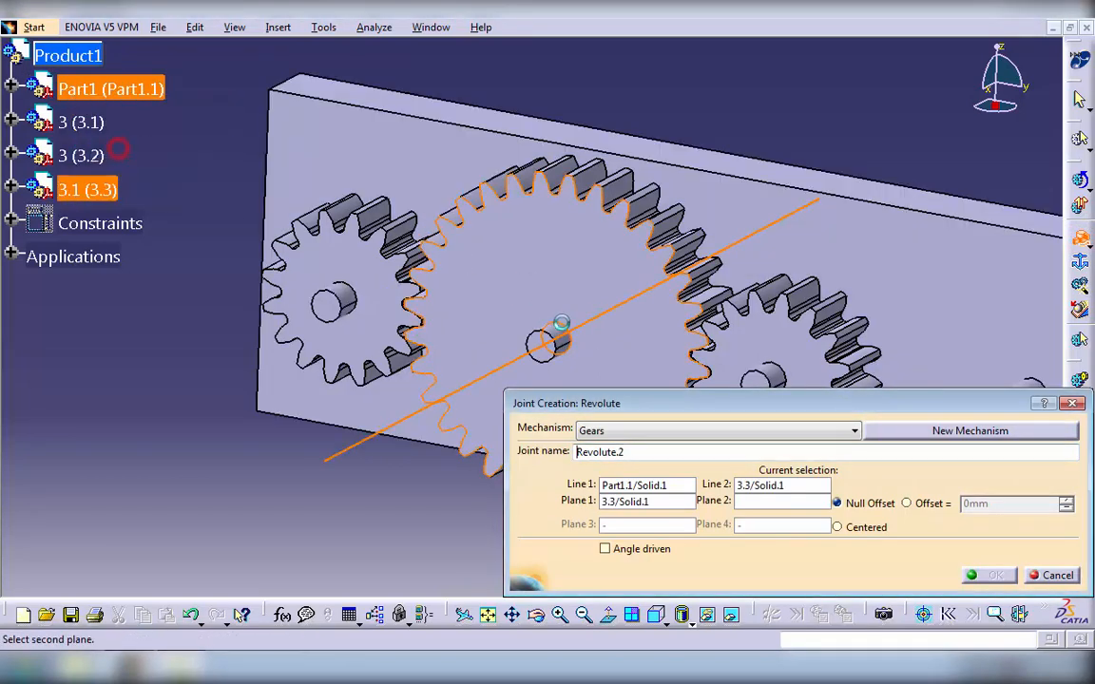
pyautogui.click(537, 338)
pyautogui.click(929, 505)
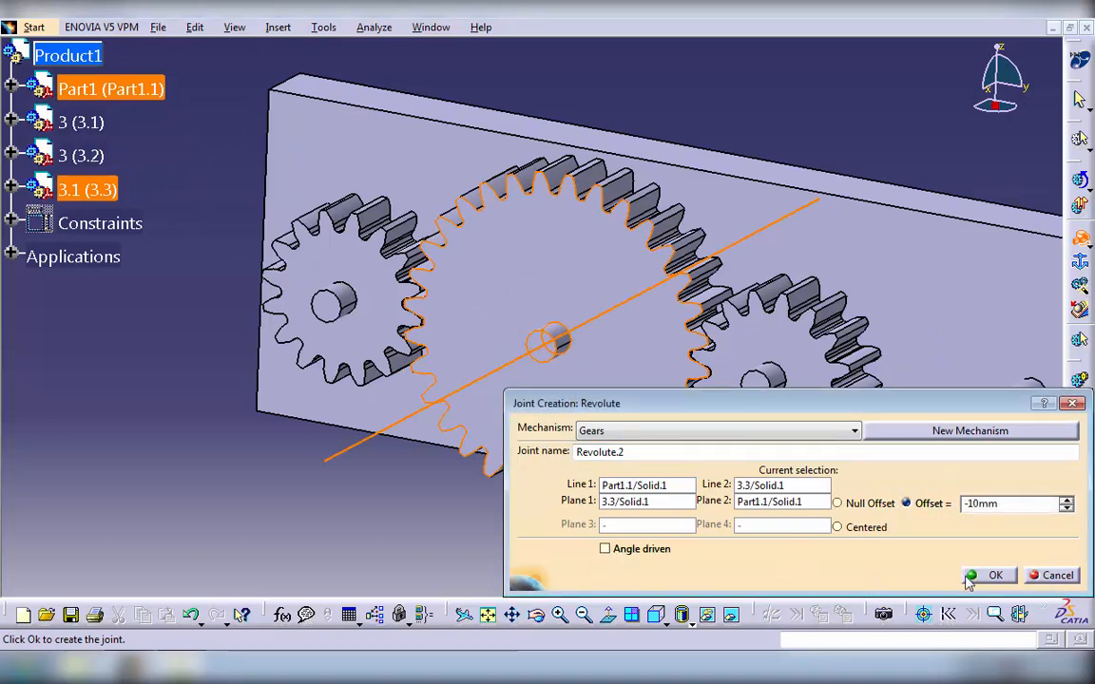
pyautogui.click(970, 579)
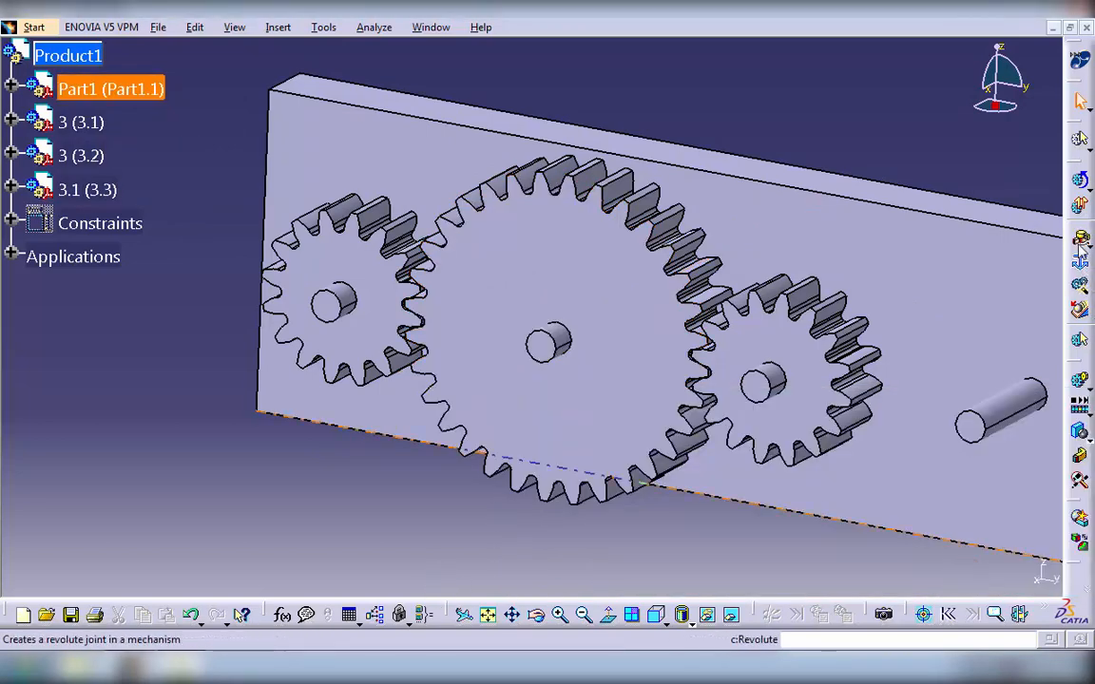
# - Begin a third revolute joint pairing the third gear's pin axis with the bore axis of gear 3 (3.1), hiding the plate to reach the bore
pyautogui.click(1078, 240)
pyautogui.click(766, 376)
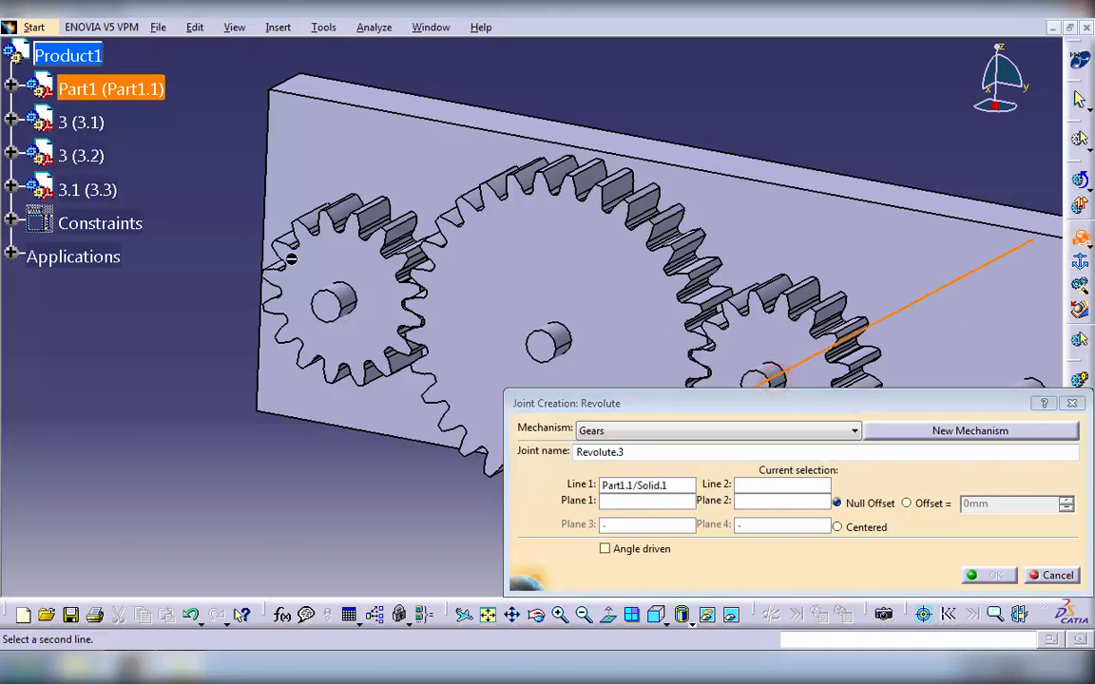
pyautogui.rightClick(98, 92)
pyautogui.click(138, 142)
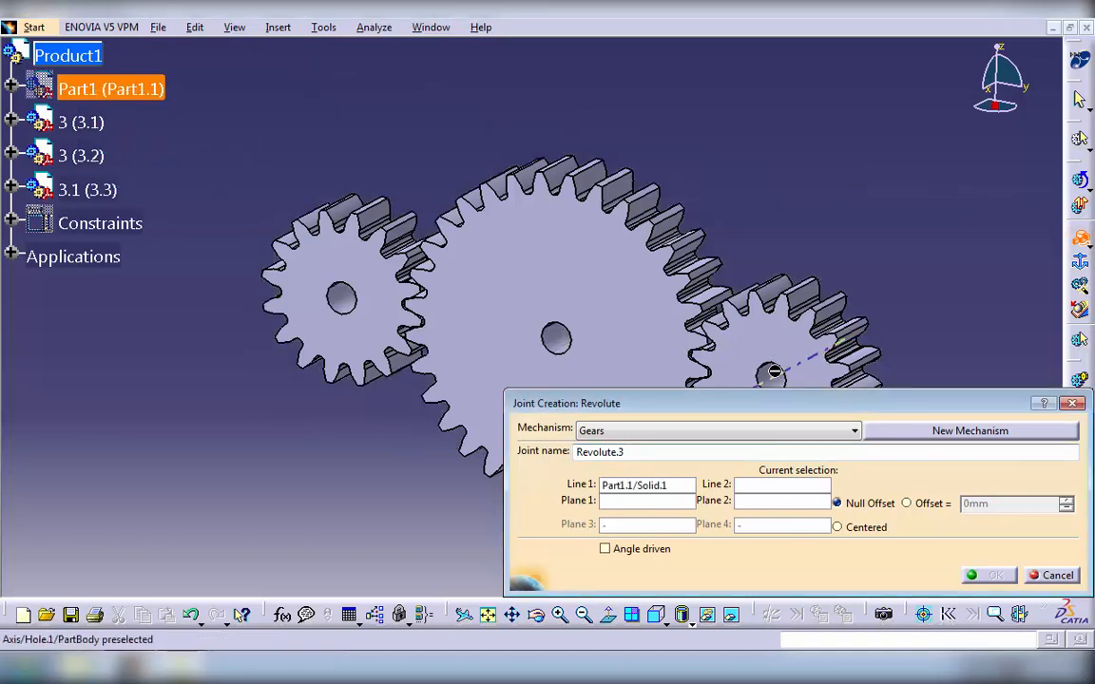
pyautogui.click(771, 344)
# - Pair the front face of gear 3 (3.1) with its pin's end face, show the plate again, and create the joint using the Offset option
pyautogui.click(772, 344)
pyautogui.rightClick(98, 89)
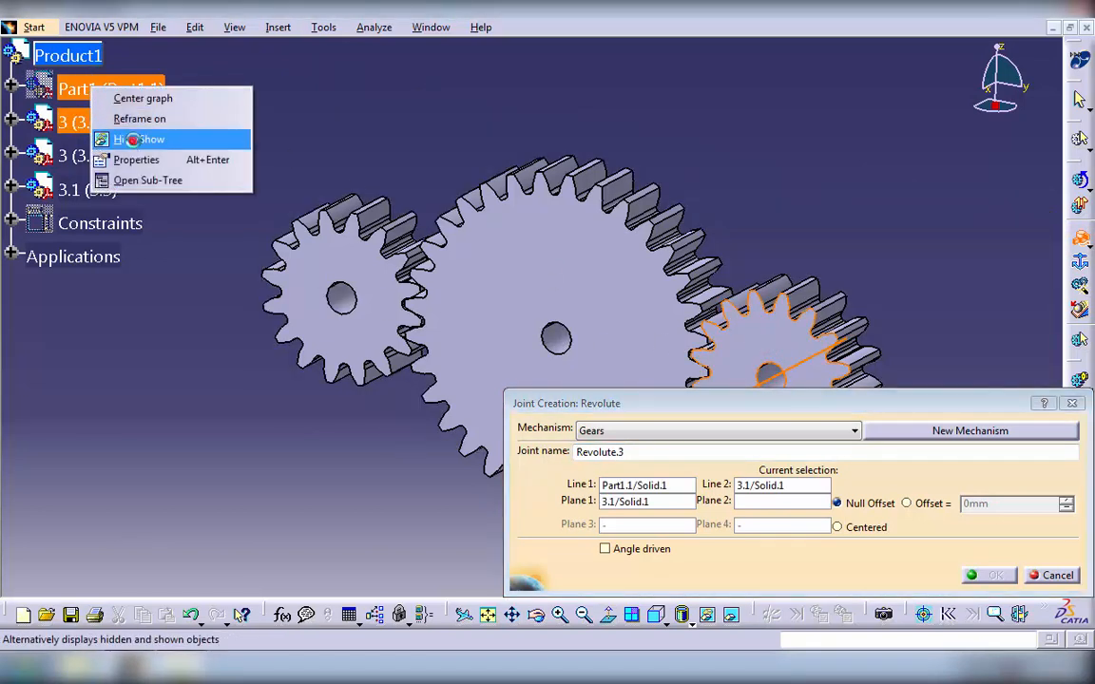
pyautogui.click(132, 141)
pyautogui.click(753, 373)
pyautogui.click(906, 503)
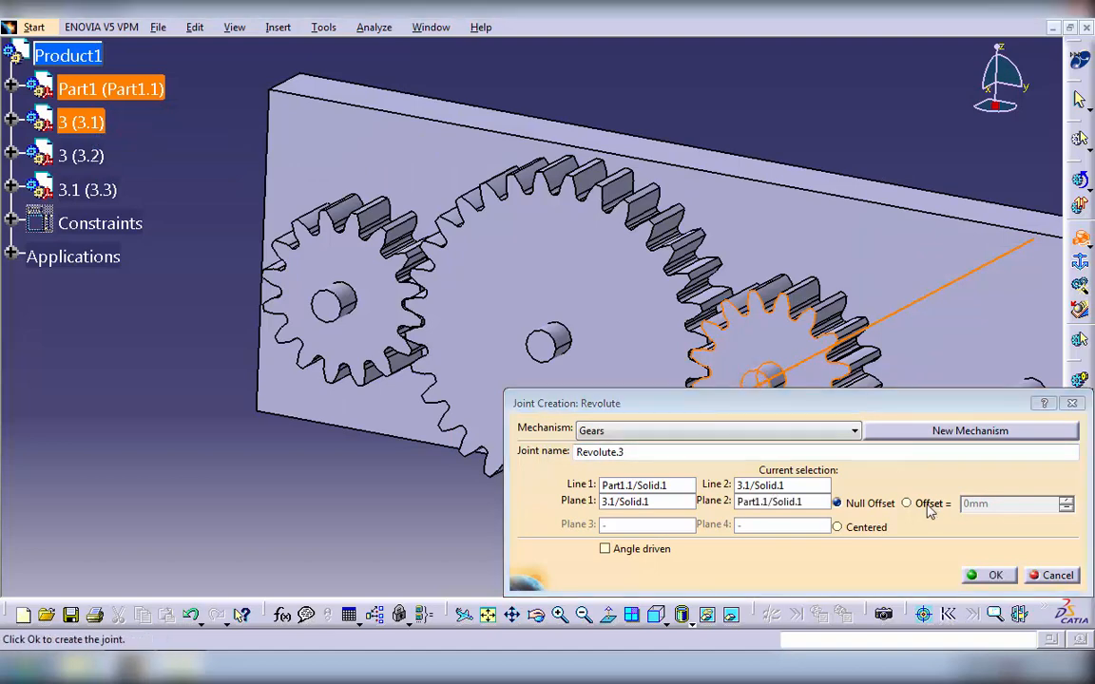
pyautogui.click(995, 575)
# - Begin a gear joint in the Gears mechanism with Revolute.1 as its first revolute joint and Revolute.2 as its second
pyautogui.moveTo(622, 547)
pyautogui.mouseDown(button='middle')
pyautogui.moveTo(578, 525)
pyautogui.moveTo(637, 533)
pyautogui.mouseUp(button='middle')
pyautogui.middleClick(637, 533)
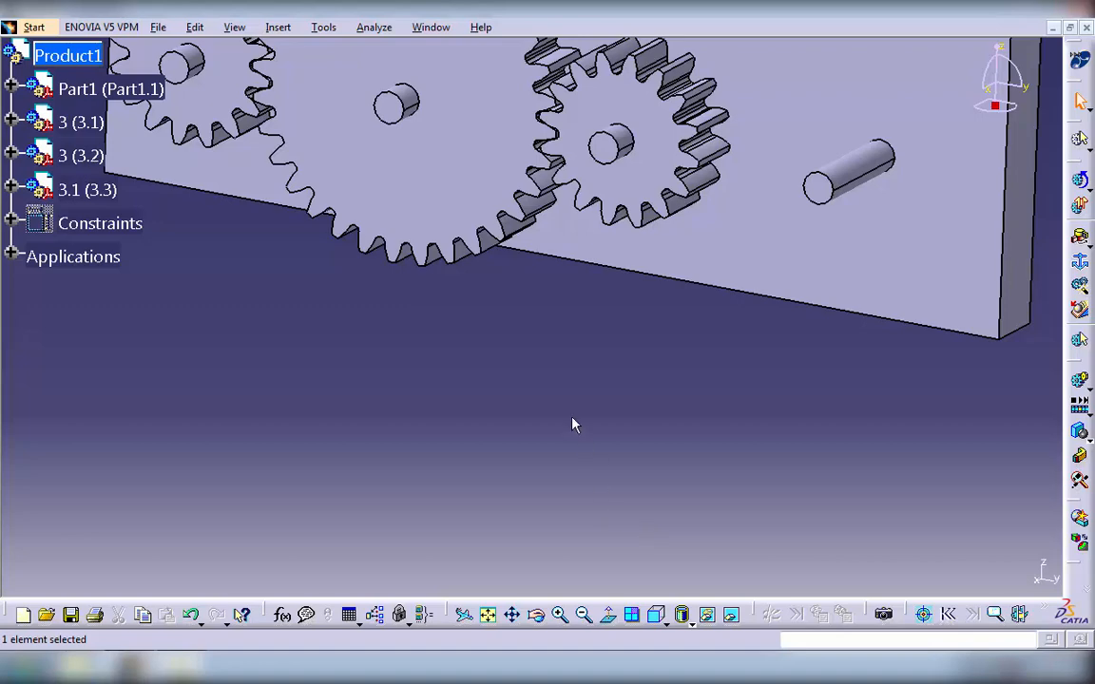
pyautogui.moveTo(573, 425); pyautogui.dragTo(978, 457, button='middle')
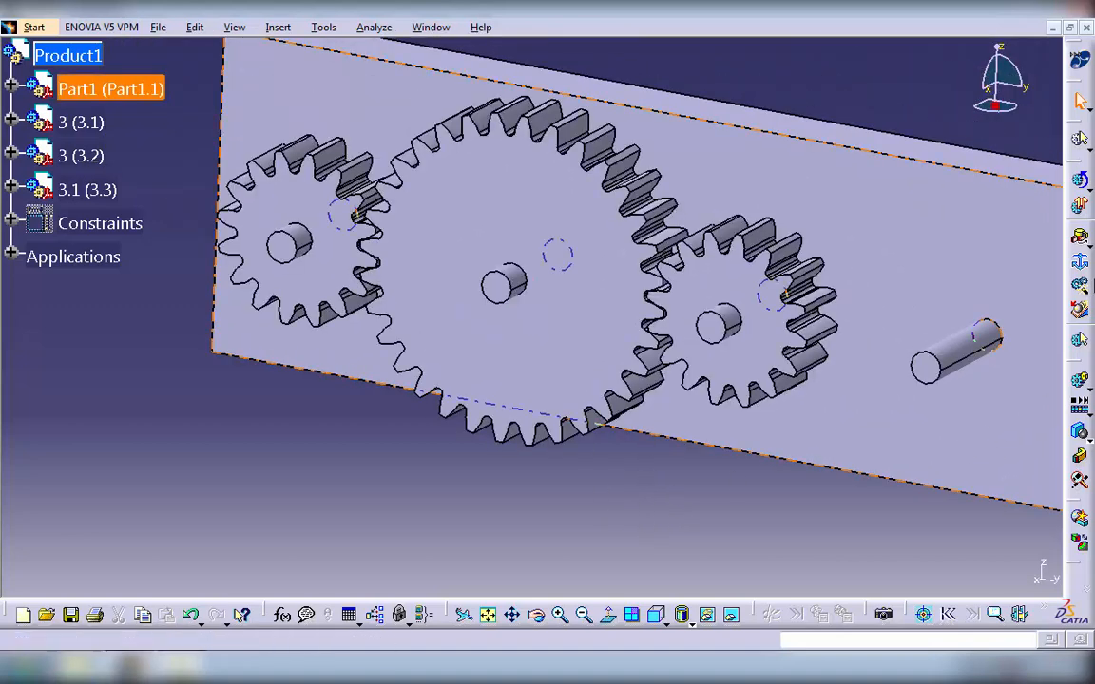
pyautogui.click(1086, 291)
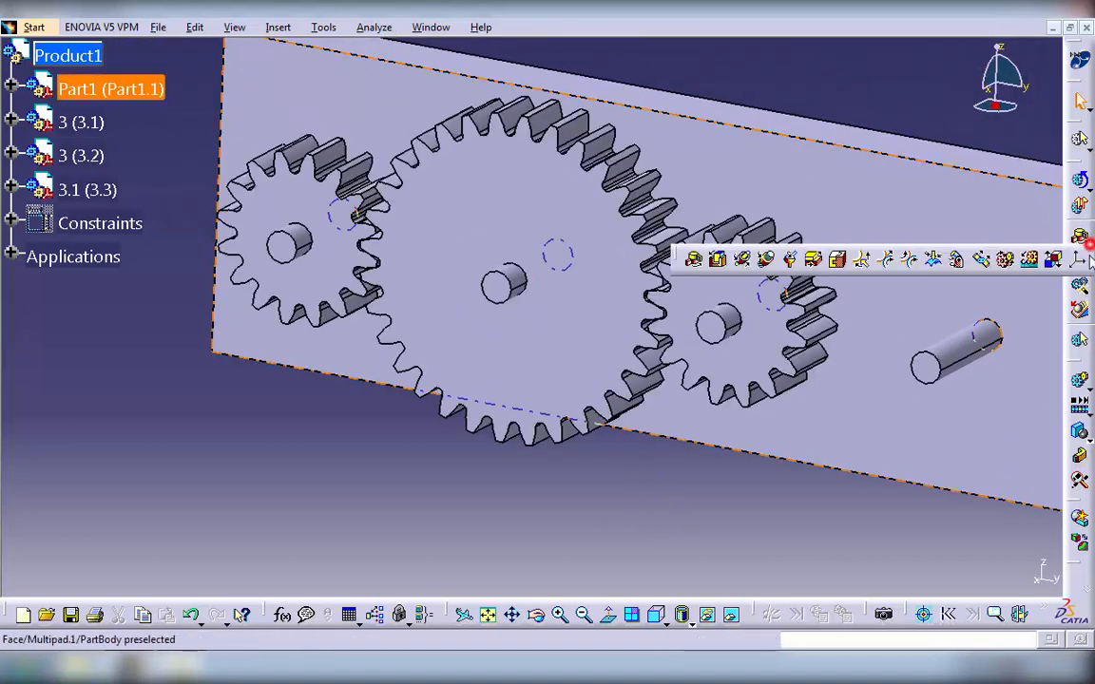
pyautogui.click(1005, 260)
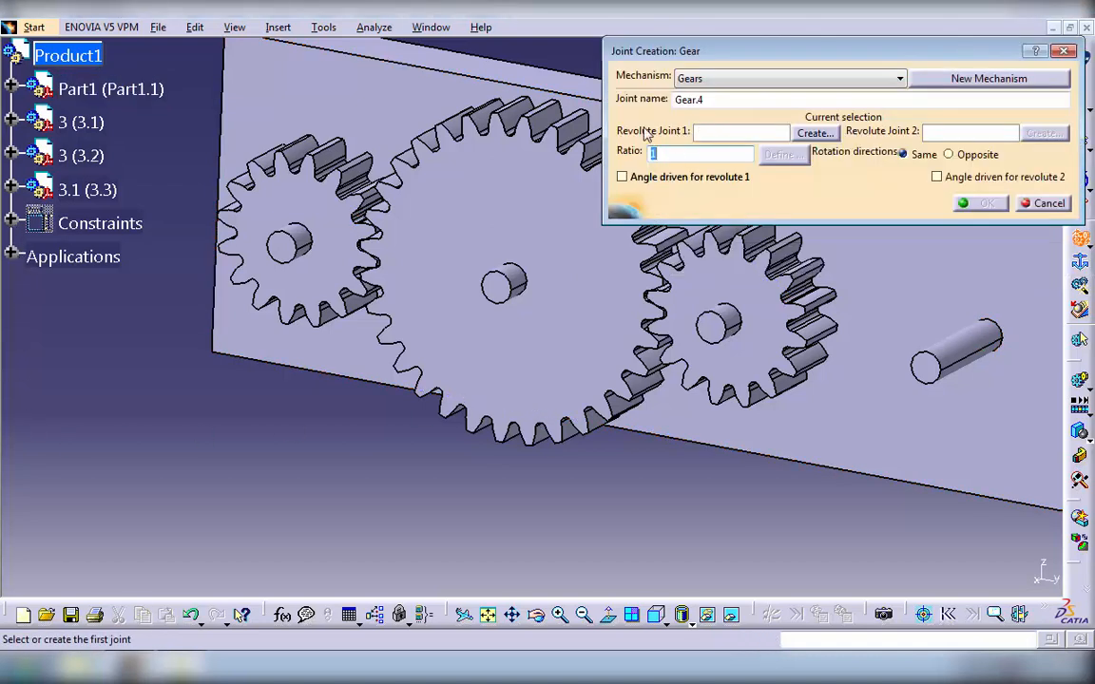
pyautogui.click(11, 257)
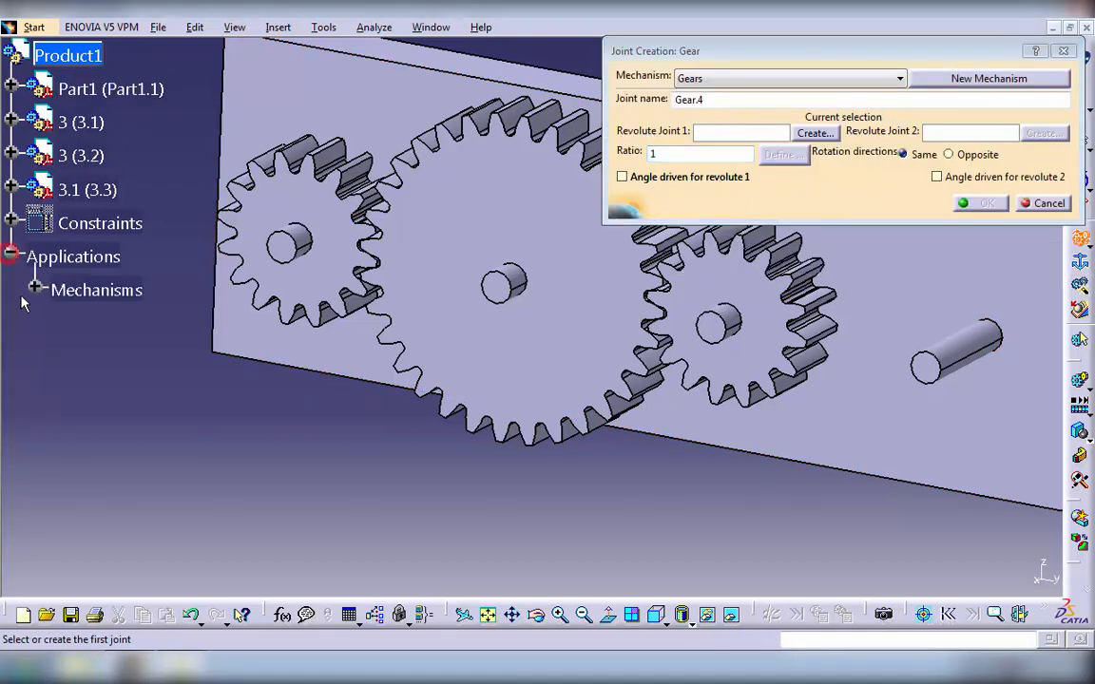
pyautogui.click(33, 289)
pyautogui.click(60, 324)
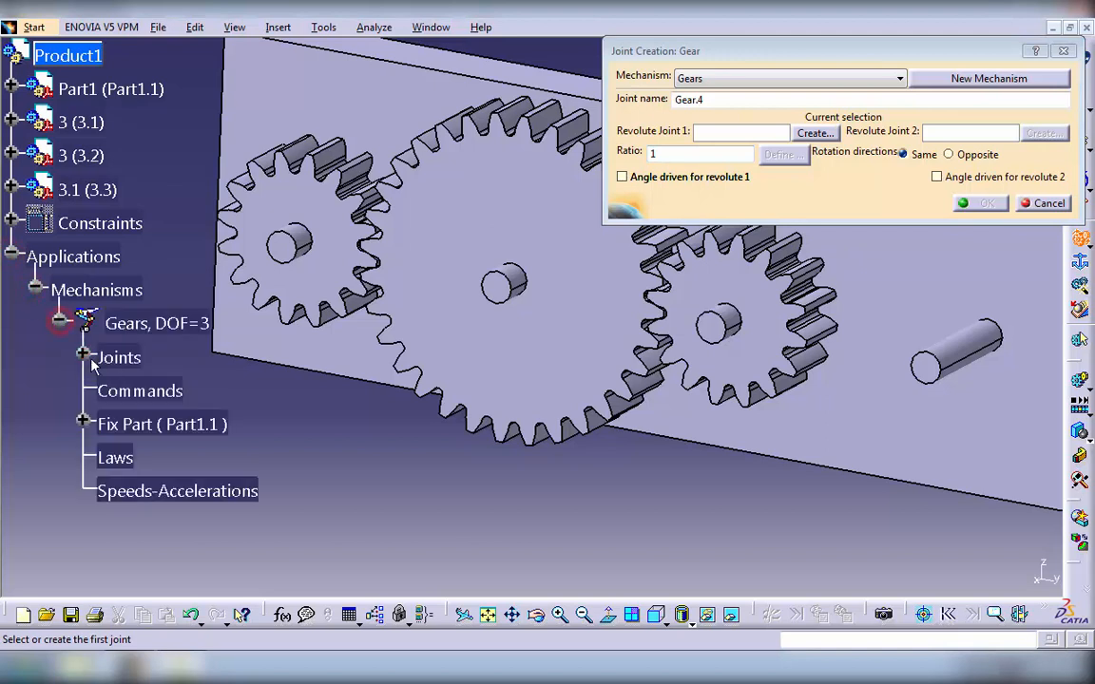
pyautogui.click(82, 356)
pyautogui.click(201, 392)
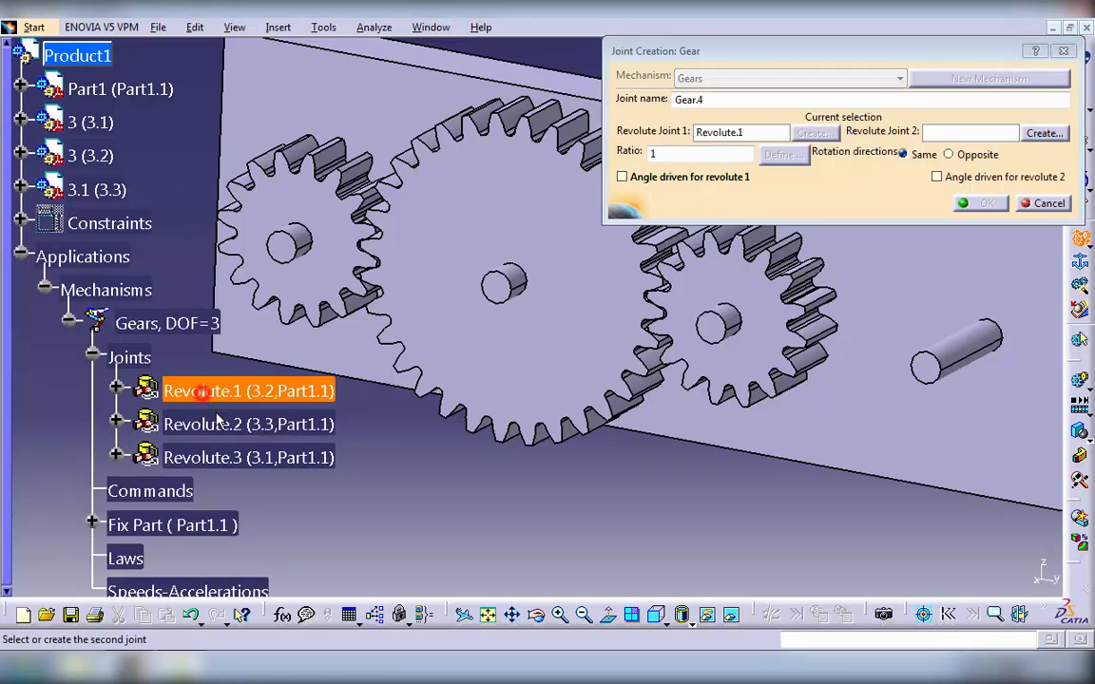
pyautogui.click(188, 422)
# - Set the gear joint to opposite rotation directions with a ratio of -0.5 and create it
pyautogui.click(967, 158)
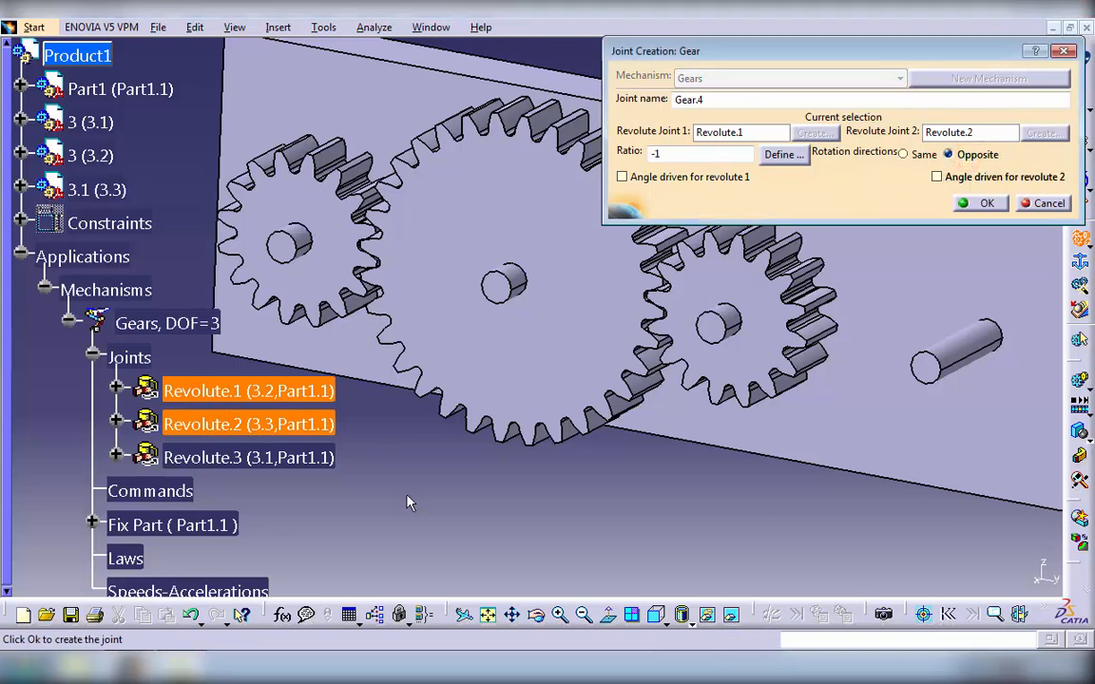
pyautogui.doubleClick(682, 153)
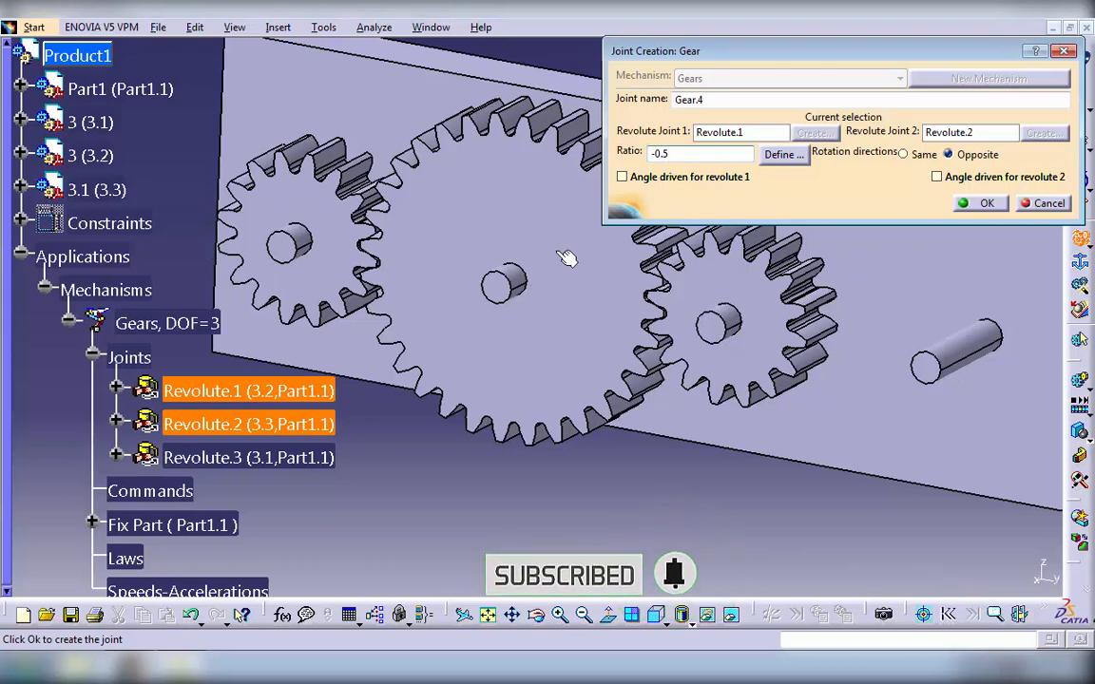
pyautogui.click(979, 203)
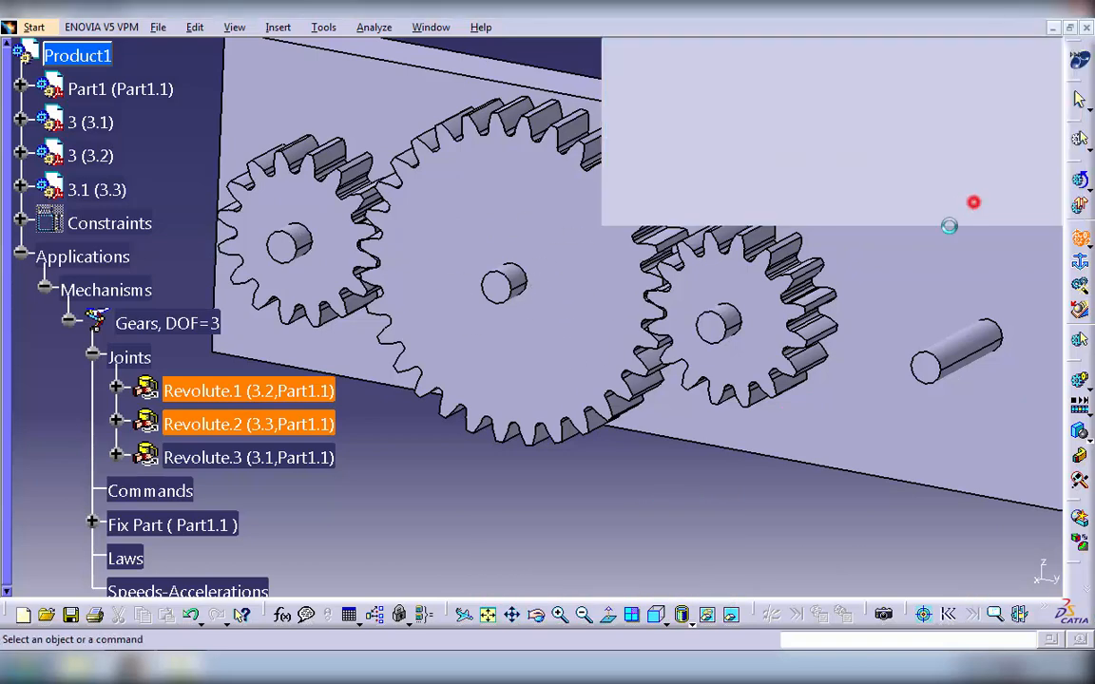
# - Begin a second gear joint and its first revolute joint, pairing the middle pin's axis with the large gear's bore axis while hiding the plate
pyautogui.moveTo(677, 492); pyautogui.dragTo(663, 512, button='middle')
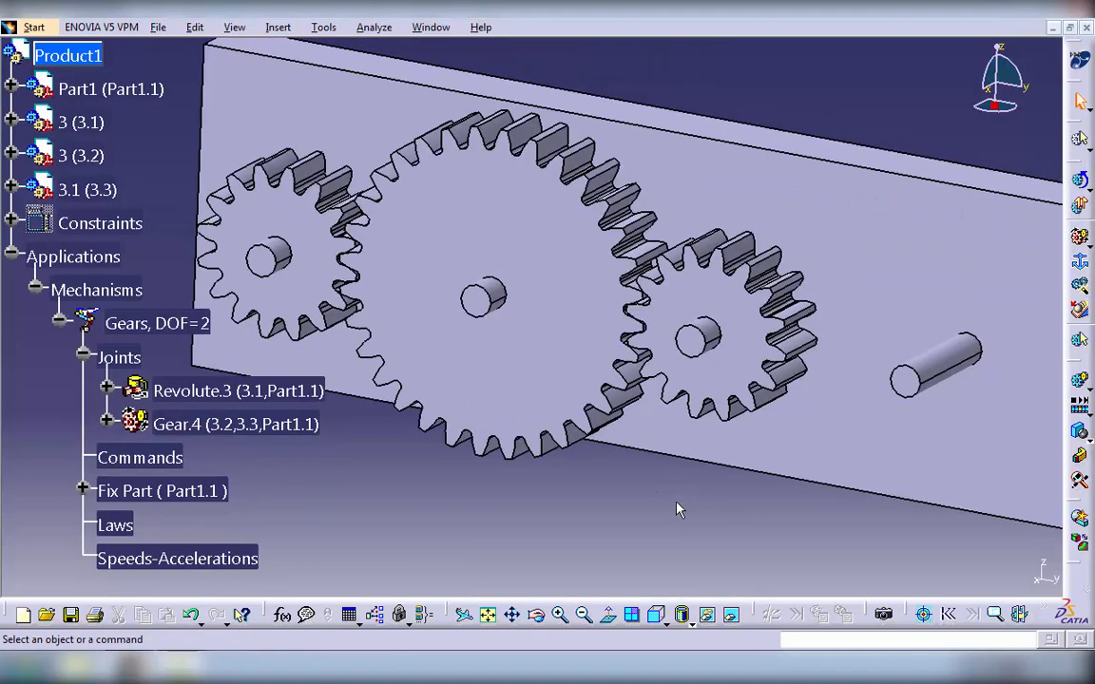
pyautogui.click(1081, 239)
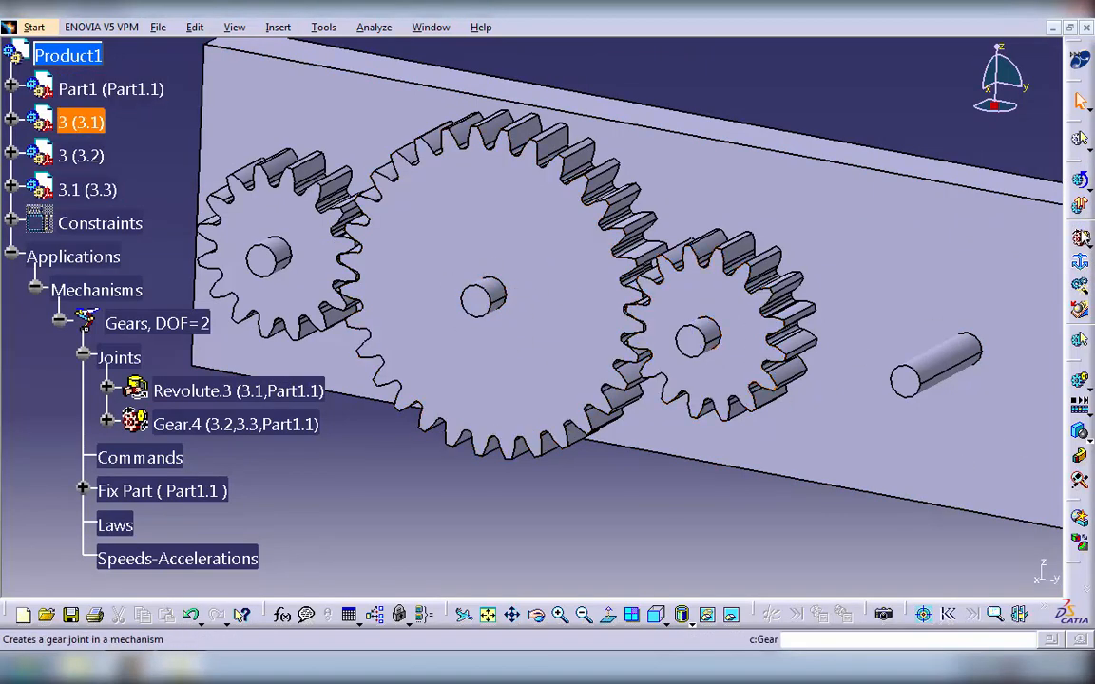
pyautogui.click(1081, 238)
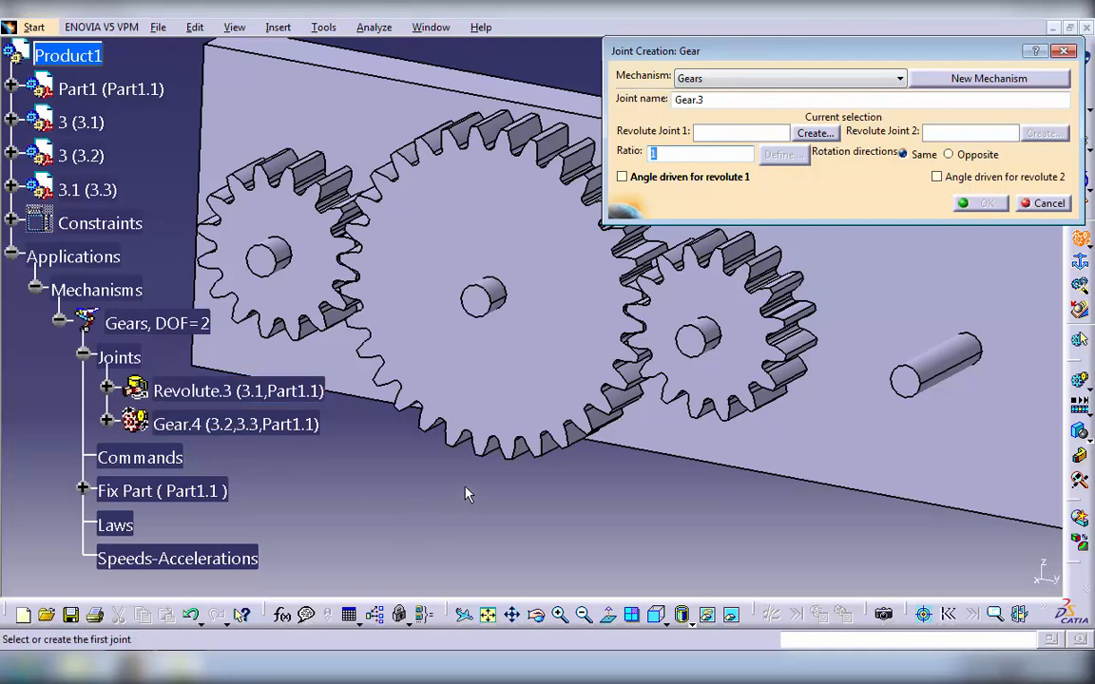
pyautogui.click(814, 132)
pyautogui.click(487, 287)
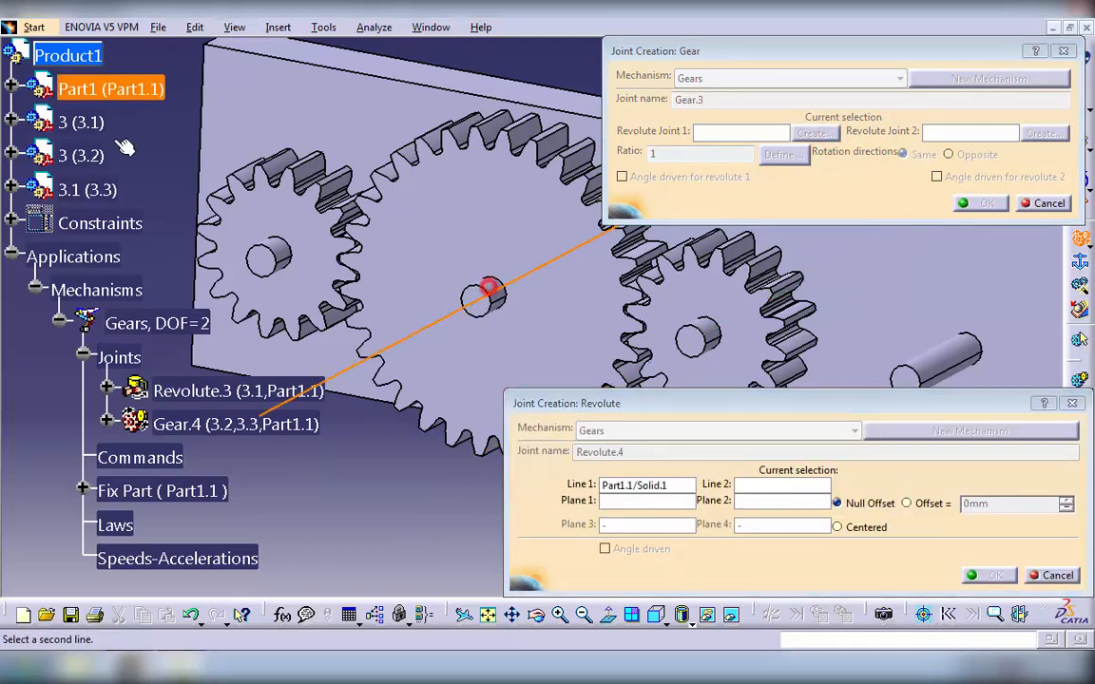
pyautogui.rightClick(94, 88)
pyautogui.click(116, 140)
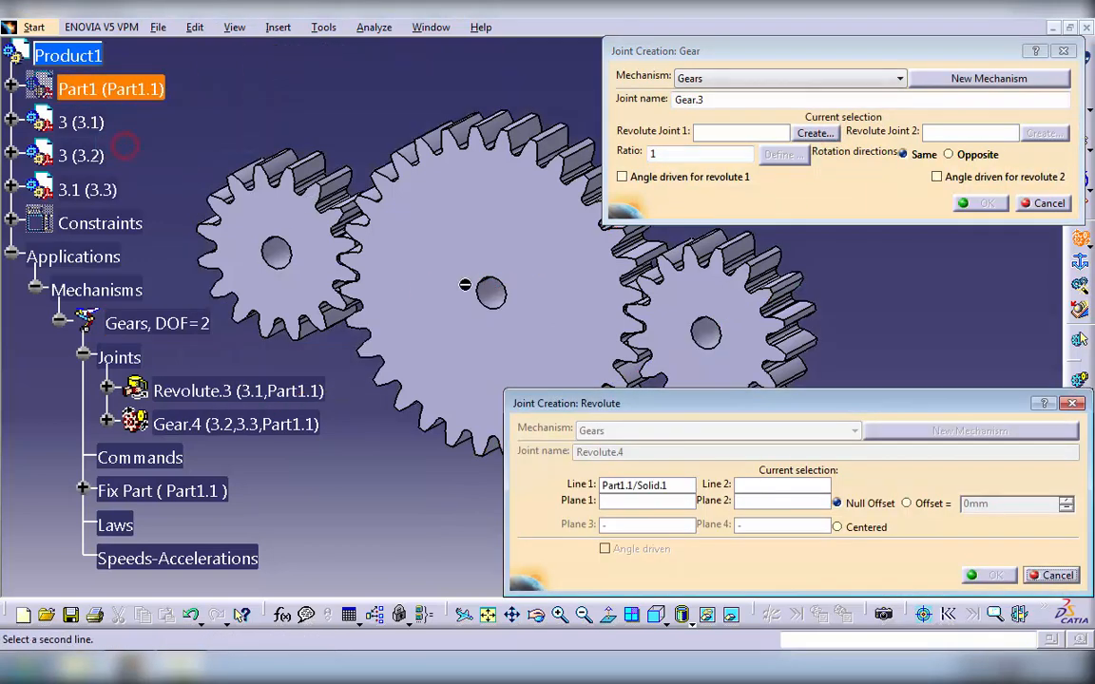
pyautogui.click(490, 293)
# - Pair the large gear's front face with the middle pin's end face, showing the plate again, and create the revolute joint
pyautogui.click(508, 237)
pyautogui.rightClick(81, 87)
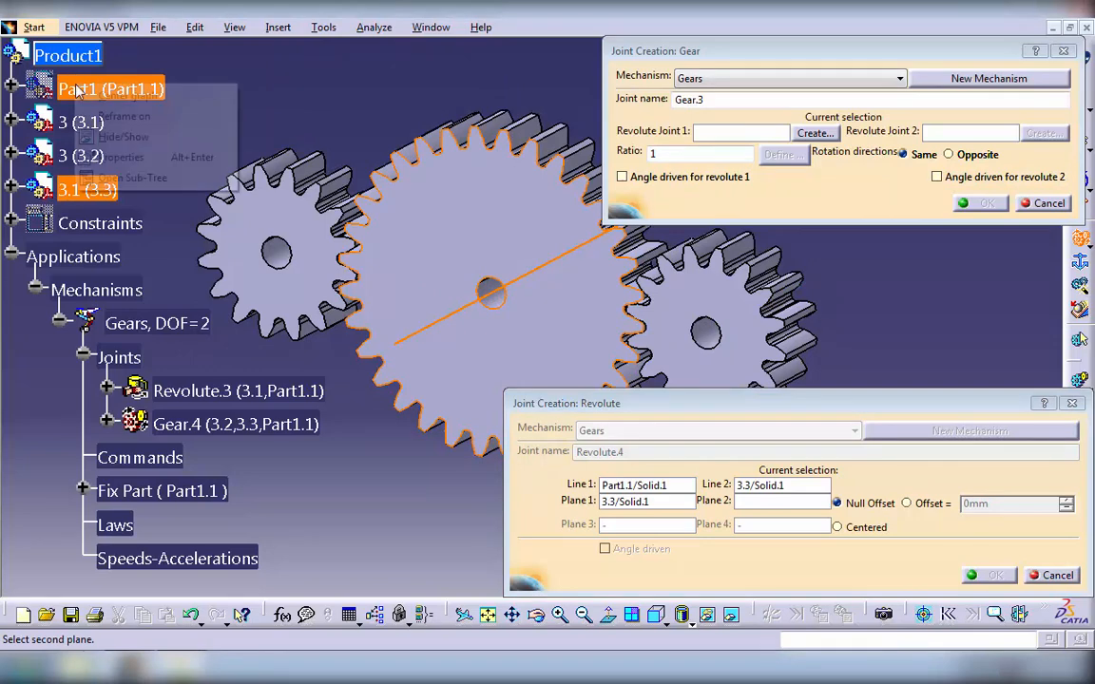
pyautogui.click(126, 137)
pyautogui.click(481, 294)
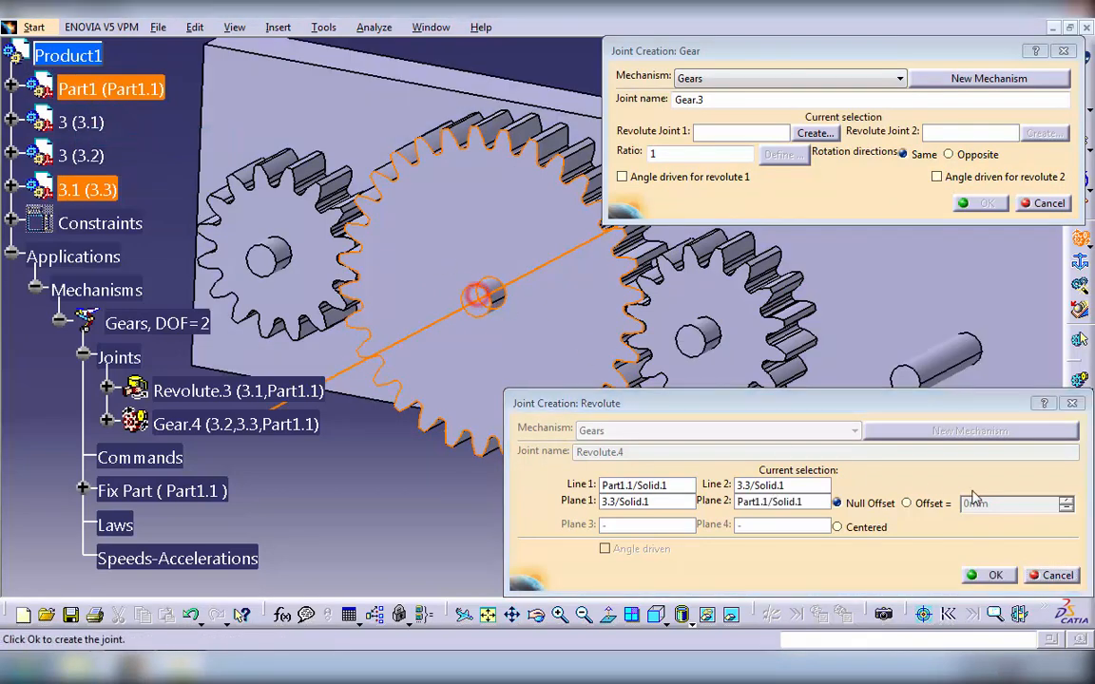
pyautogui.click(988, 575)
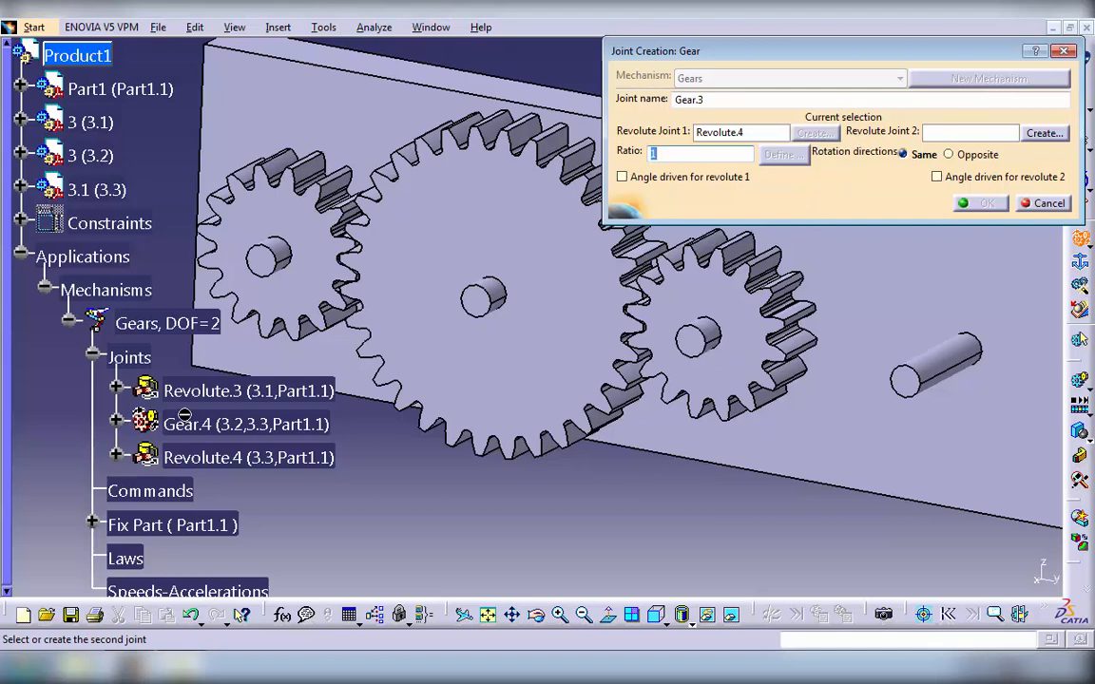
# - Use Revolute.3 as the gear joint's second joint, set opposite rotation directions with a ratio of -2, and create it
pyautogui.click(187, 391)
pyautogui.click(948, 154)
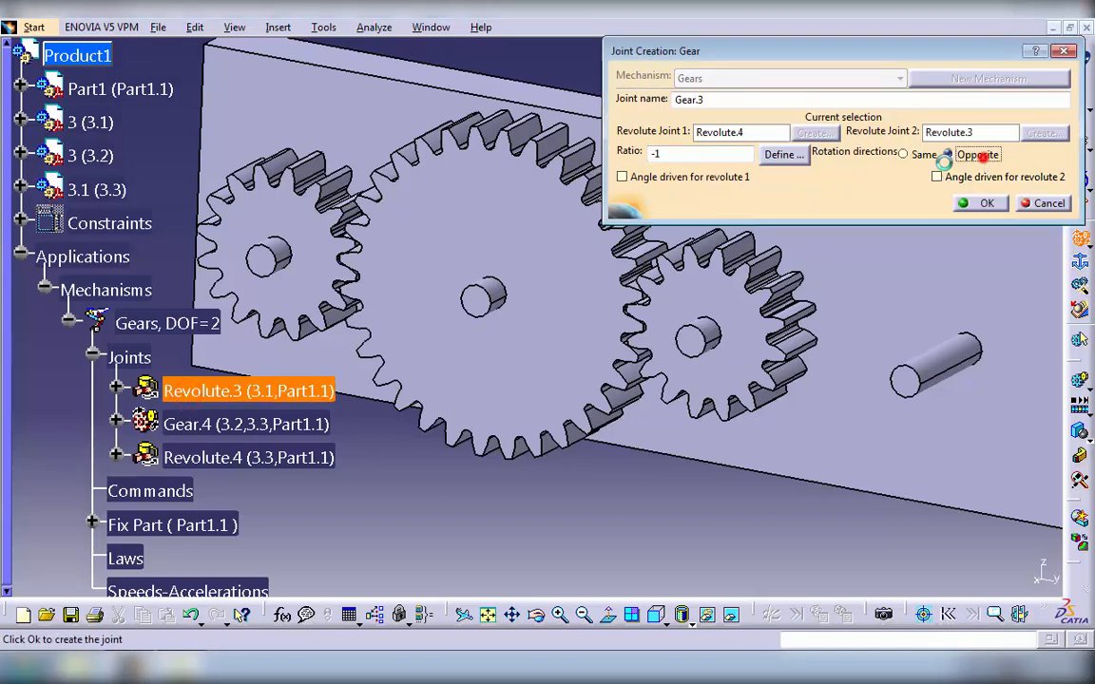
pyautogui.doubleClick(663, 153)
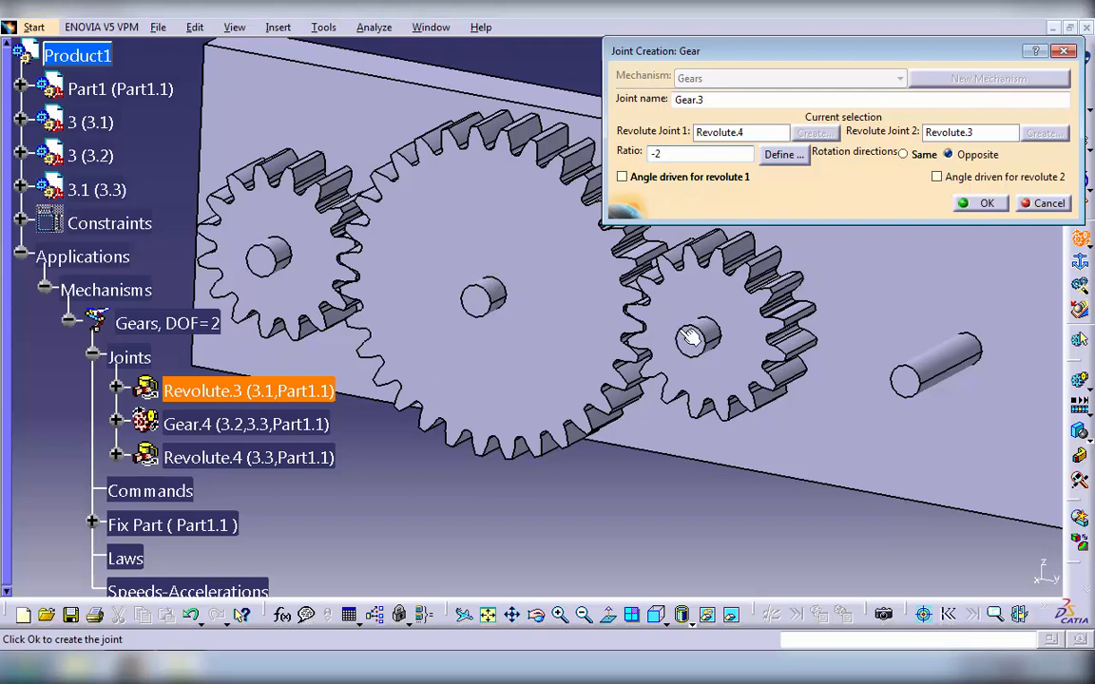
pyautogui.click(984, 204)
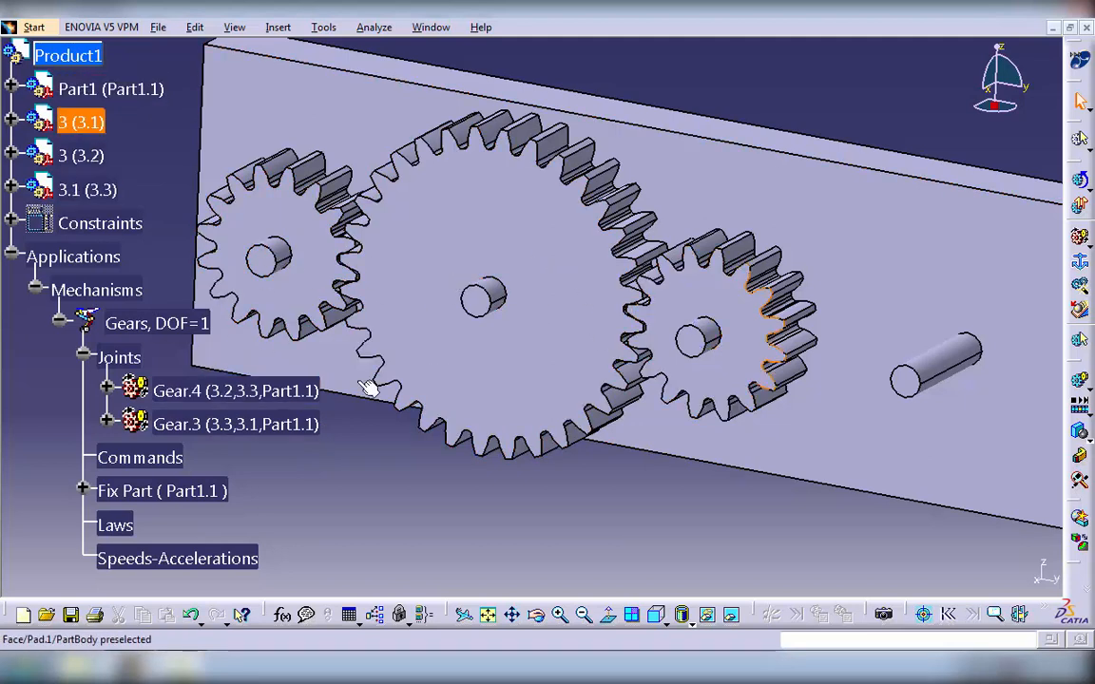
# - Make gear joint Gear.4 angle driven for revolute 1 and accept the change
pyautogui.doubleClick(174, 391)
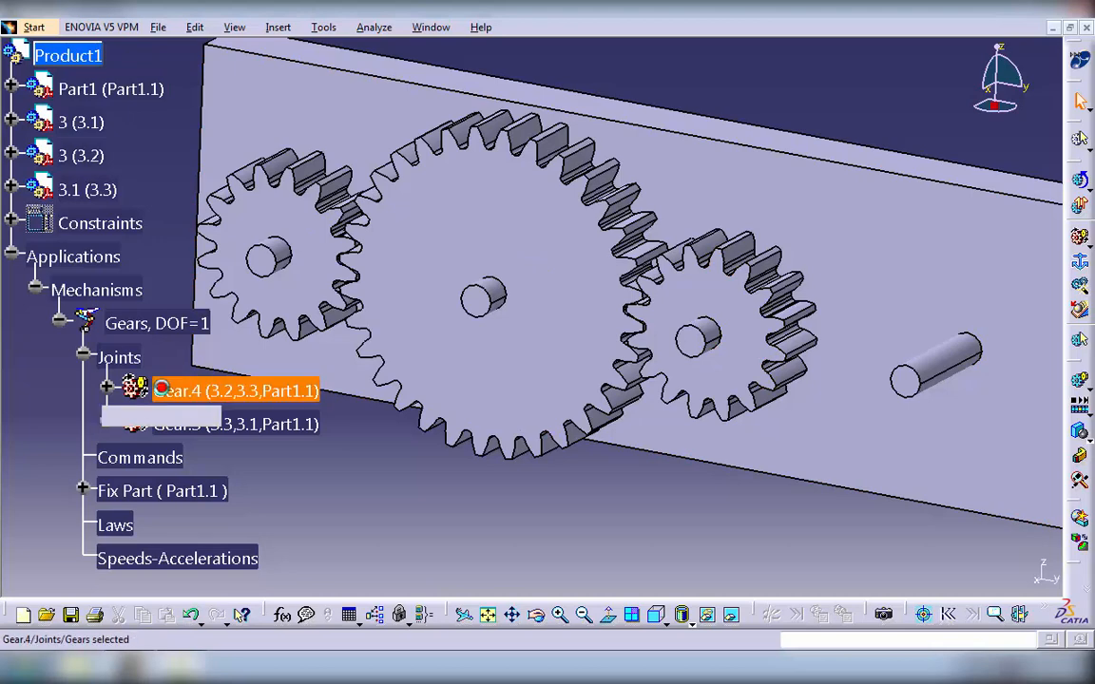
pyautogui.click(650, 435)
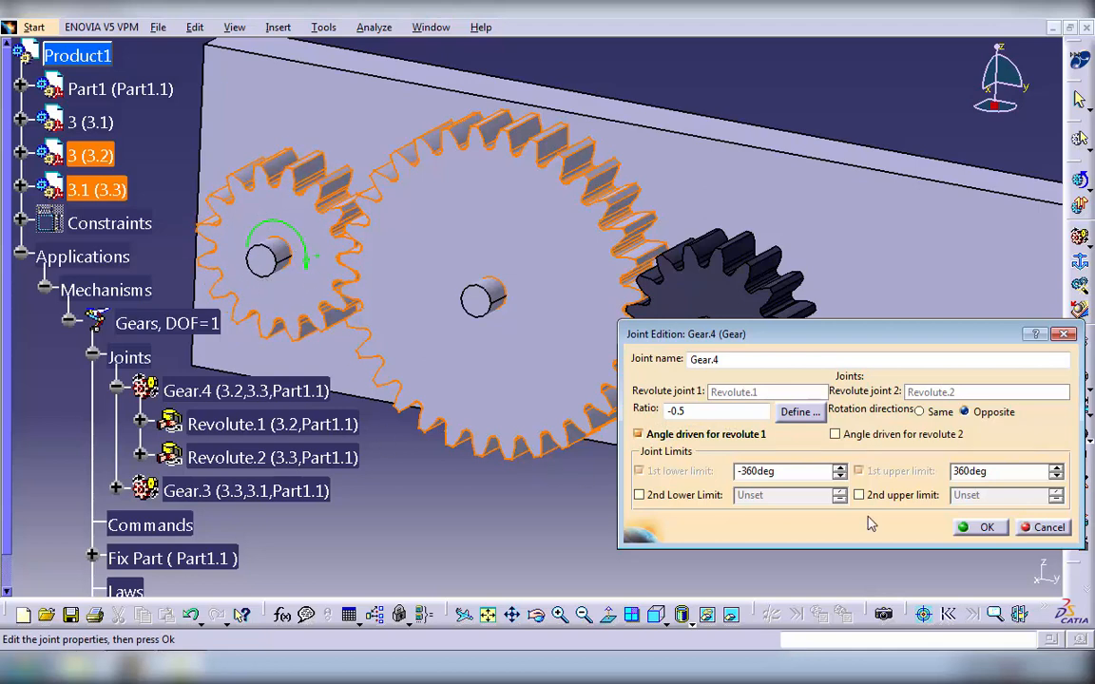
pyautogui.click(985, 528)
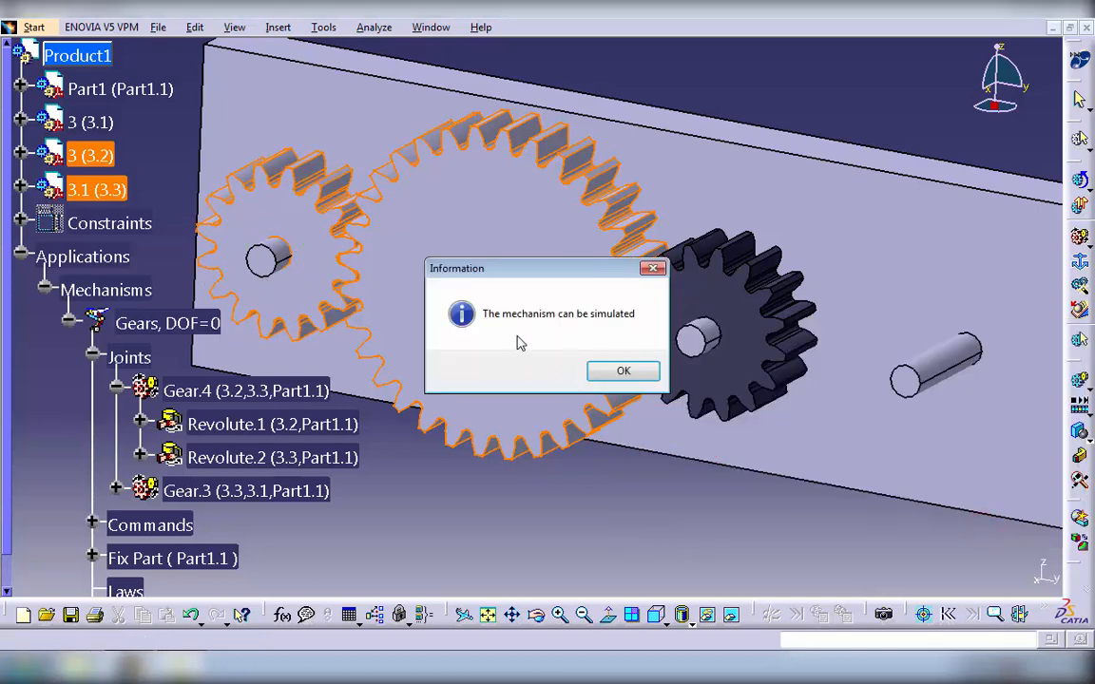
pyautogui.moveTo(510, 281); pyautogui.dragTo(513, 247)
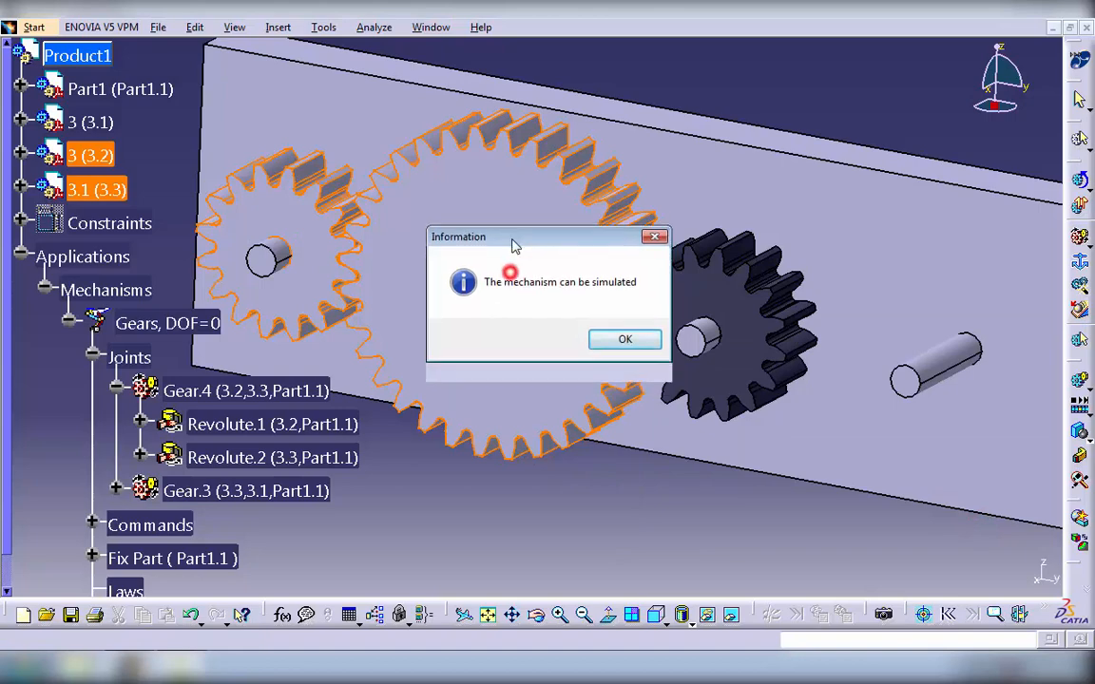
pyautogui.click(625, 338)
# - Collapse the Applications branch of the tree and hide the plate Part1 (Part1.1)
pyautogui.click(20, 255)
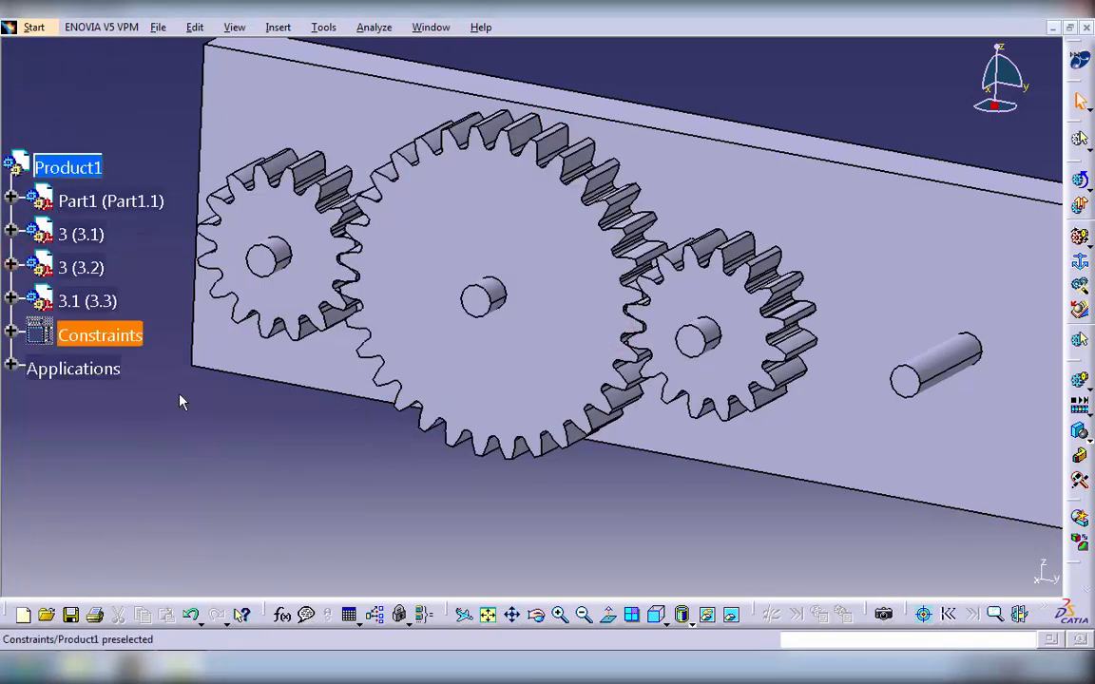
pyautogui.click(88, 196)
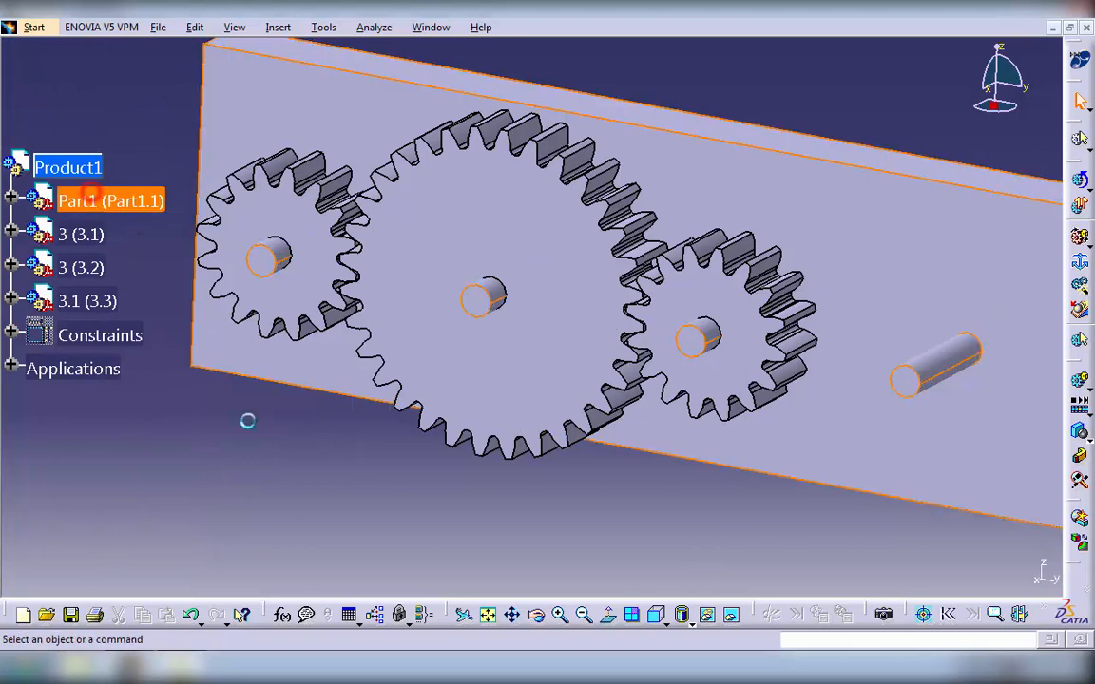
pyautogui.click(706, 615)
pyautogui.moveTo(750, 488); pyautogui.dragTo(805, 388, button='middle')
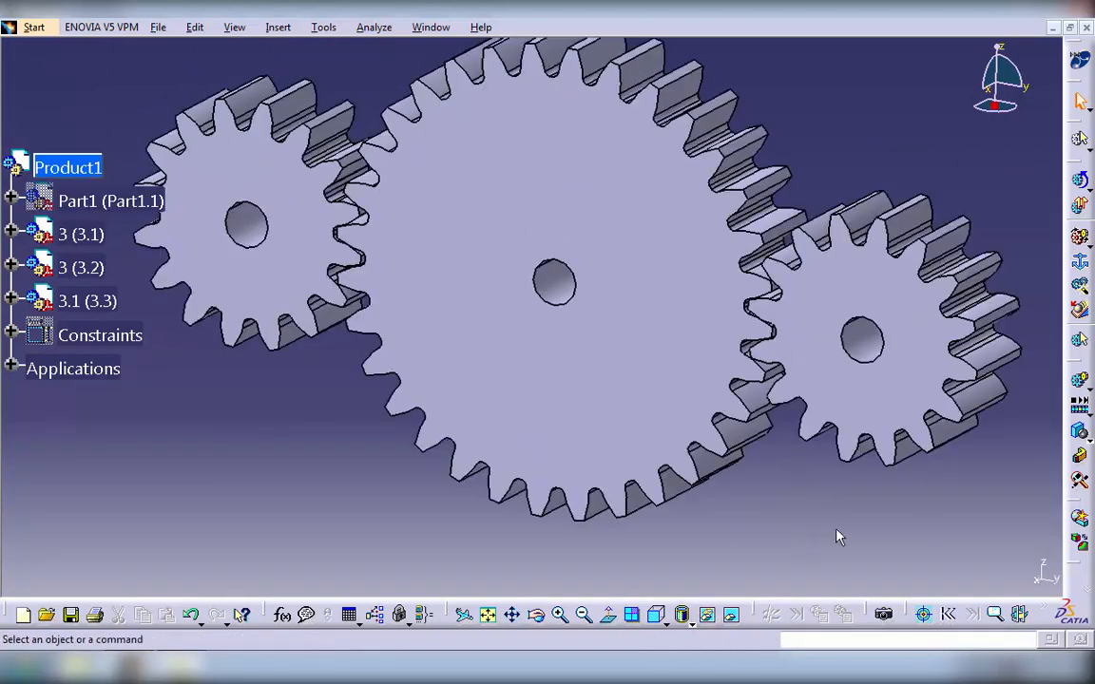
# - Simulate the Gears mechanism on request with Command.1 set to 360, reset it to its initial position, and close the simulation
pyautogui.click(1080, 207)
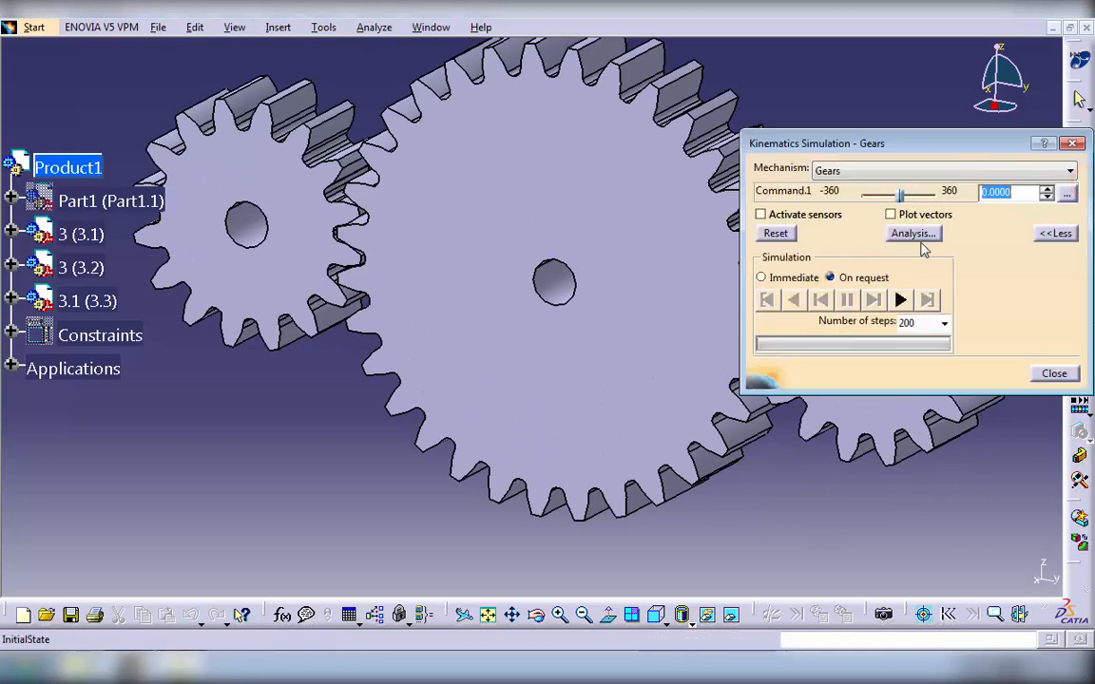
pyautogui.moveTo(947, 155); pyautogui.dragTo(922, 489)
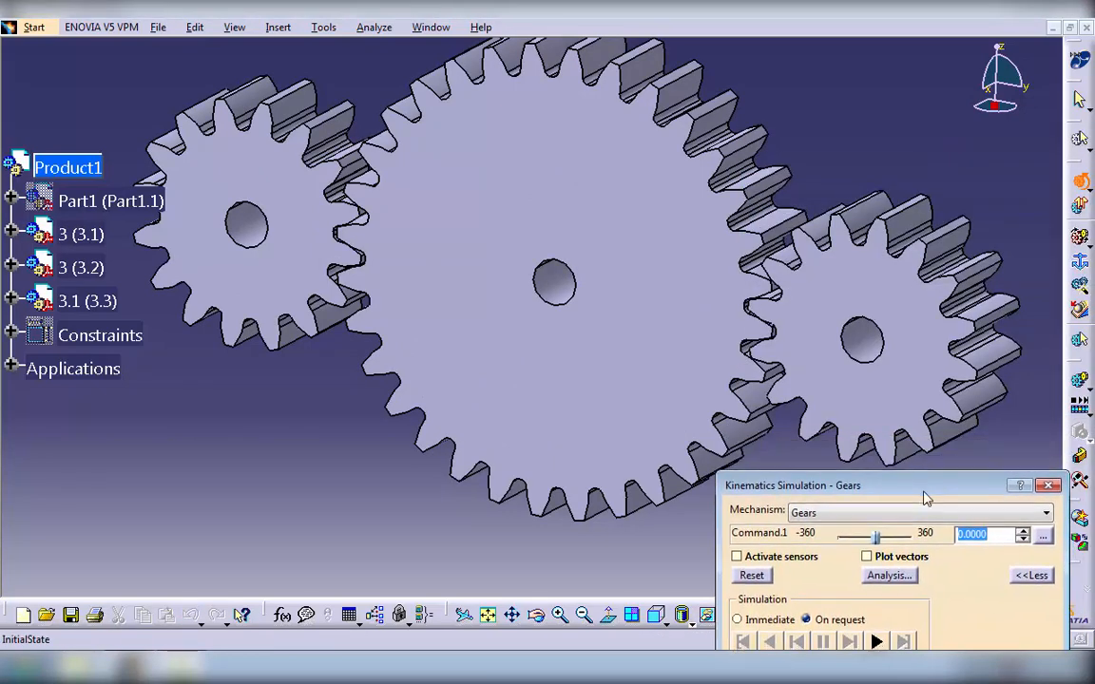
pyautogui.click(875, 642)
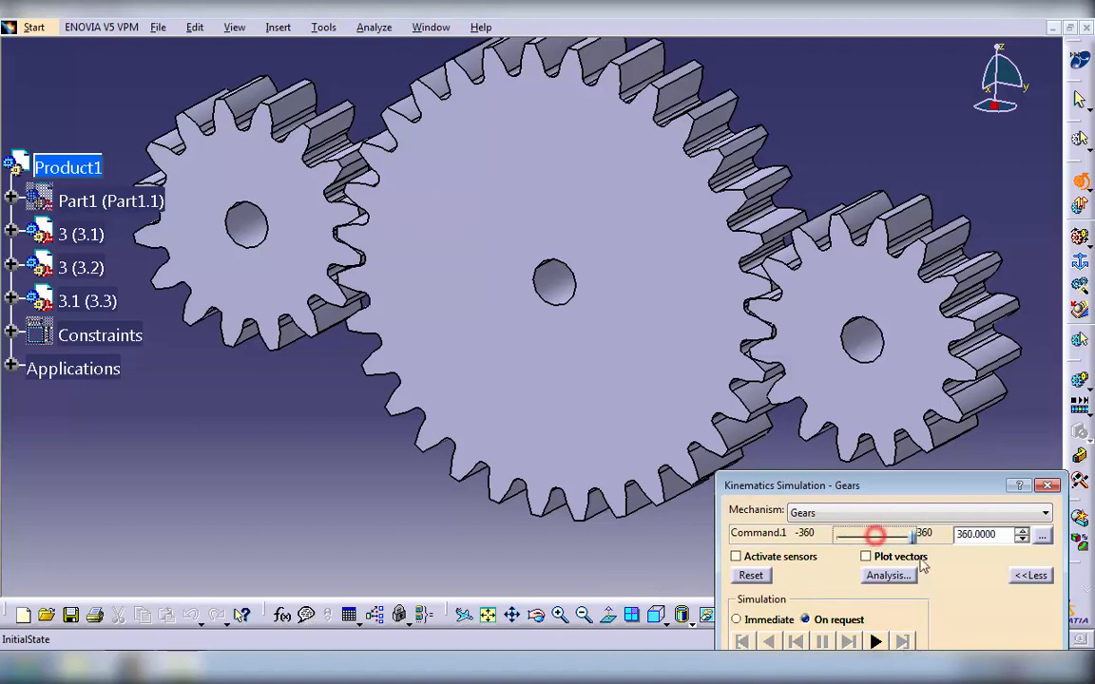
pyautogui.click(750, 575)
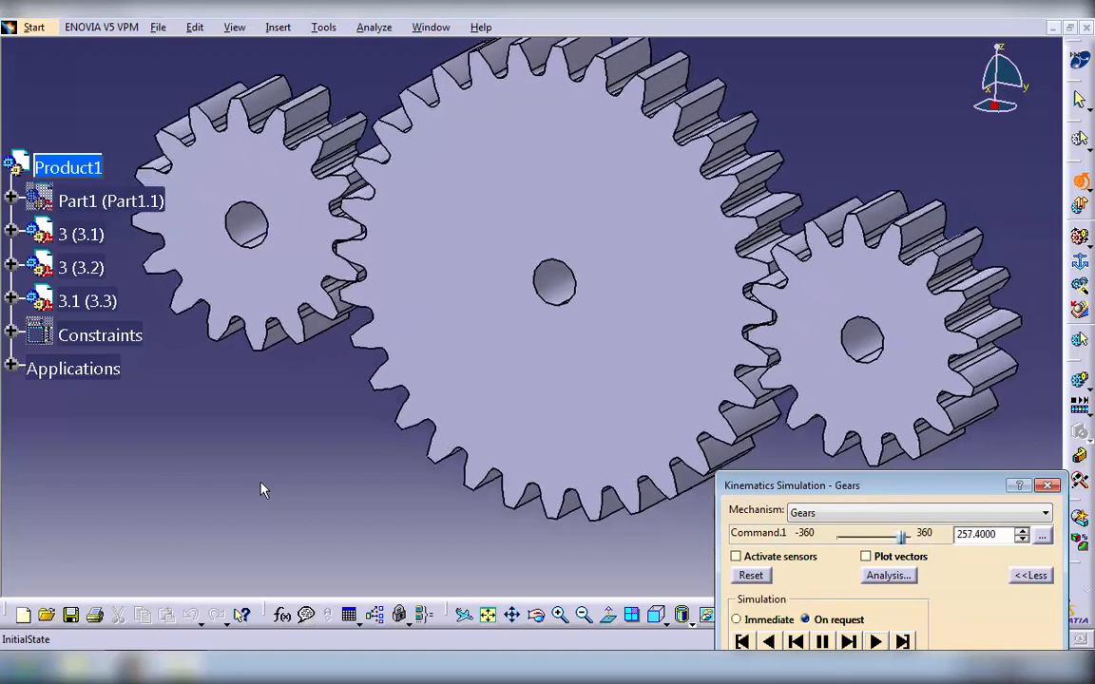
pyautogui.moveTo(950, 486); pyautogui.dragTo(955, 216)
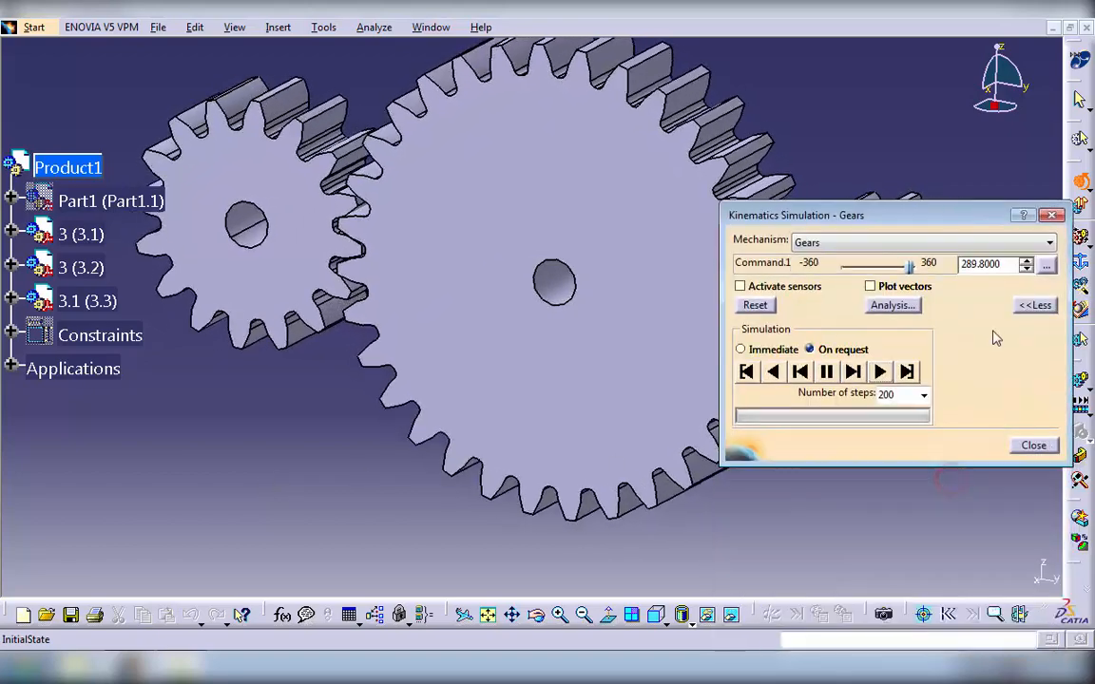
pyautogui.click(754, 305)
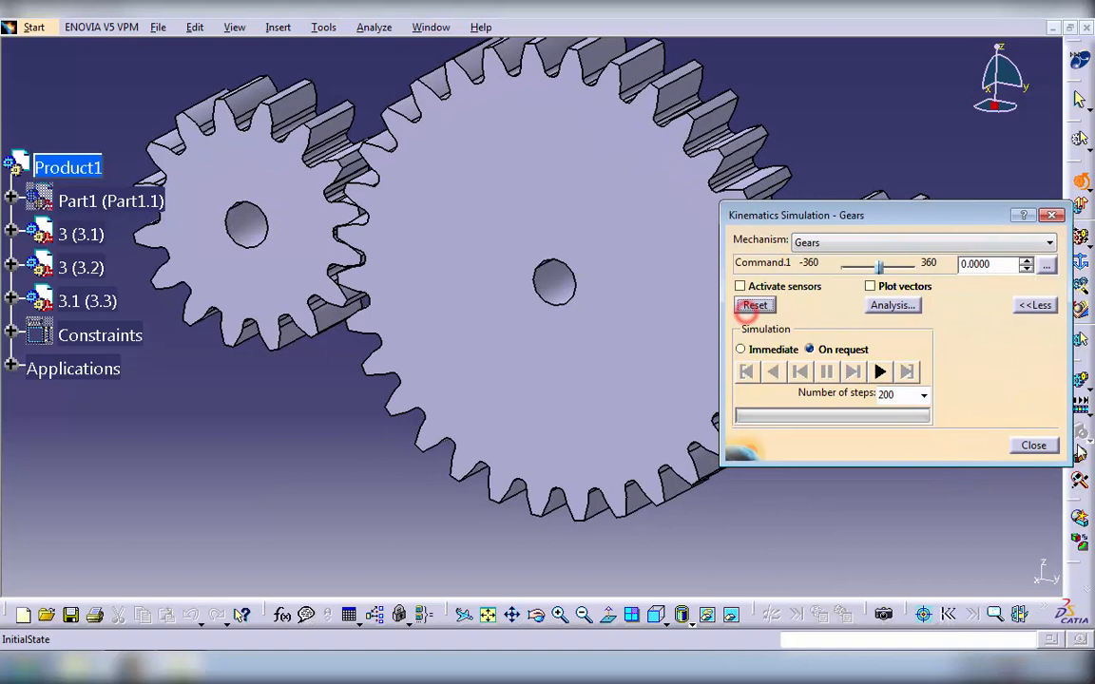
pyautogui.click(1032, 445)
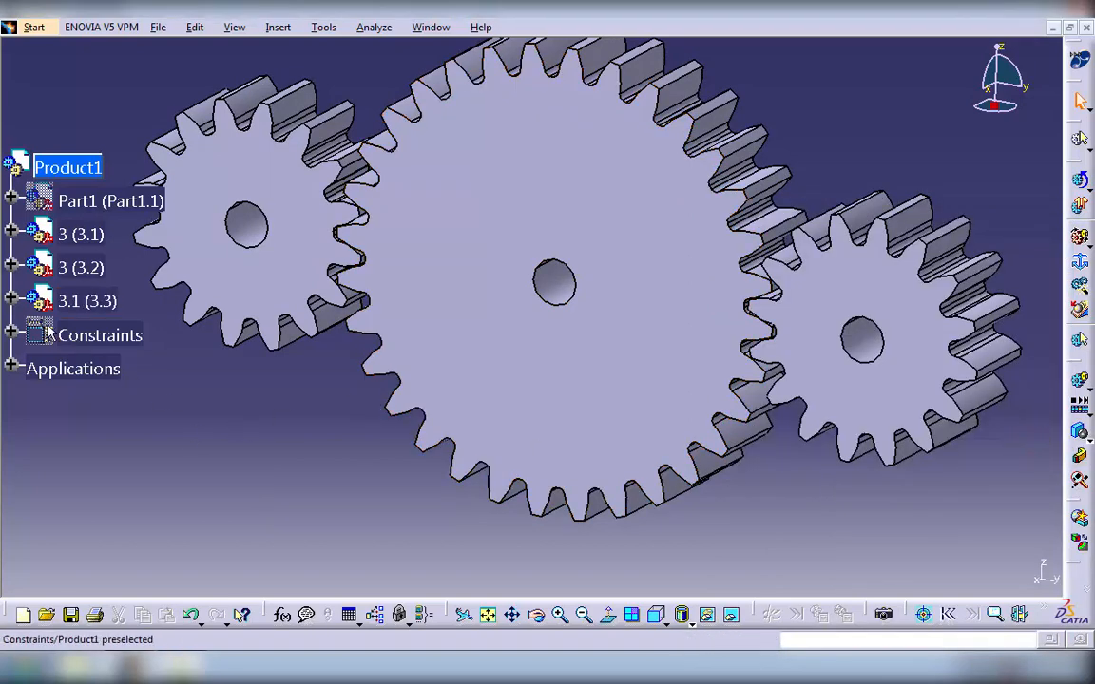
# - Delete the Gears mechanism together with all its children
pyautogui.click(10, 367)
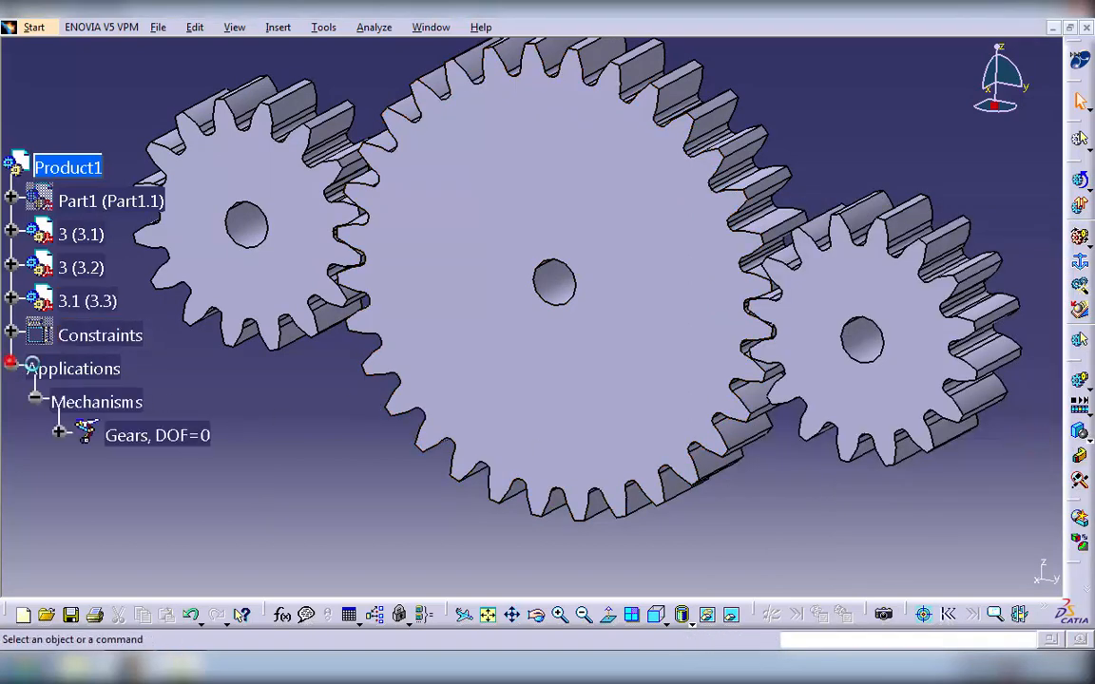
pyautogui.rightClick(133, 434)
pyautogui.click(182, 392)
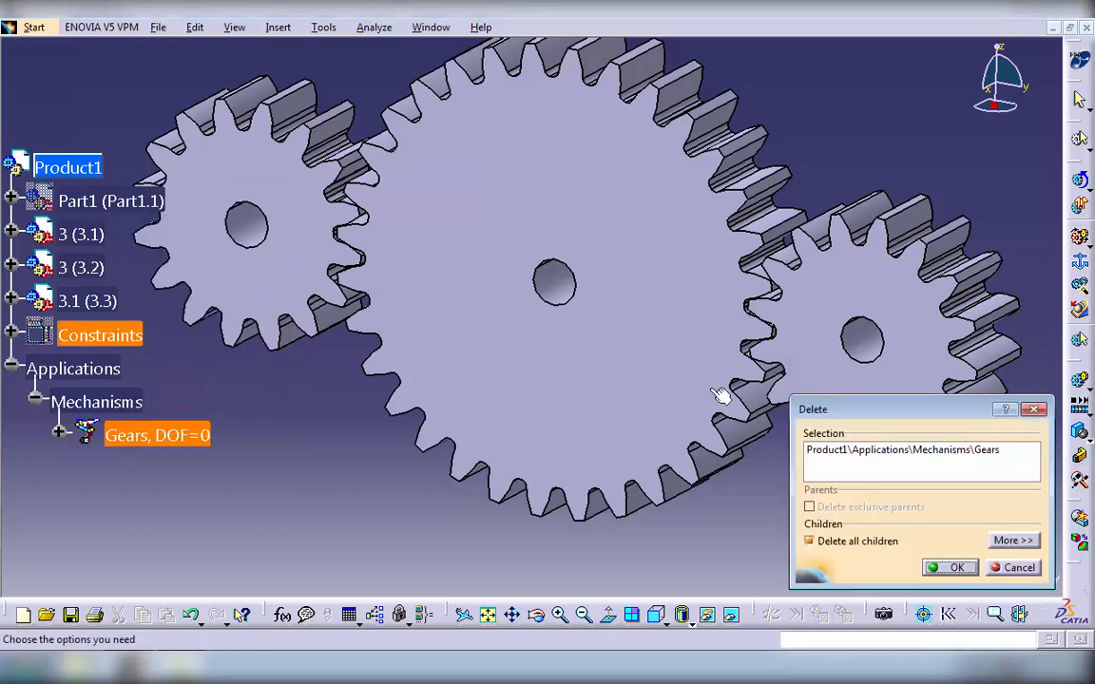
pyautogui.click(955, 567)
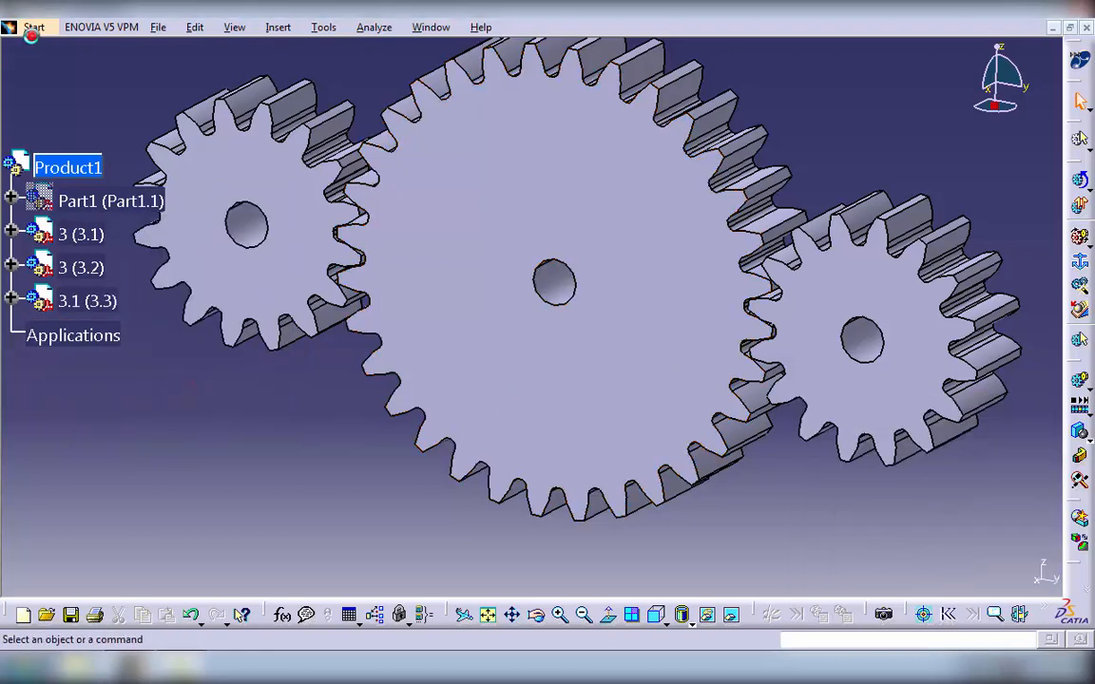
# - Switch to the Assembly Design workbench and show the plate again
pyautogui.click(34, 27)
pyautogui.moveTo(83, 69)
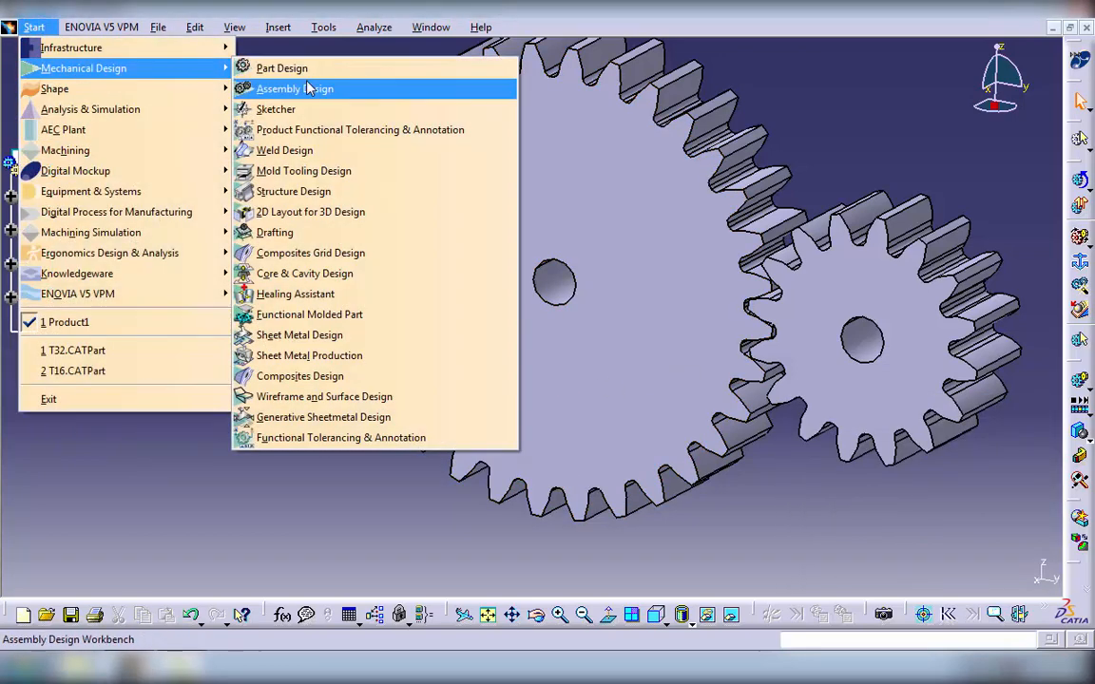
pyautogui.click(306, 83)
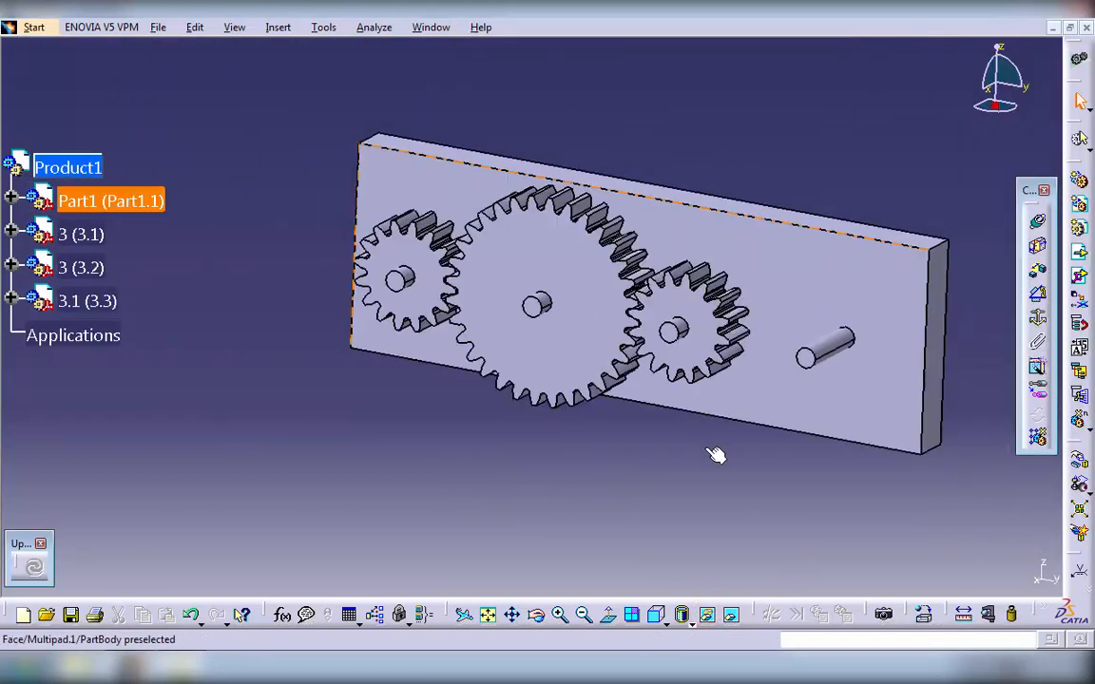
pyautogui.moveTo(715, 455); pyautogui.dragTo(618, 442, button='middle')
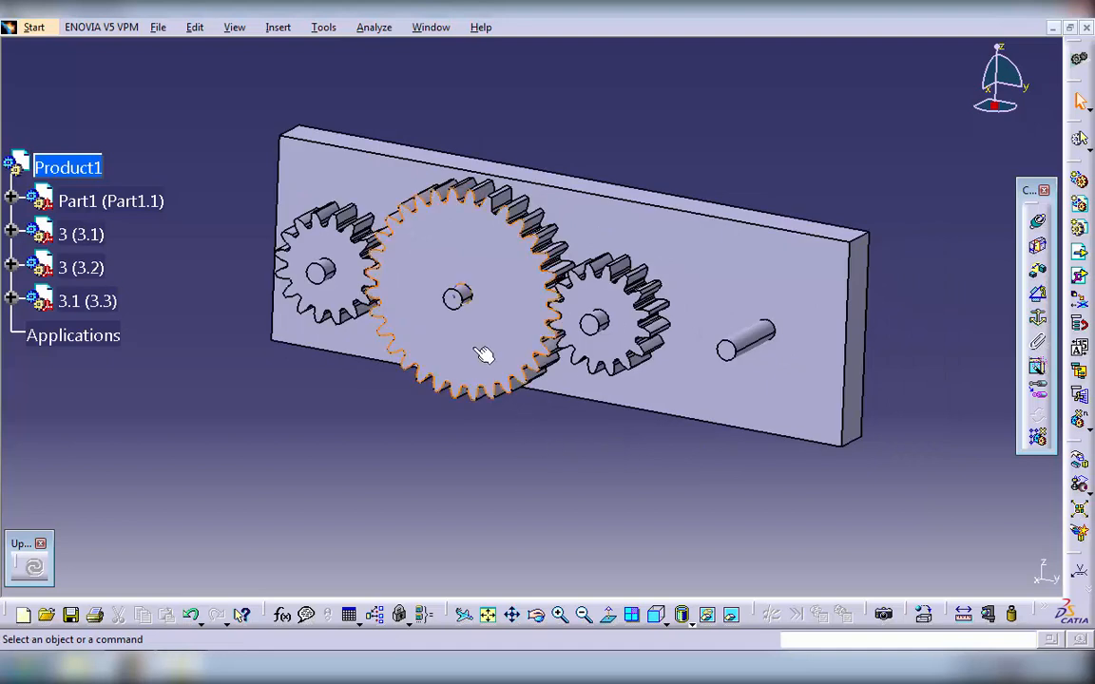
# - Duplicate the large gear 3.1 (3.3) and move one instance upward along the Z axis, clear of the gear train
pyautogui.click(471, 345)
pyautogui.click(1081, 428)
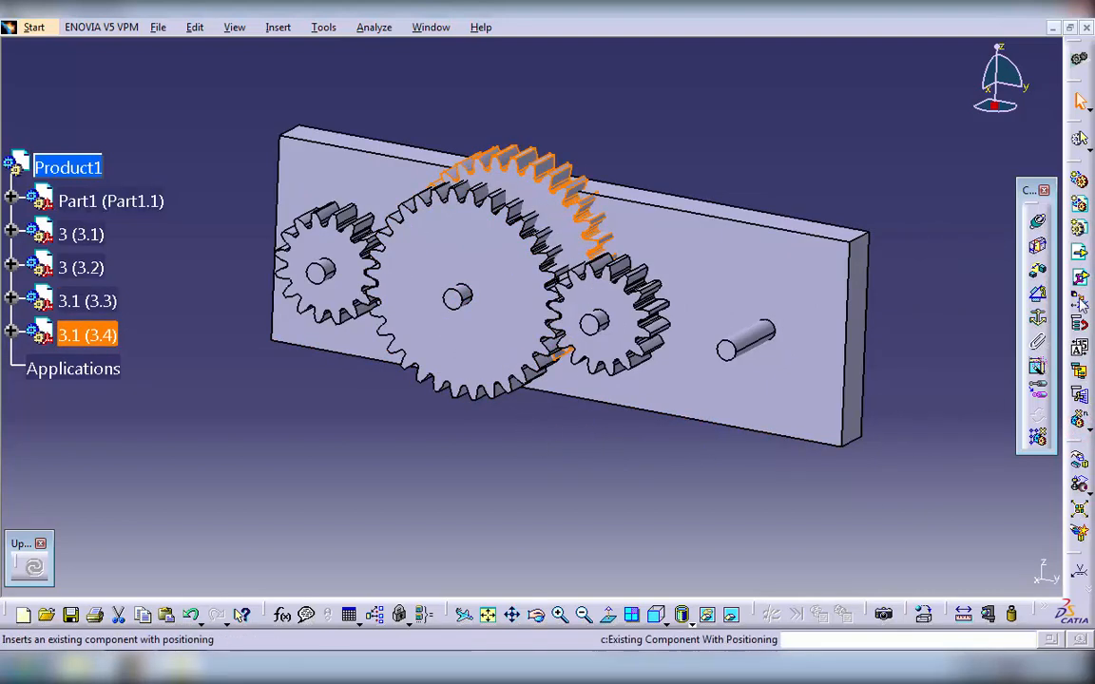
pyautogui.click(1078, 461)
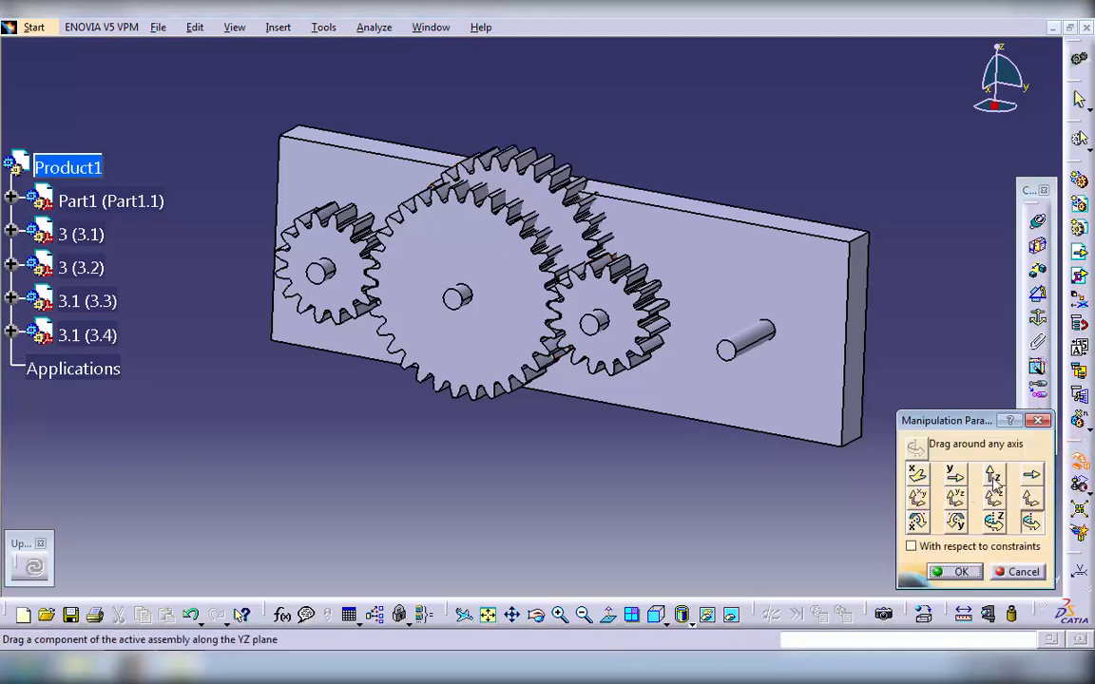
pyautogui.click(993, 473)
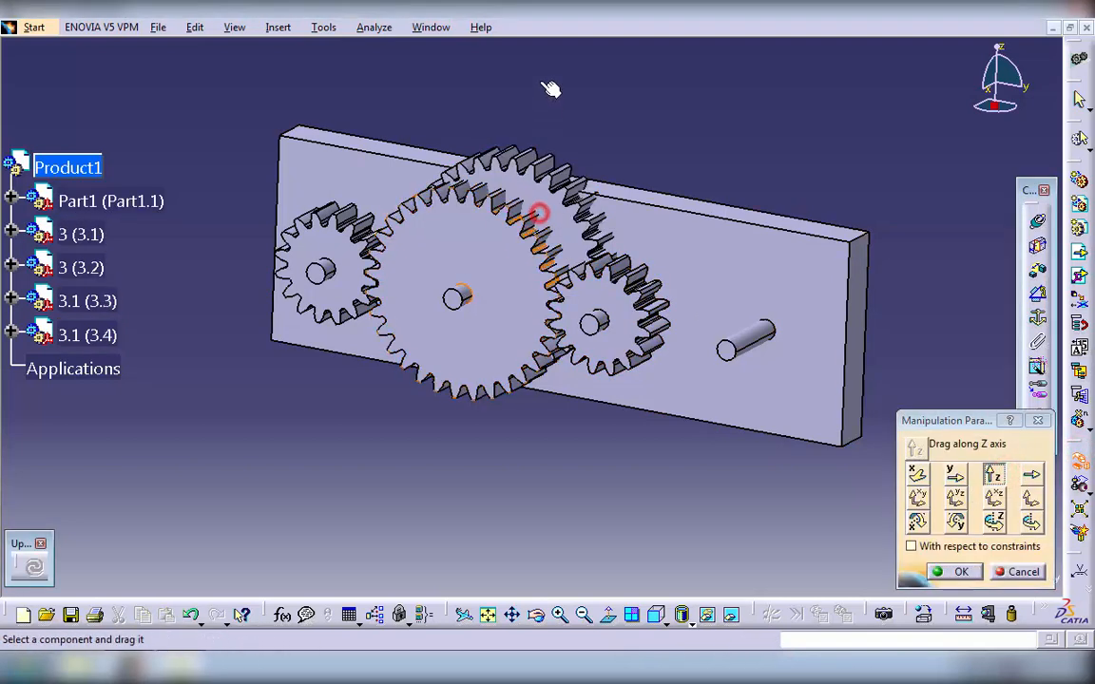
pyautogui.moveTo(535, 200); pyautogui.dragTo(513, 130)
pyautogui.click(961, 571)
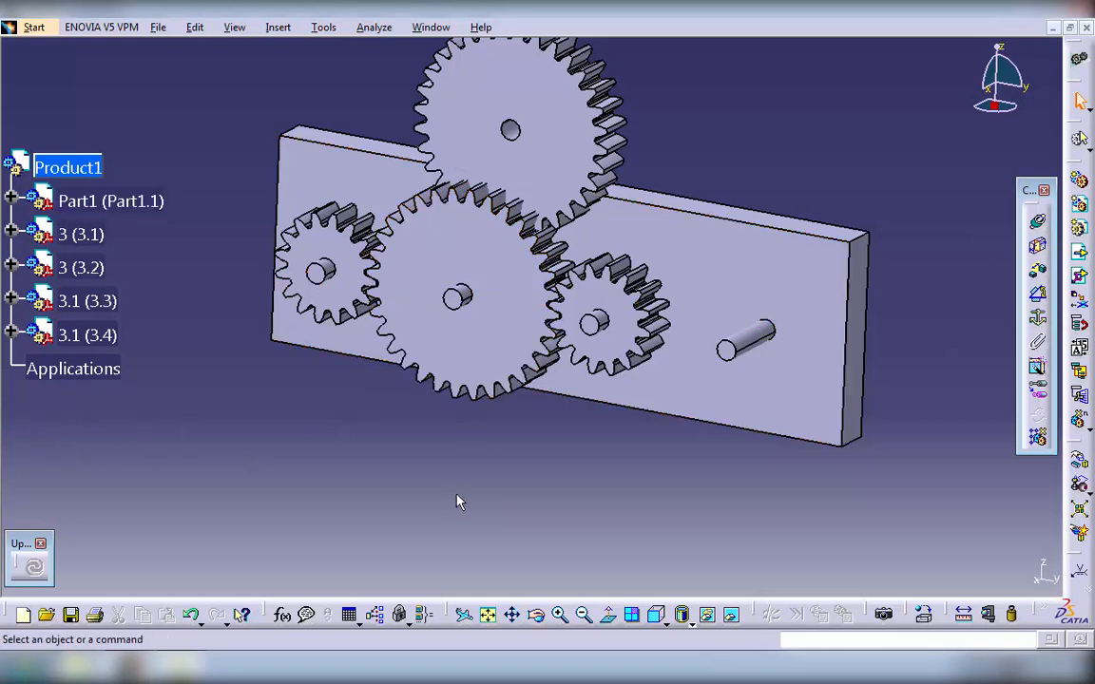
# - Make the bore axis of the added large gear 3.1 (3.4) coincident with the plate's free pin
pyautogui.click(1037, 247)
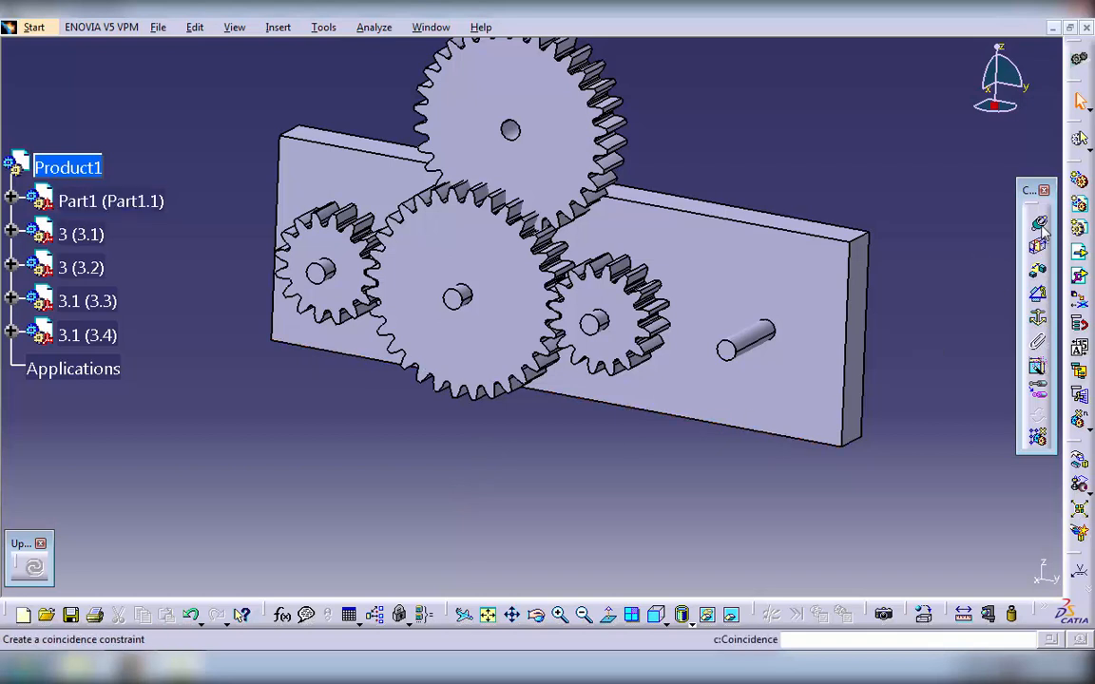
pyautogui.click(1039, 224)
pyautogui.click(510, 130)
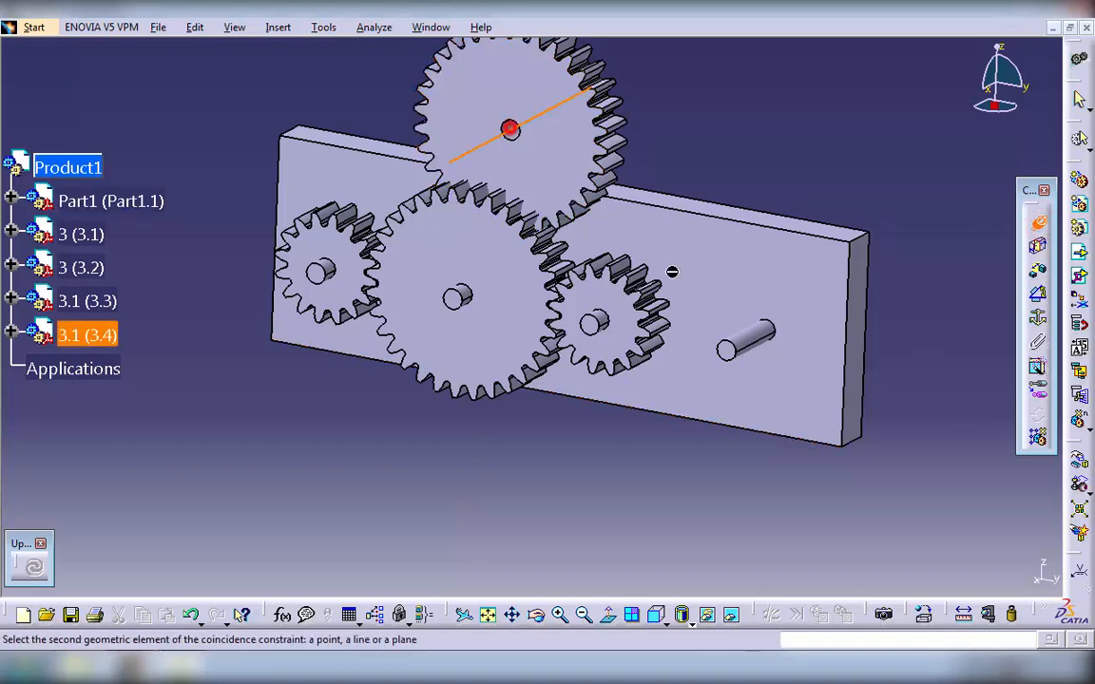
pyautogui.click(747, 339)
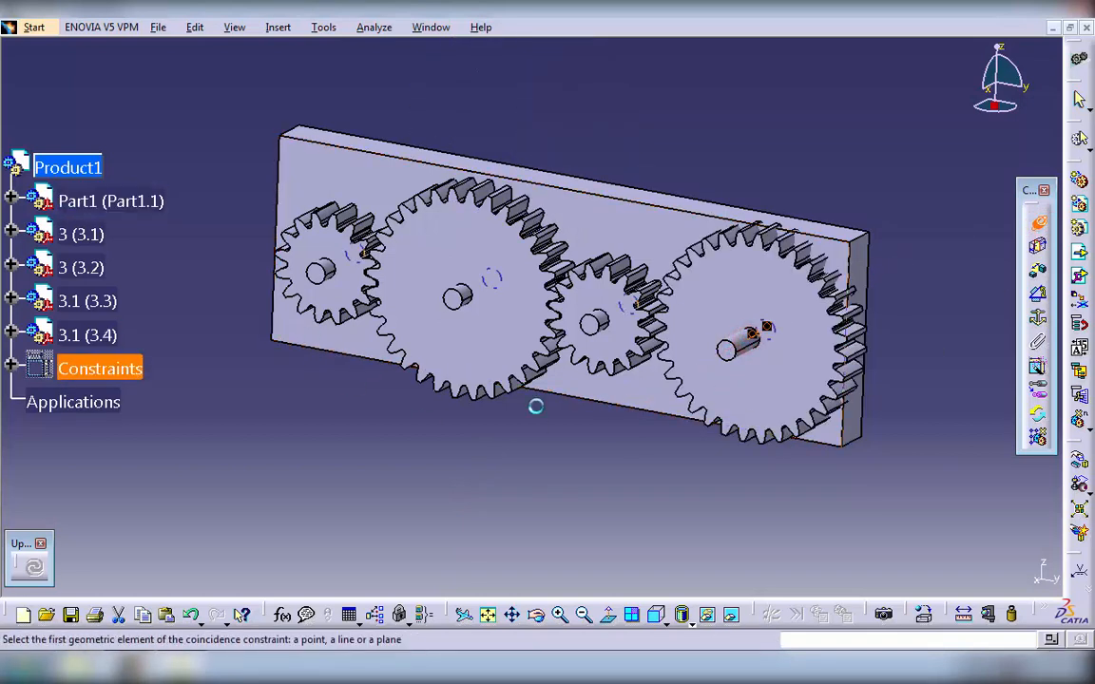
# - Make the bore of small gear 3 (3.1) coincident with its pin's axis, hiding the plate to reach the bore
pyautogui.click(594, 321)
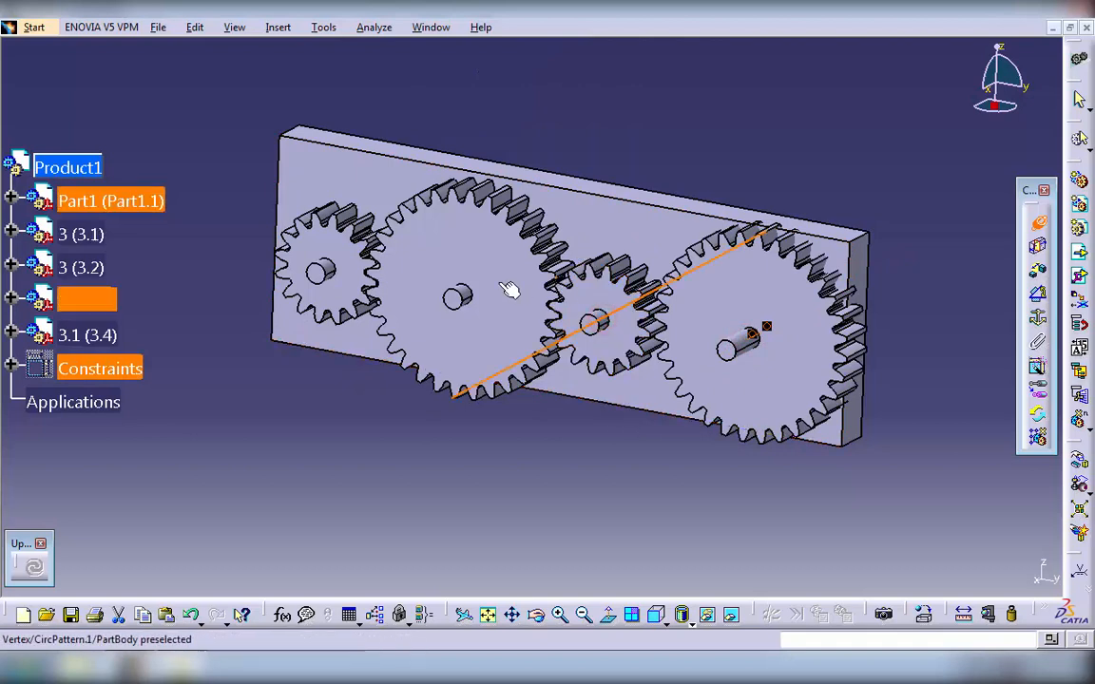
pyautogui.rightClick(598, 217)
pyautogui.rightClick(81, 202)
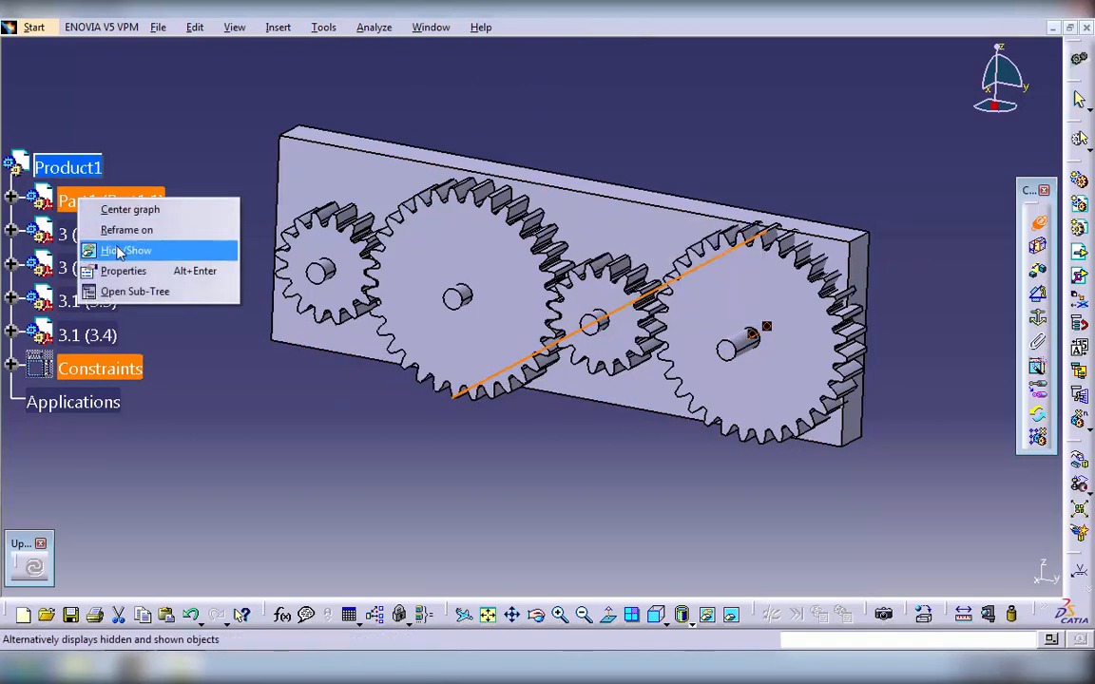
pyautogui.click(122, 247)
pyautogui.click(598, 321)
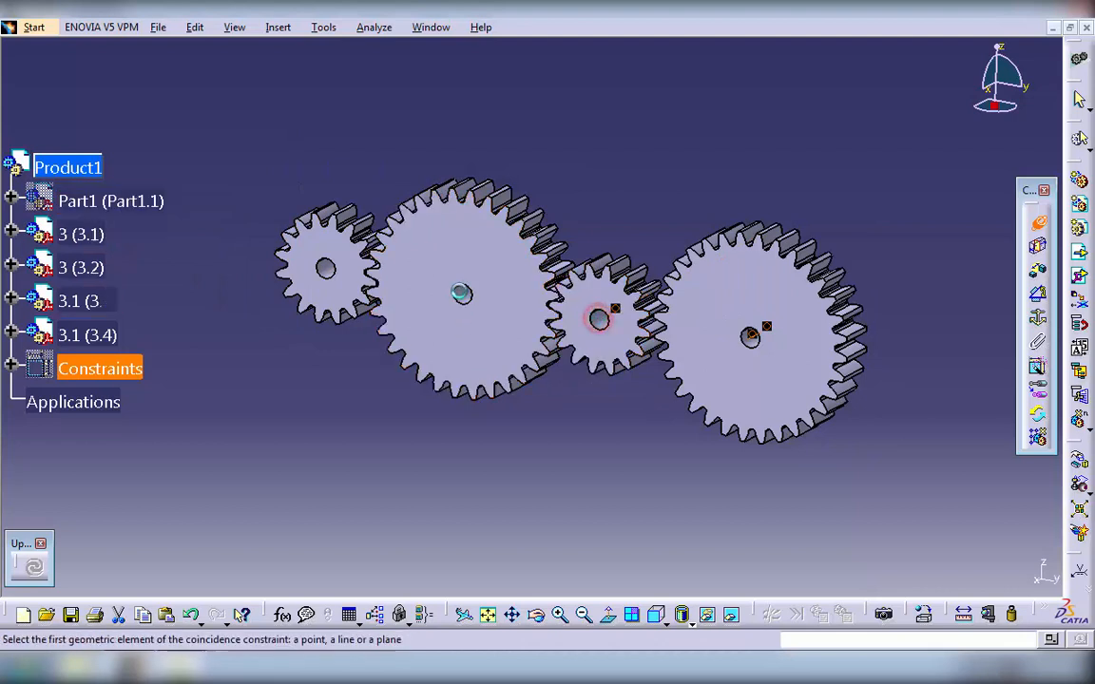
# - Make the bore axis of large gear 3.1 (3.3) coincident with its pin, showing the plate again to select the pin
pyautogui.click(462, 294)
pyautogui.rightClick(106, 201)
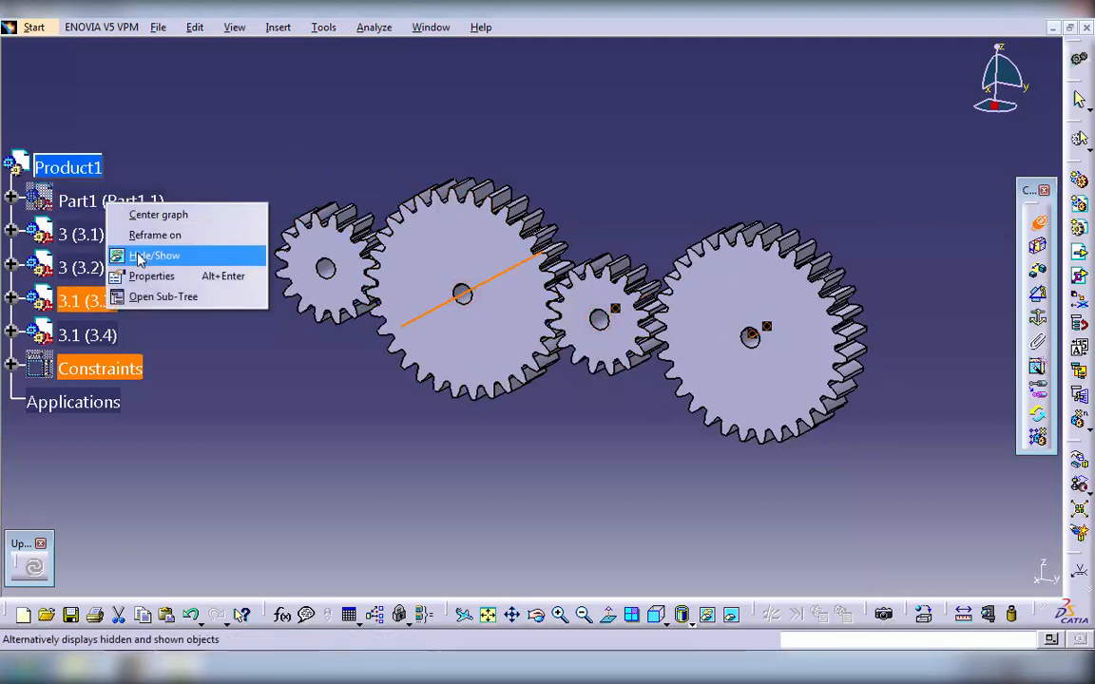
pyautogui.click(143, 252)
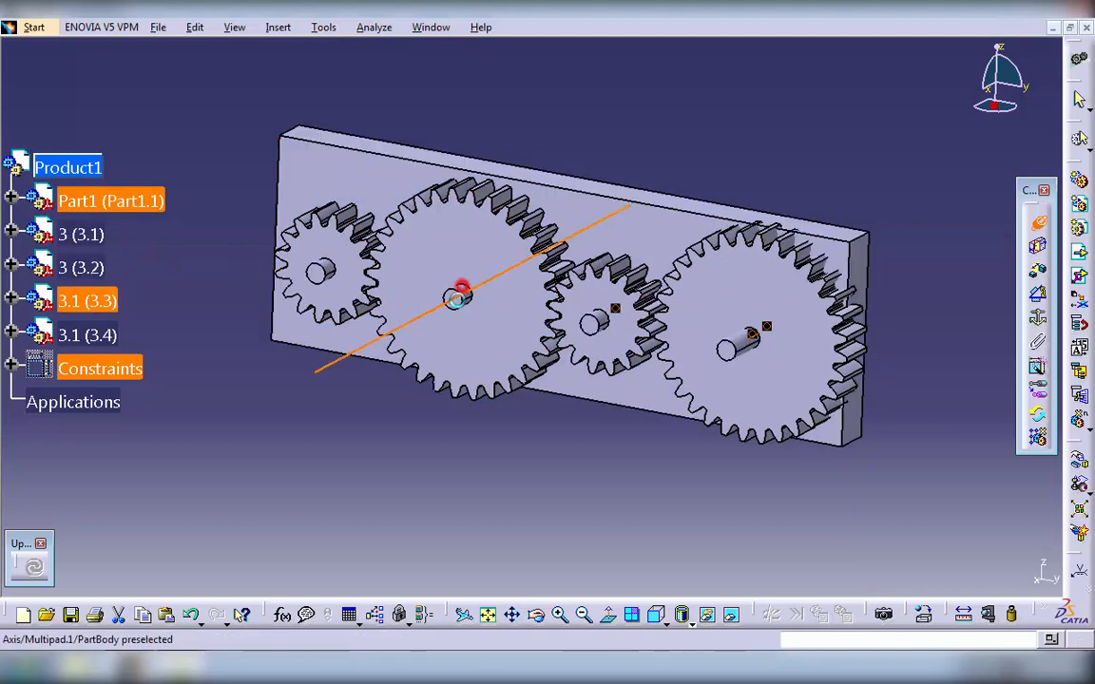
pyautogui.click(460, 291)
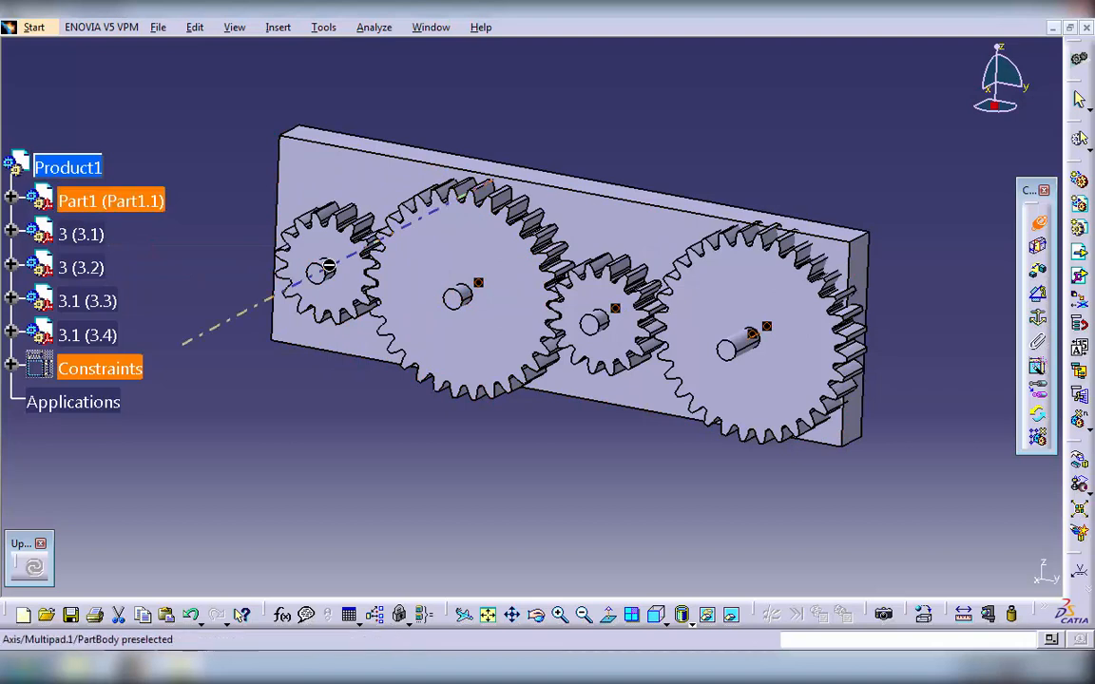
# - Make the bore of small gear 3 (3.2) coincident with its pin, hiding the plate for the selection and showing it again
pyautogui.click(322, 269)
pyautogui.rightClick(112, 202)
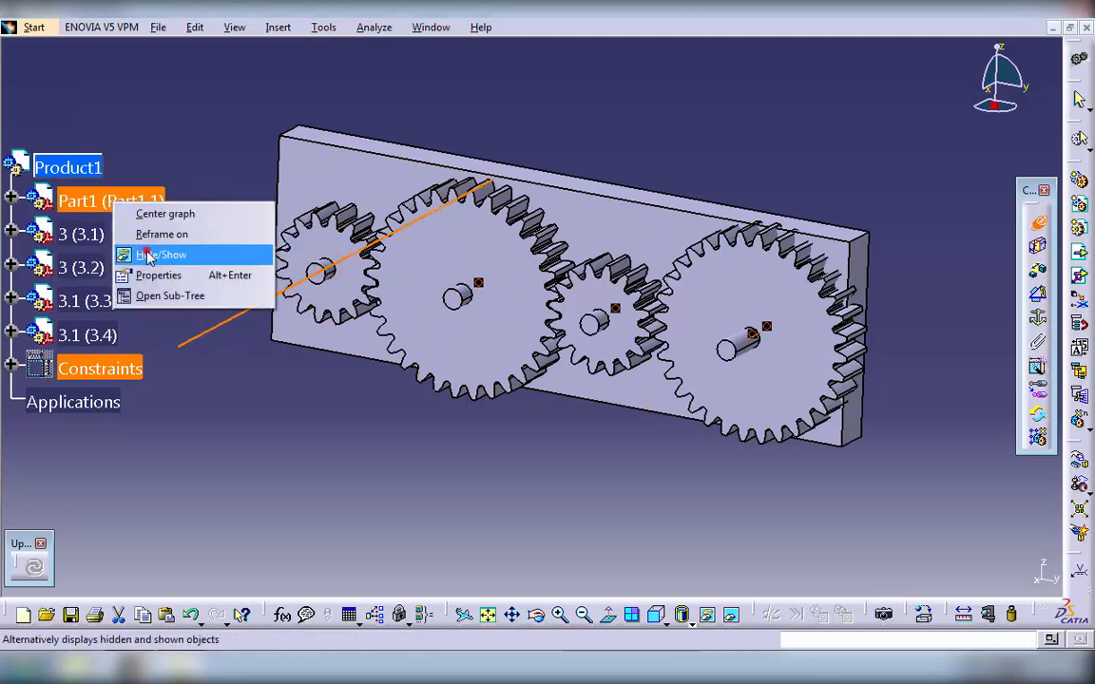
pyautogui.click(148, 255)
pyautogui.click(326, 269)
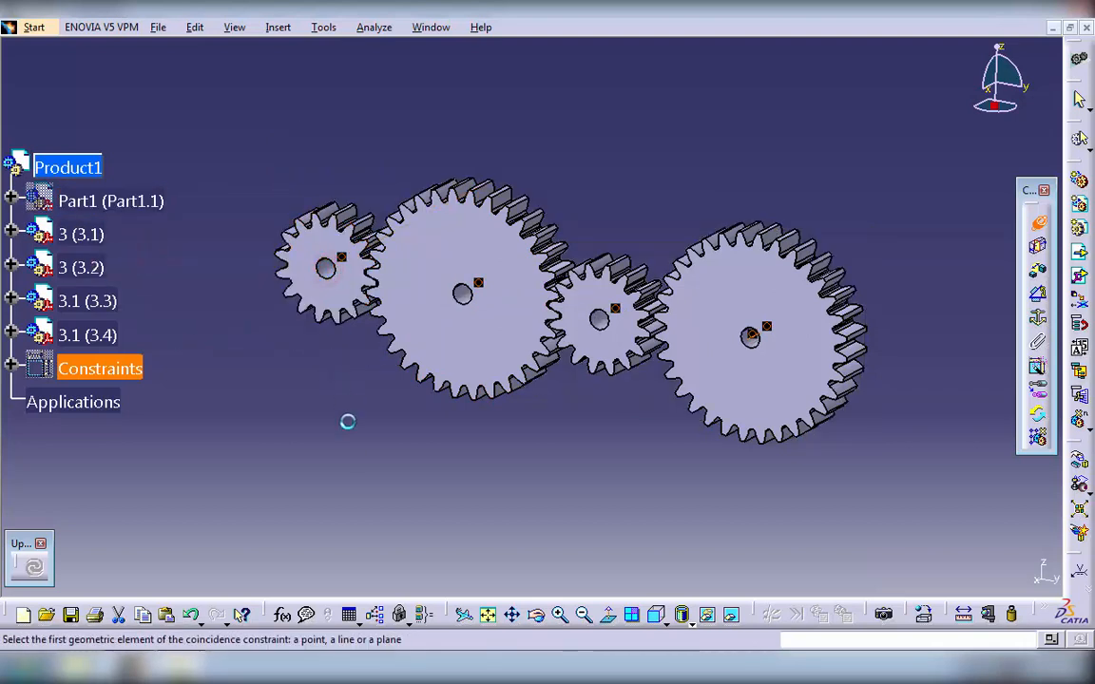
pyautogui.click(432, 469)
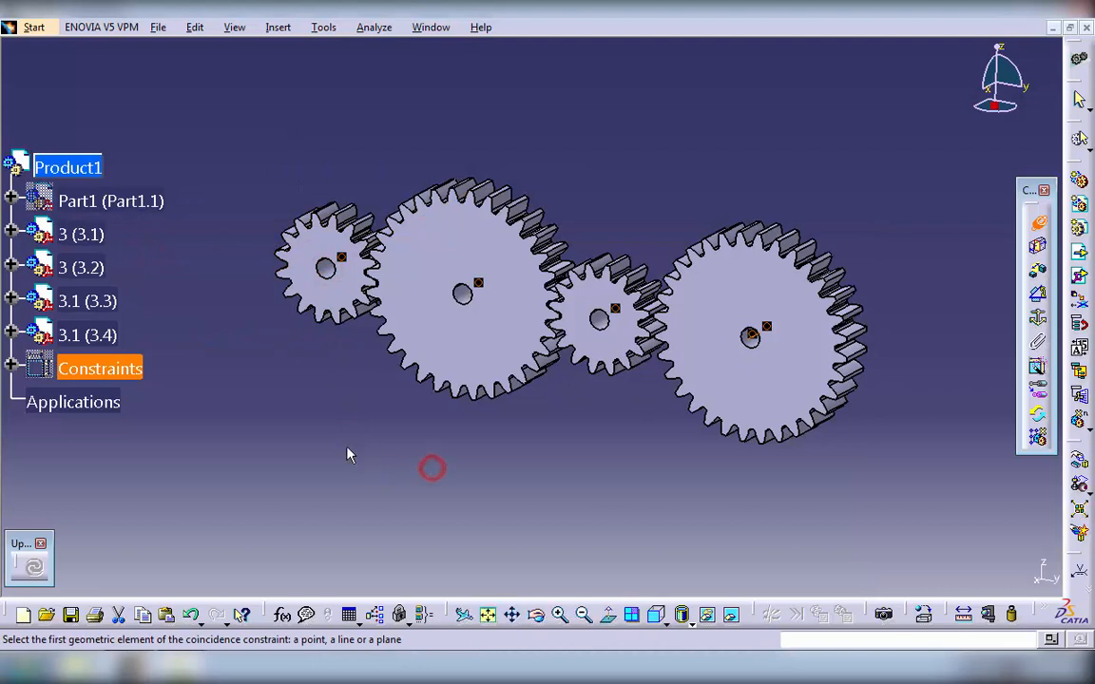
pyautogui.rightClick(86, 204)
pyautogui.click(136, 260)
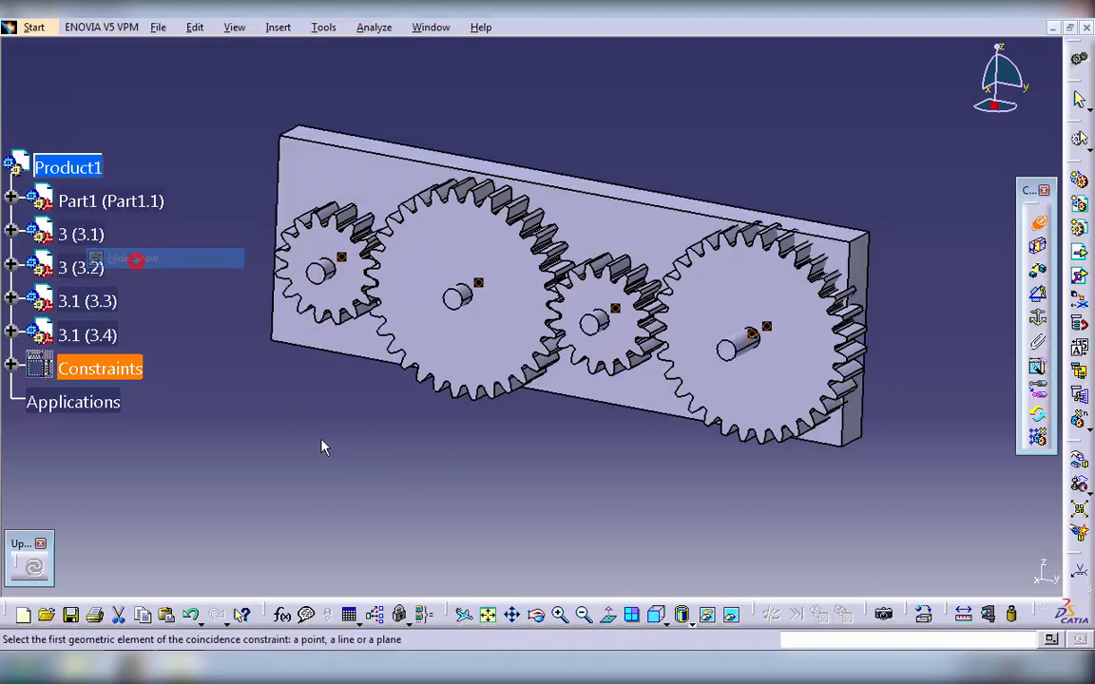
pyautogui.click(334, 462)
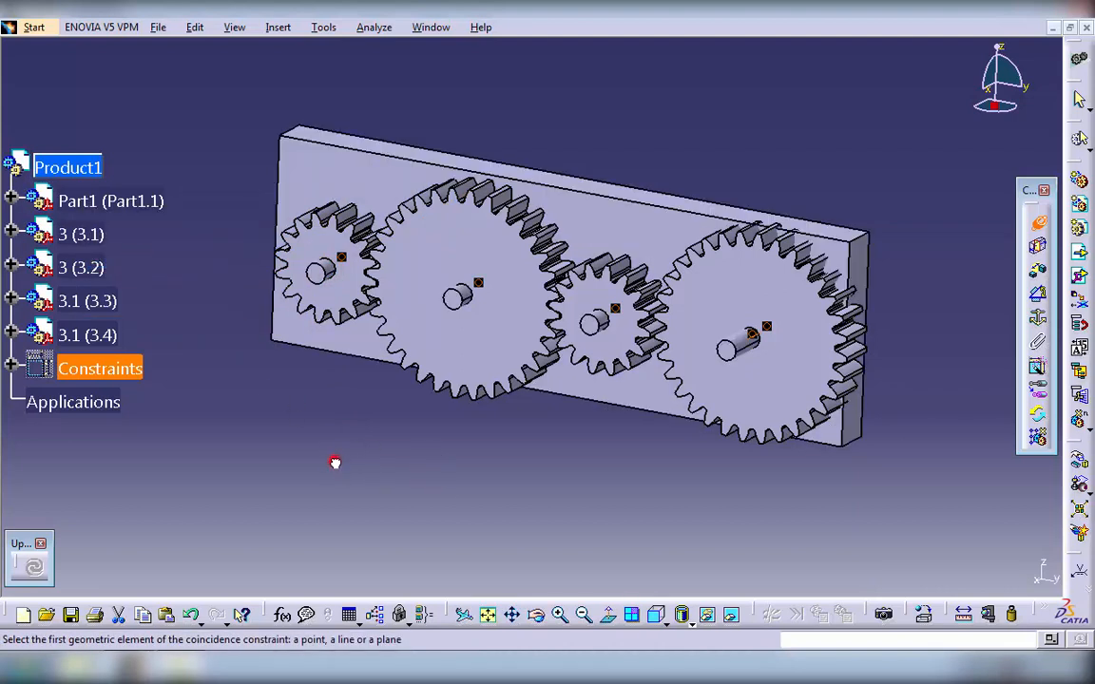
# - Constrain the front face of gear 3.1 (3.4) at an offset of -10 mm from its pin's end face
pyautogui.click(1037, 272)
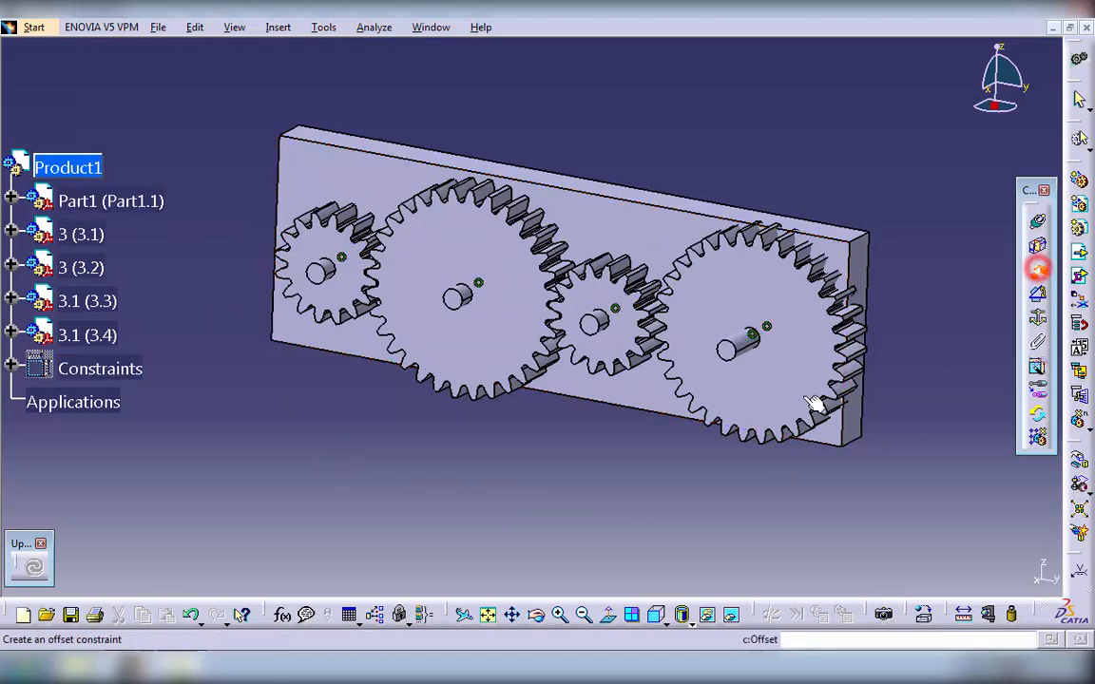
pyautogui.click(724, 351)
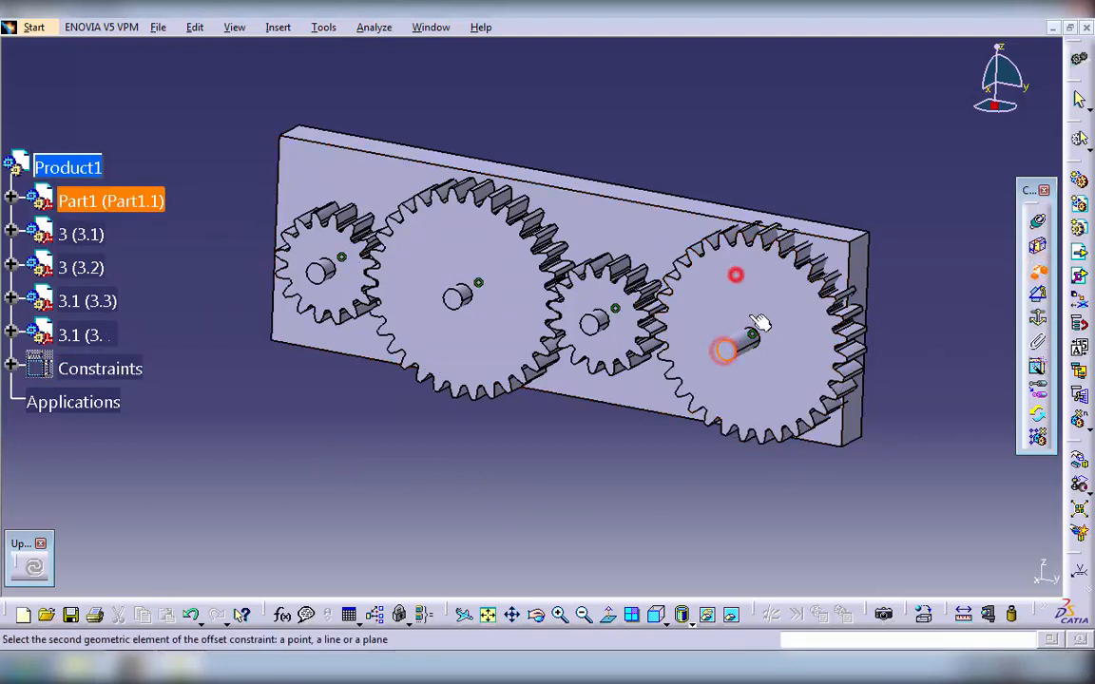
pyautogui.click(734, 274)
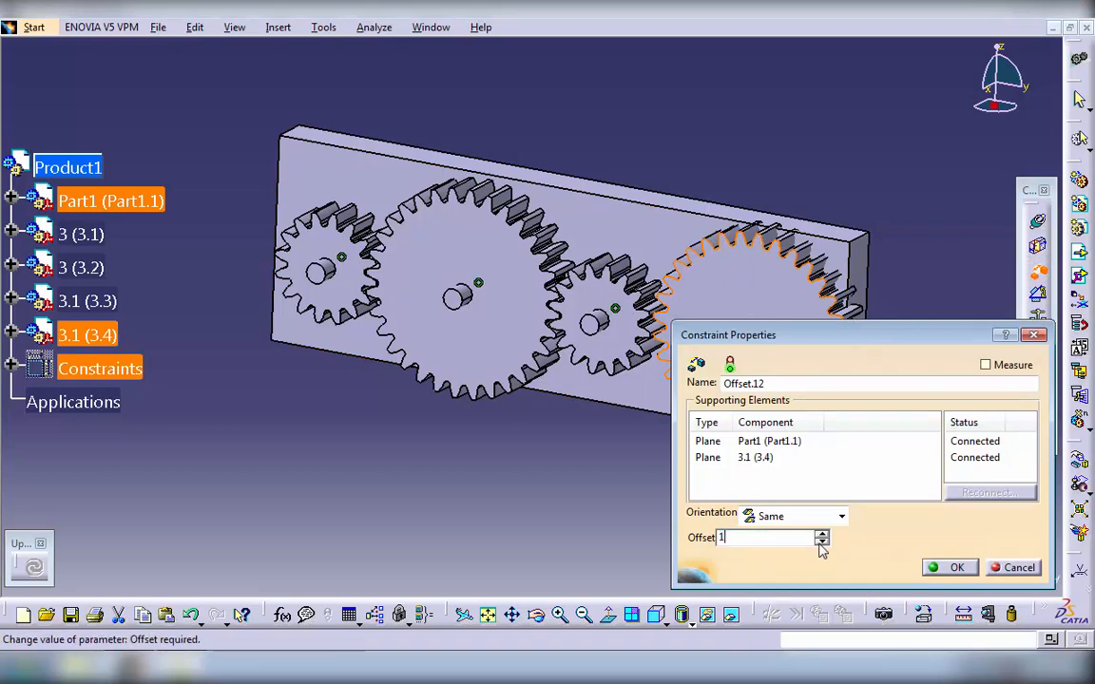
pyautogui.click(943, 567)
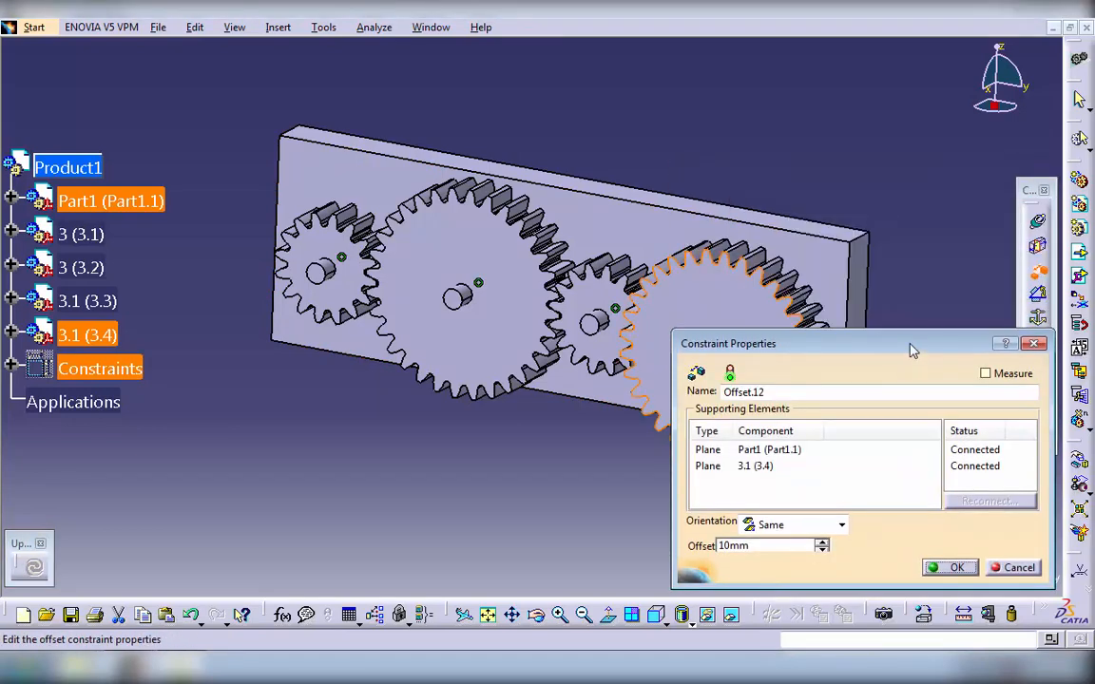
pyautogui.moveTo(898, 332); pyautogui.dragTo(381, 315)
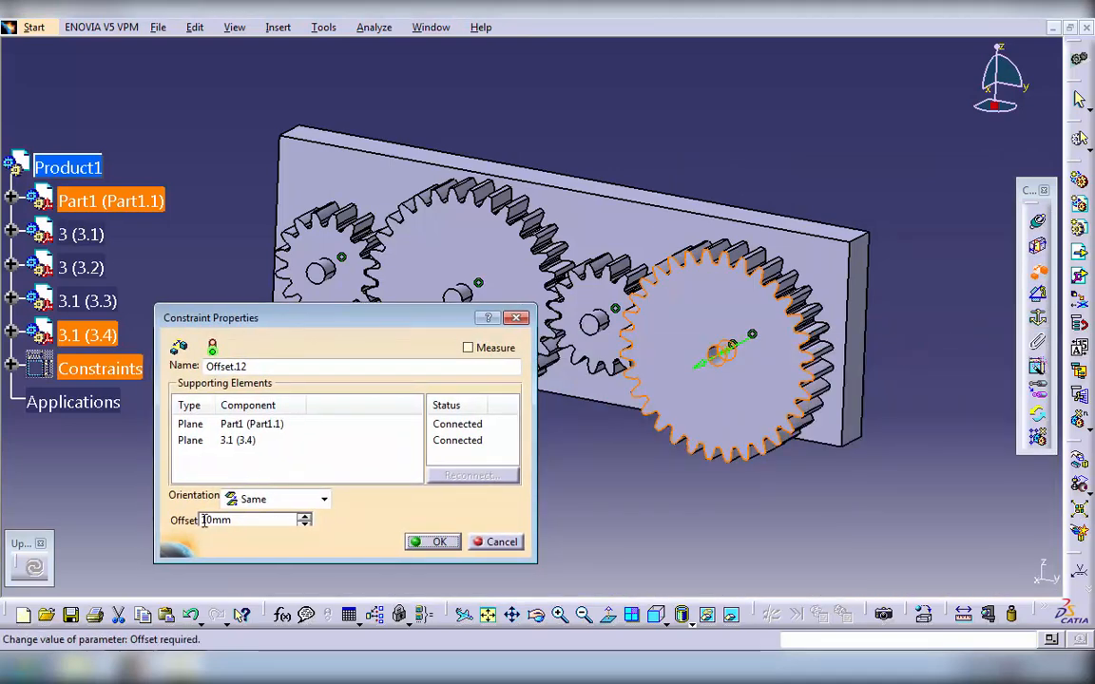
pyautogui.write('-')
pyautogui.click(416, 542)
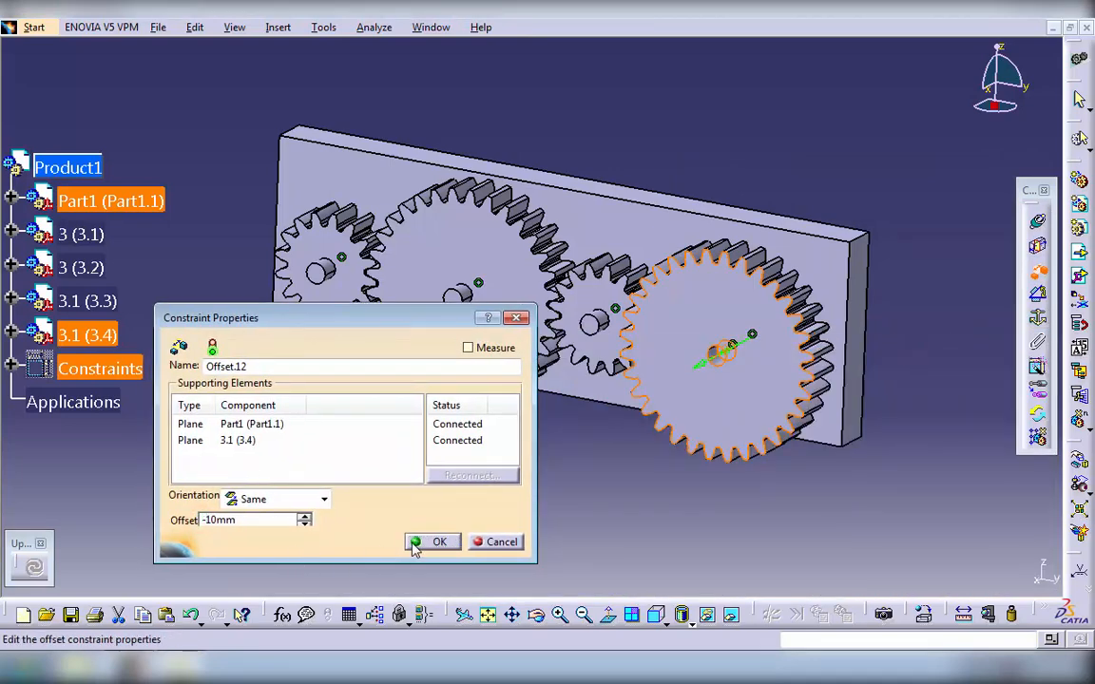
pyautogui.click(440, 542)
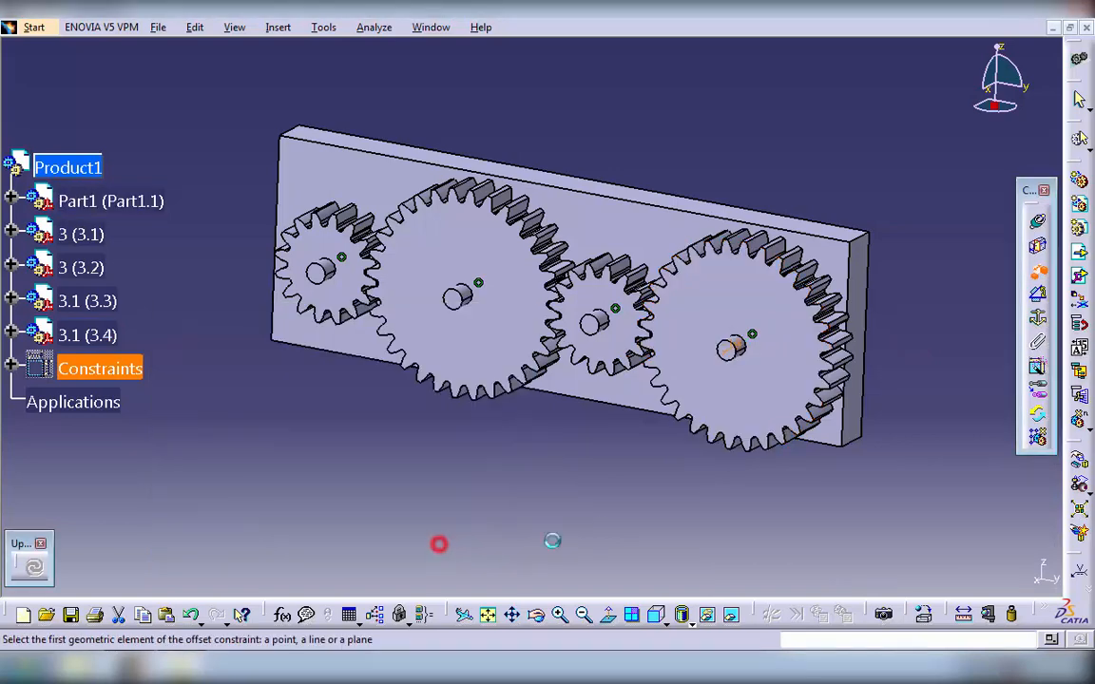
# - Offset the front faces of gears 3 (3.1), 3.1 (3.3) and 3 (3.2) by -10 mm from their pins' end faces
pyautogui.click(588, 324)
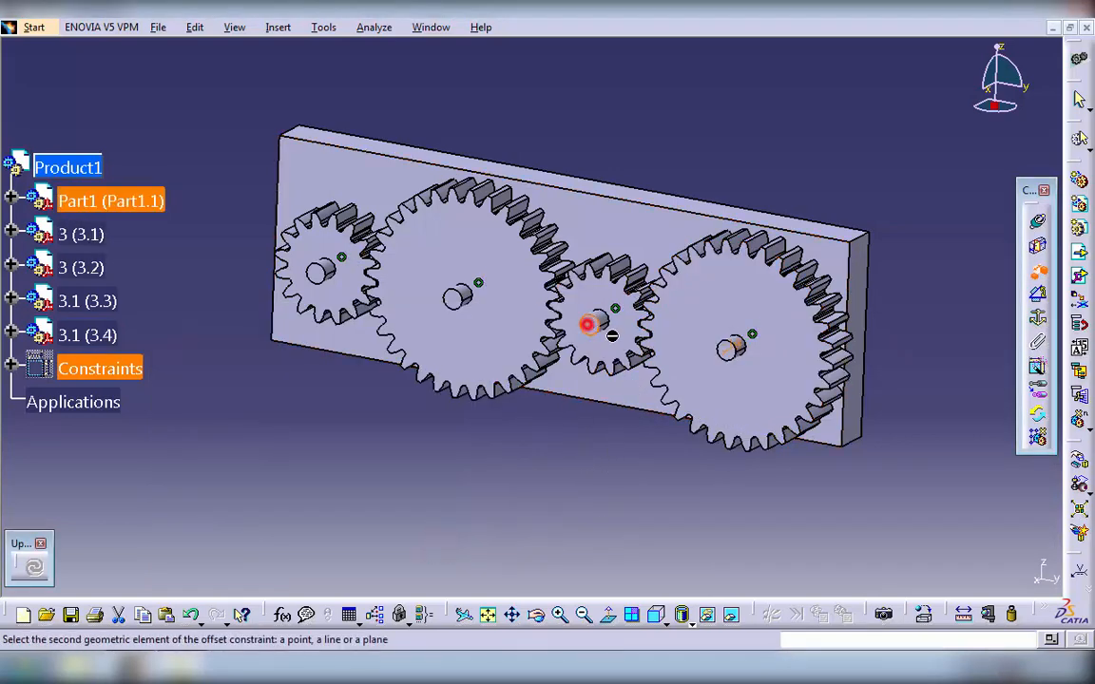
pyautogui.click(617, 343)
pyautogui.click(423, 541)
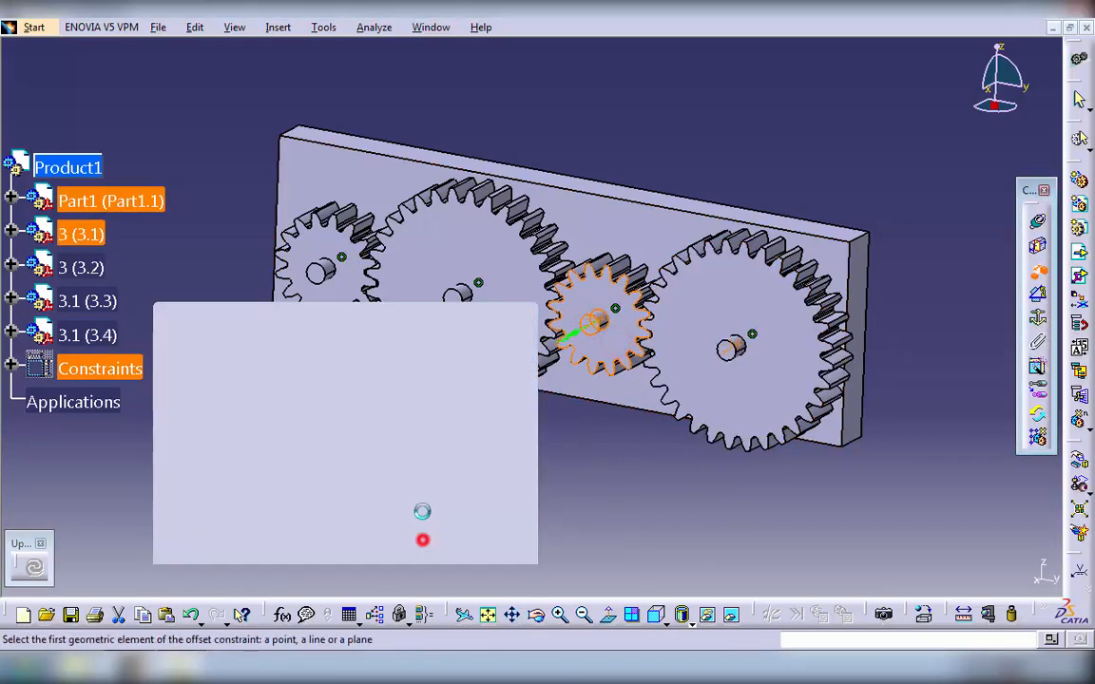
pyautogui.click(452, 299)
pyautogui.click(460, 339)
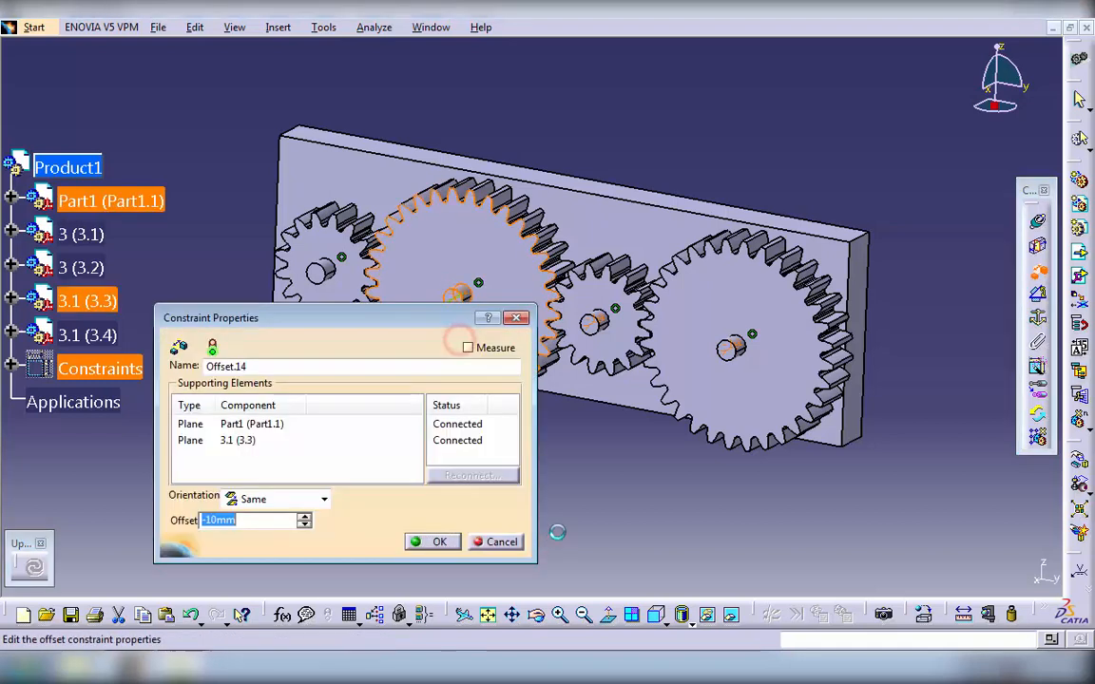
pyautogui.click(440, 542)
pyautogui.click(315, 271)
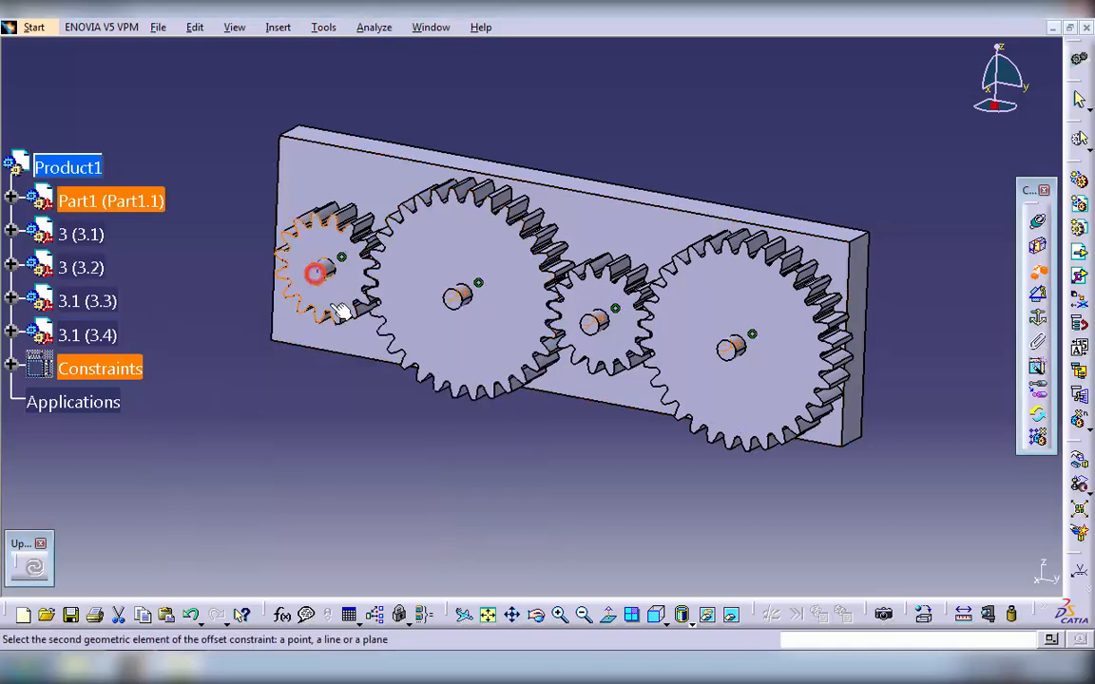
pyautogui.click(330, 303)
pyautogui.click(424, 541)
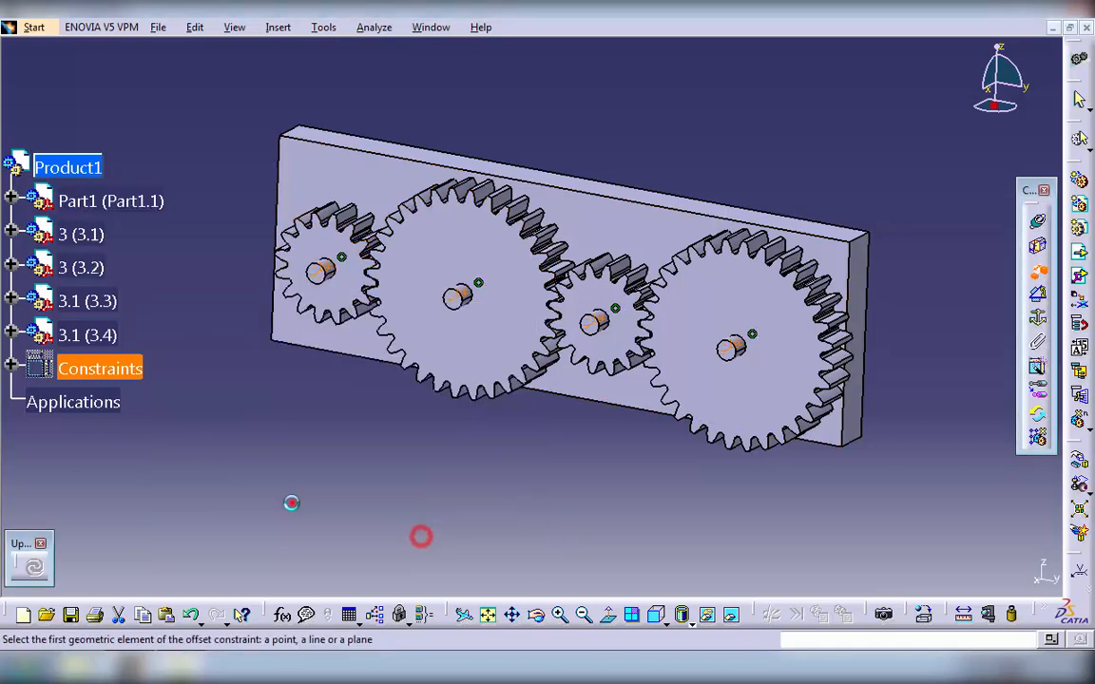
# - Switch to the DMU Kinematics workbench
pyautogui.click(30, 27)
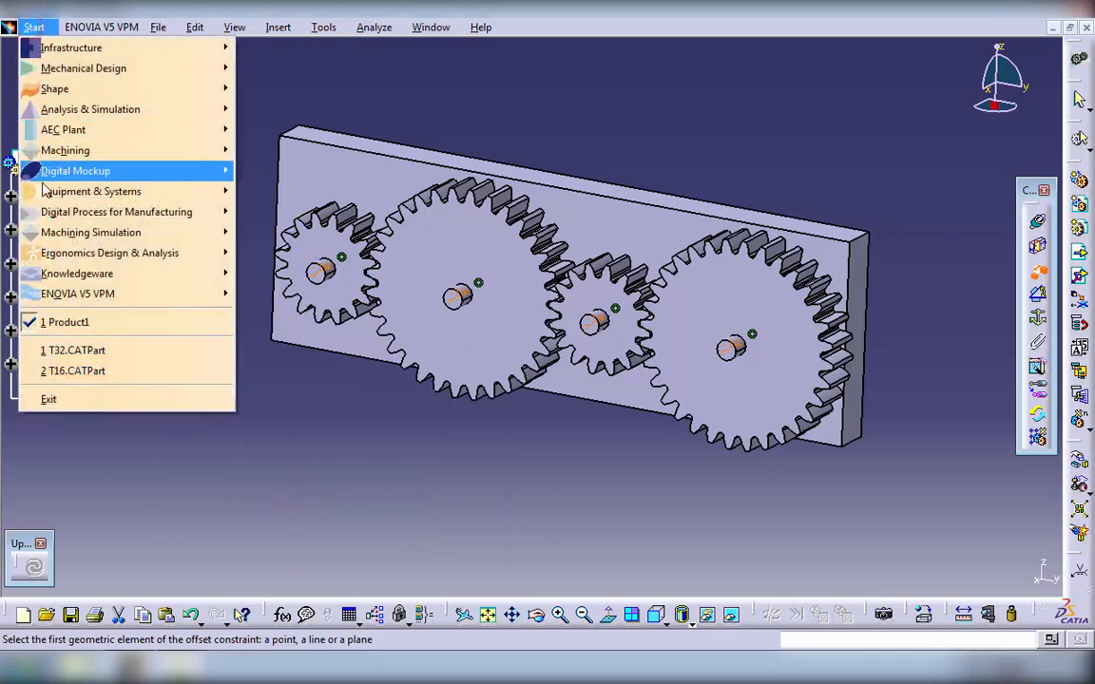
pyautogui.moveTo(86, 173)
pyautogui.click(293, 211)
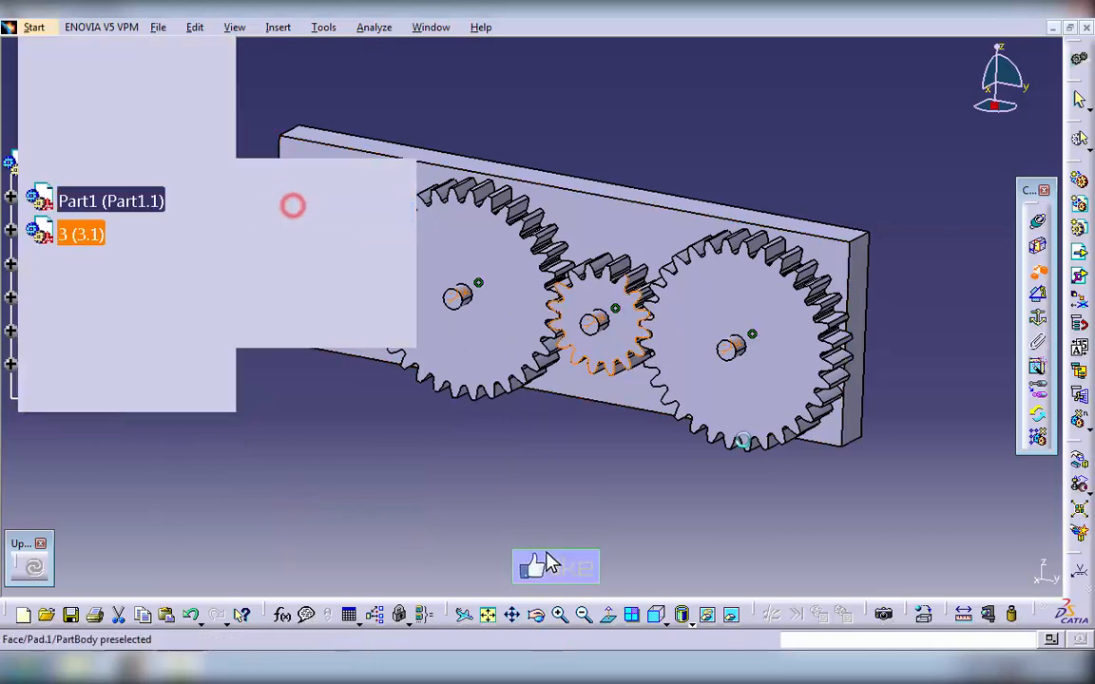
# - Hide the assembly constraints so their symbols no longer cover the gear train
pyautogui.moveTo(986, 381); pyautogui.dragTo(1002, 362, button='middle')
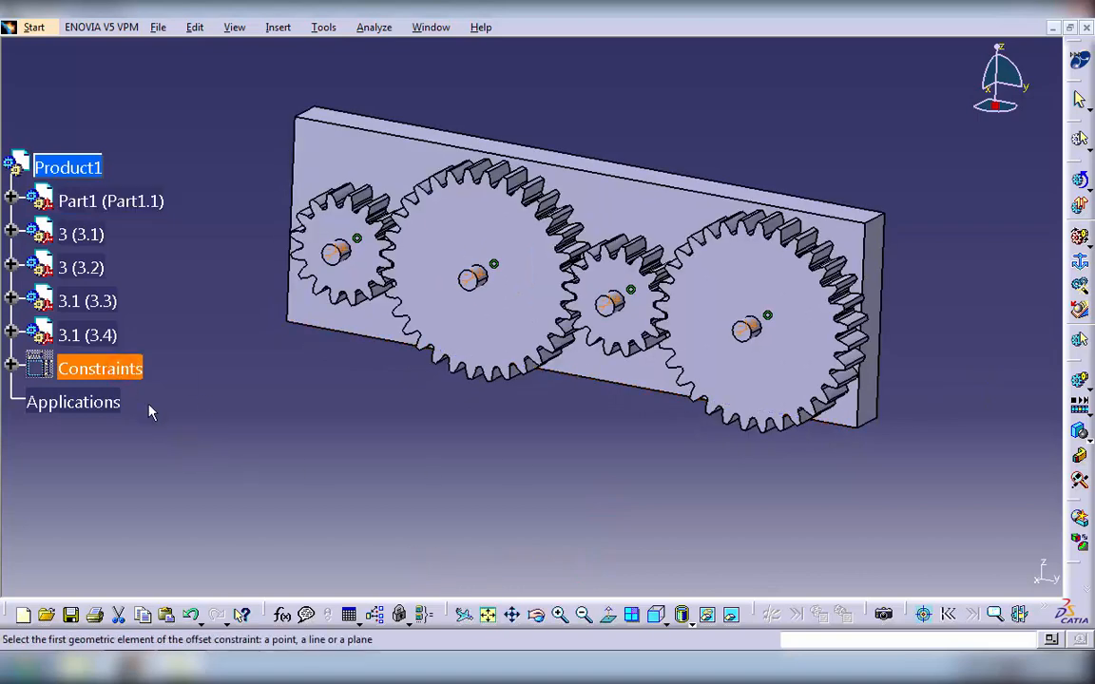
pyautogui.click(710, 618)
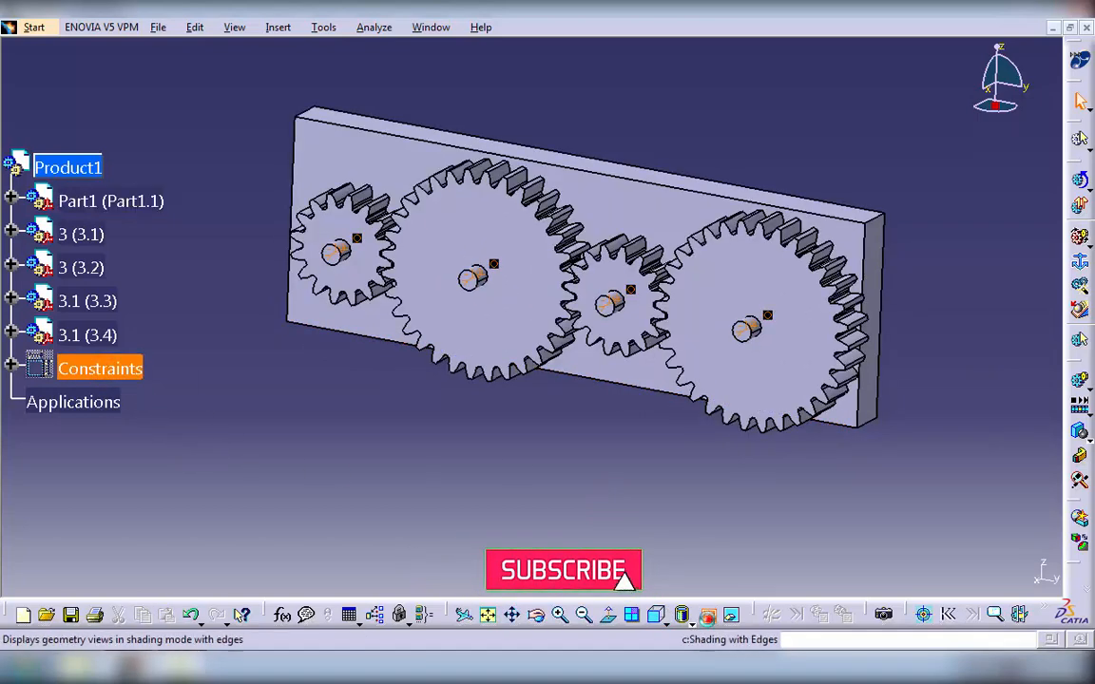
pyautogui.click(95, 369)
pyautogui.click(708, 617)
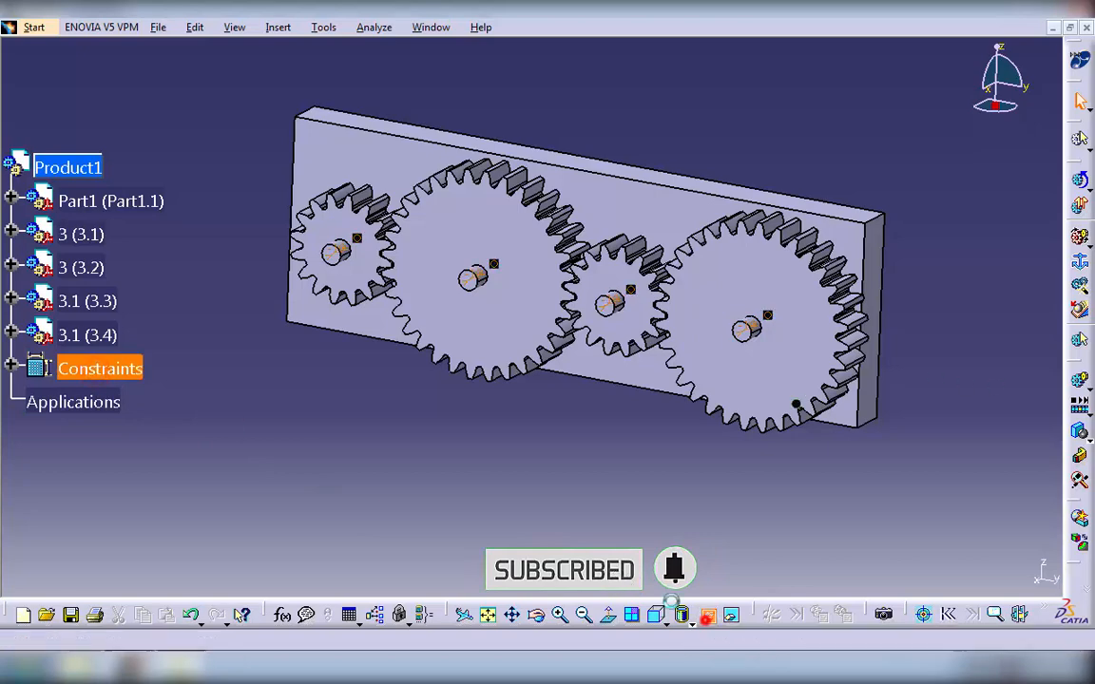
pyautogui.moveTo(570, 495); pyautogui.dragTo(490, 483, button='middle')
# - Create a mechanism named Gears and set the plate, Part1 (Part1.1), as its fixed part
pyautogui.click(1079, 260)
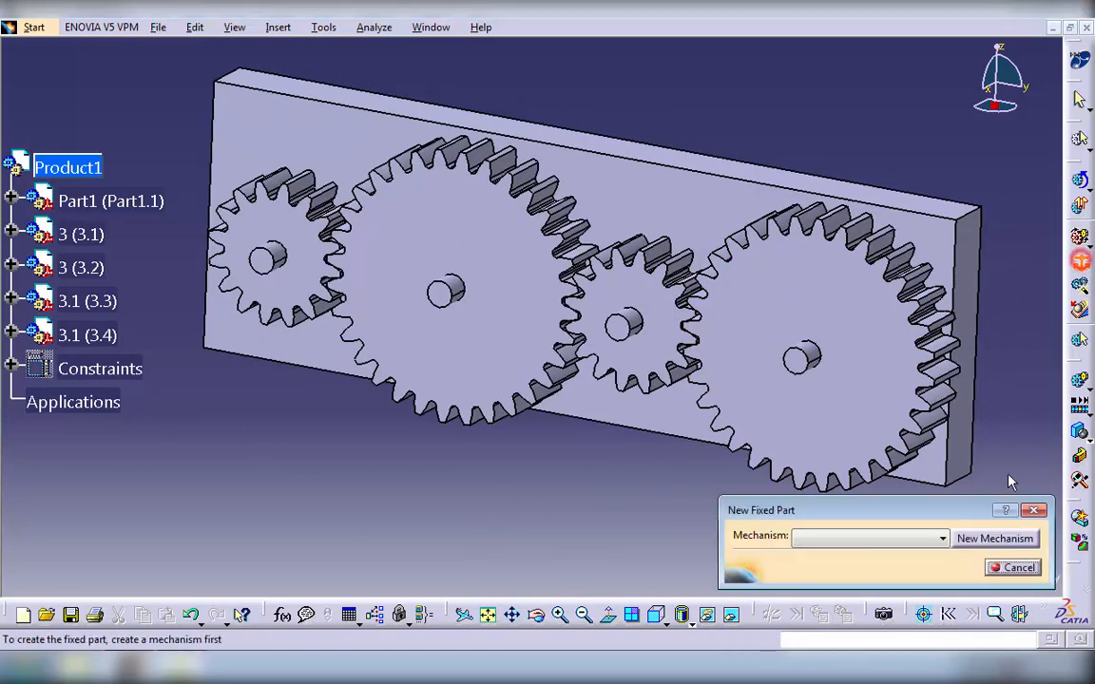
pyautogui.click(1014, 539)
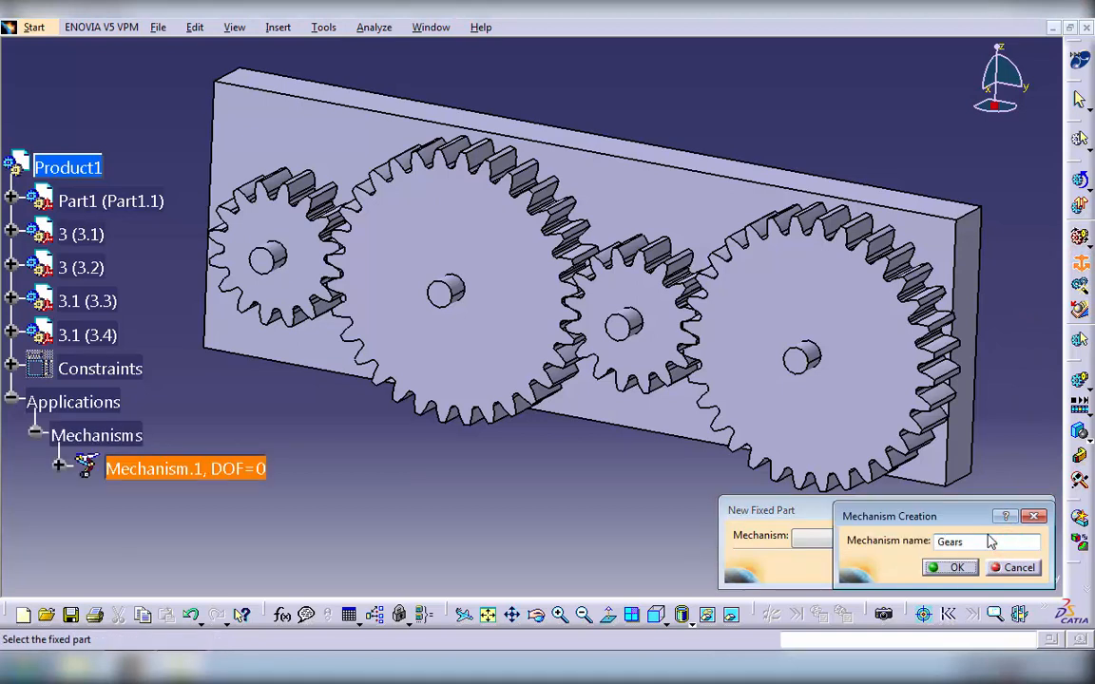
pyautogui.press('Return')
pyautogui.click(972, 275)
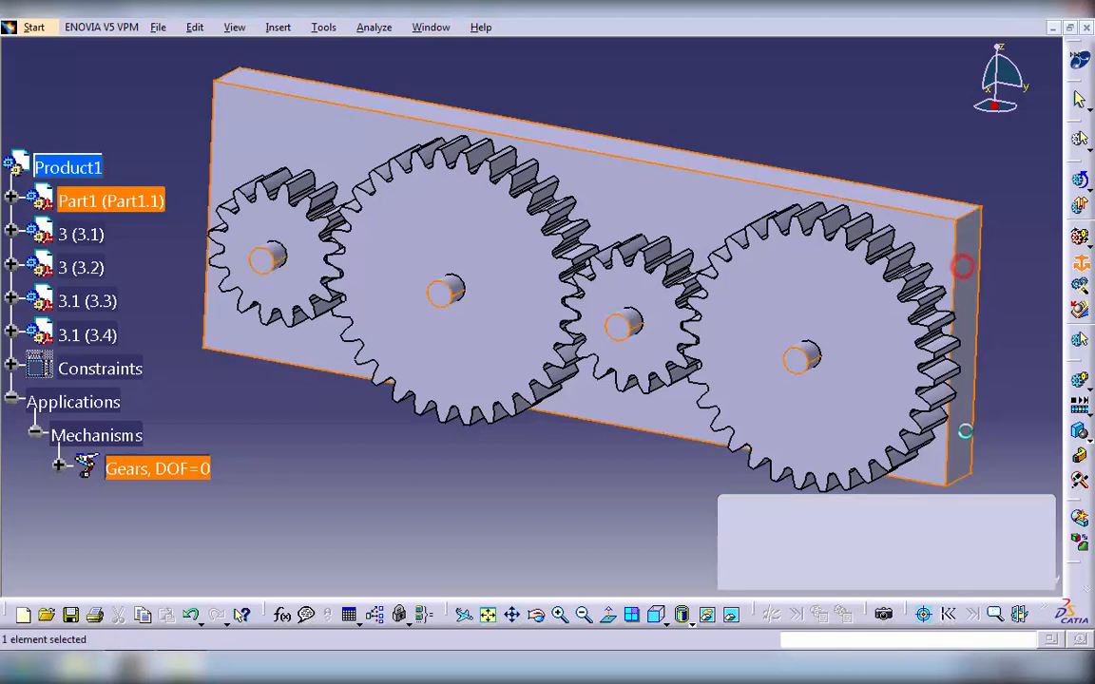
# - Create a revolute joint between the plate's leftmost pin and gear 3 (3.2), using their axes, the gear's front face and the pin's end face
pyautogui.click(1081, 240)
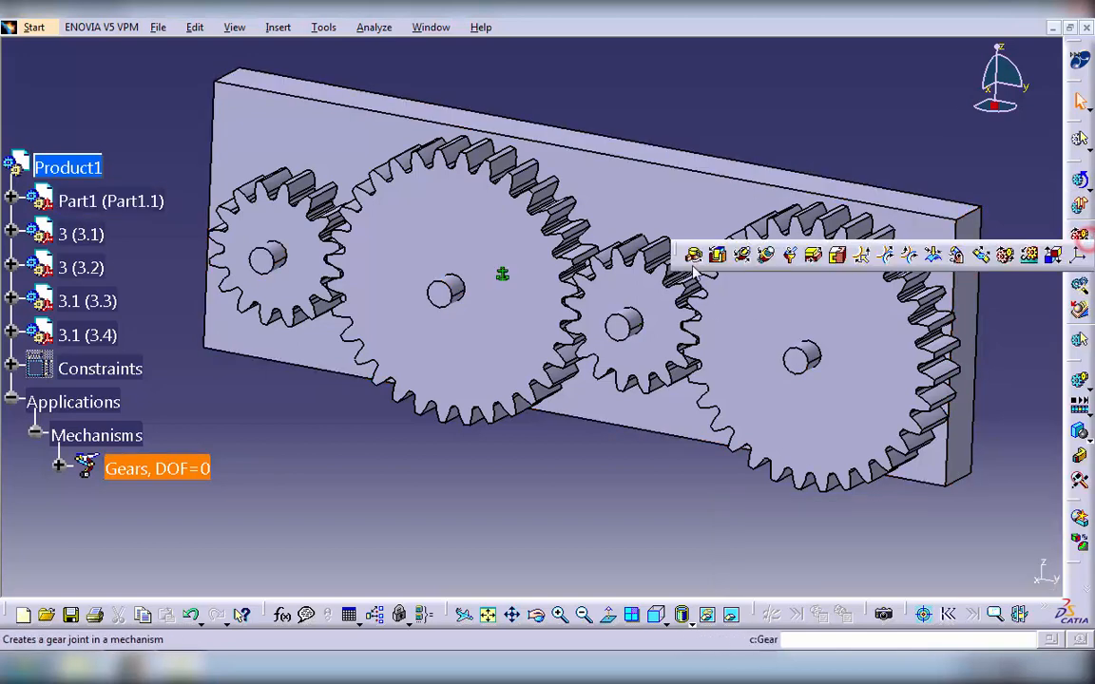
pyautogui.click(694, 259)
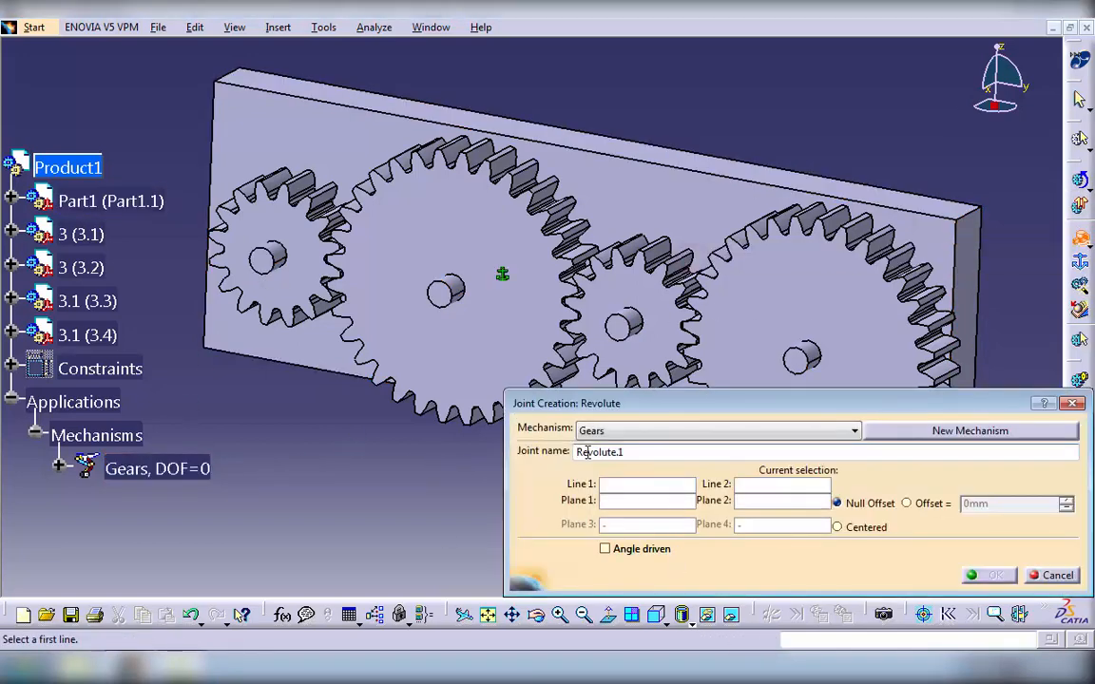
pyautogui.click(270, 252)
pyautogui.rightClick(102, 201)
pyautogui.click(145, 249)
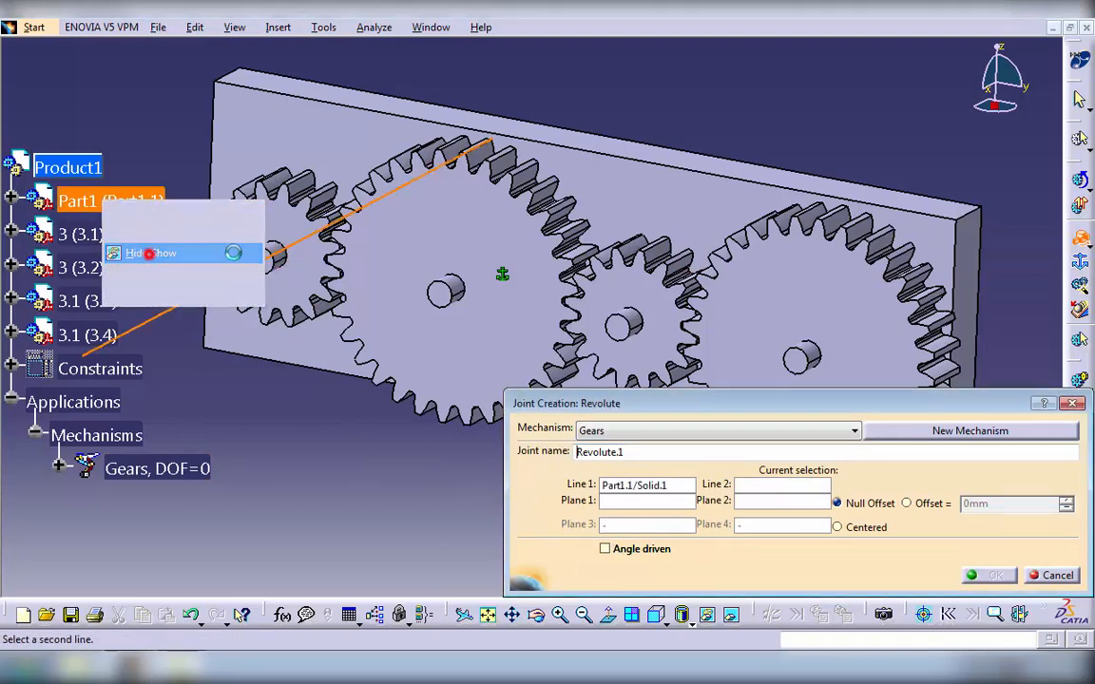
pyautogui.click(271, 253)
pyautogui.click(247, 221)
pyautogui.rightClick(114, 200)
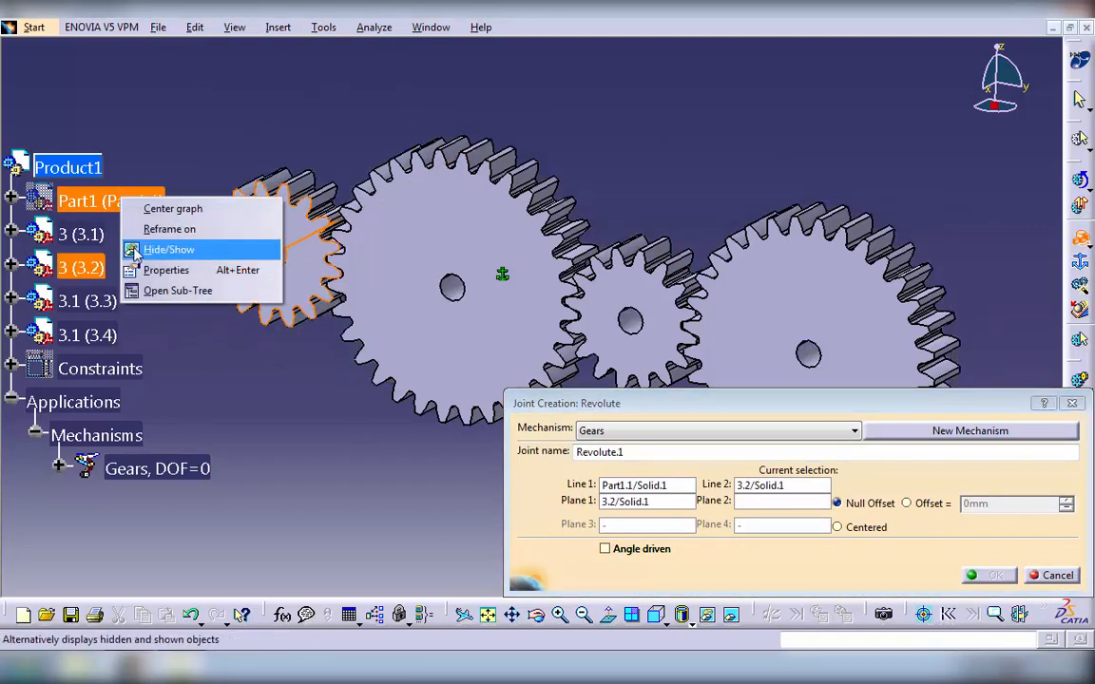
pyautogui.click(138, 249)
pyautogui.click(267, 263)
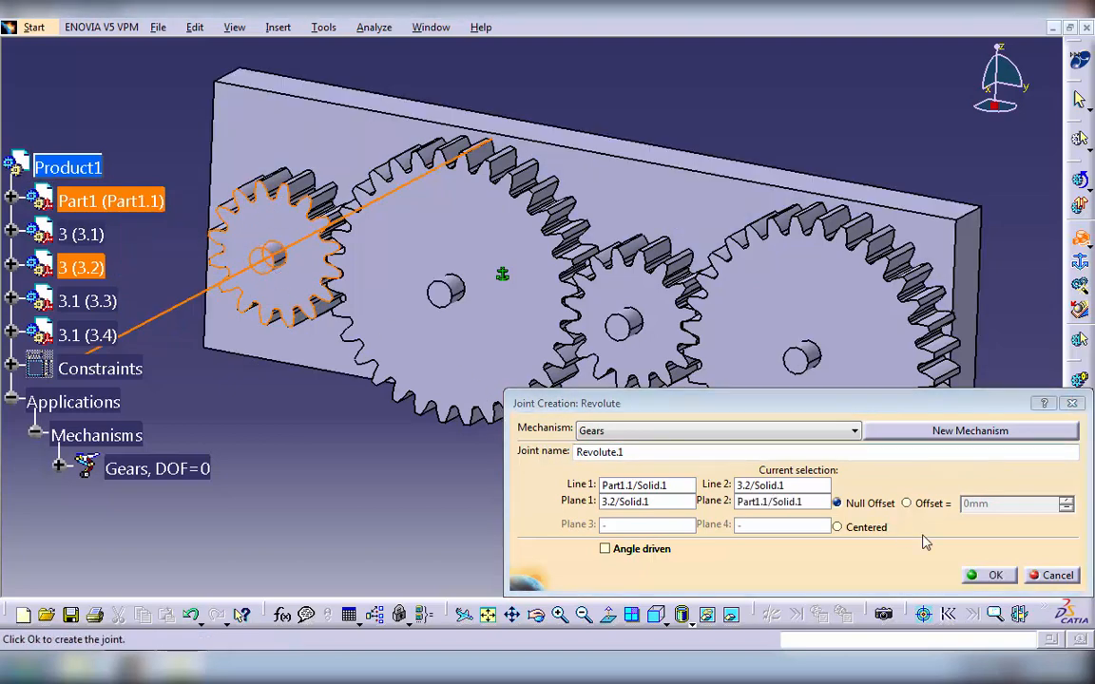
pyautogui.click(988, 575)
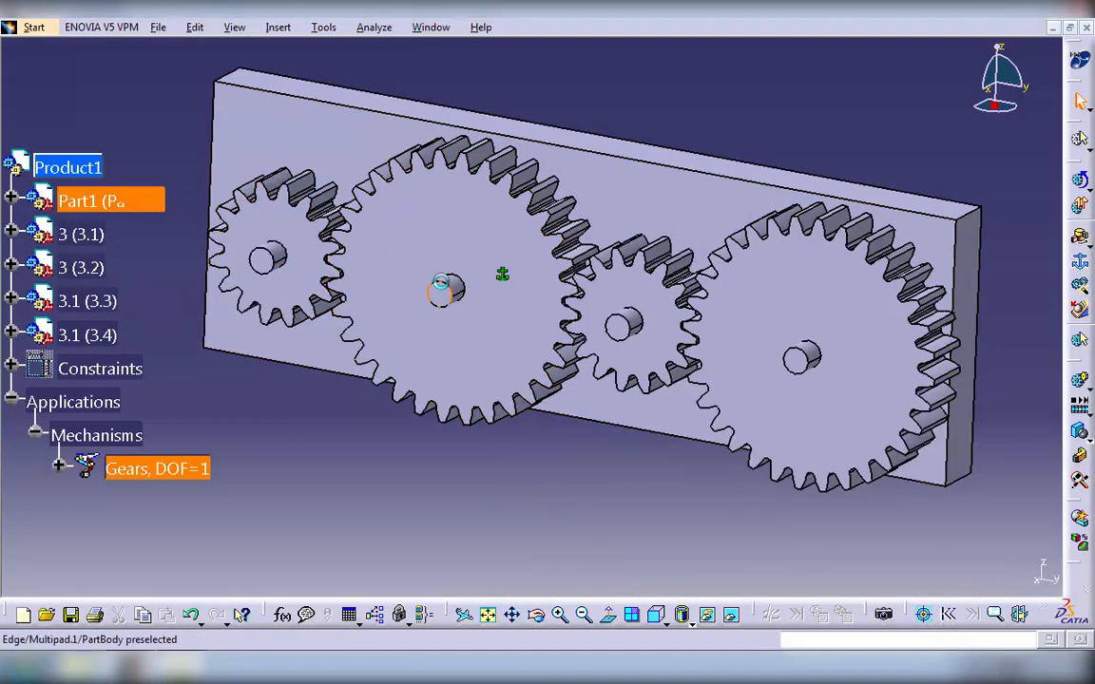
# - Create a revolute joint between the plate's second pin and gear 3.1 (3.3), with a -10 mm offset between gear face and pin end
pyautogui.click(1082, 242)
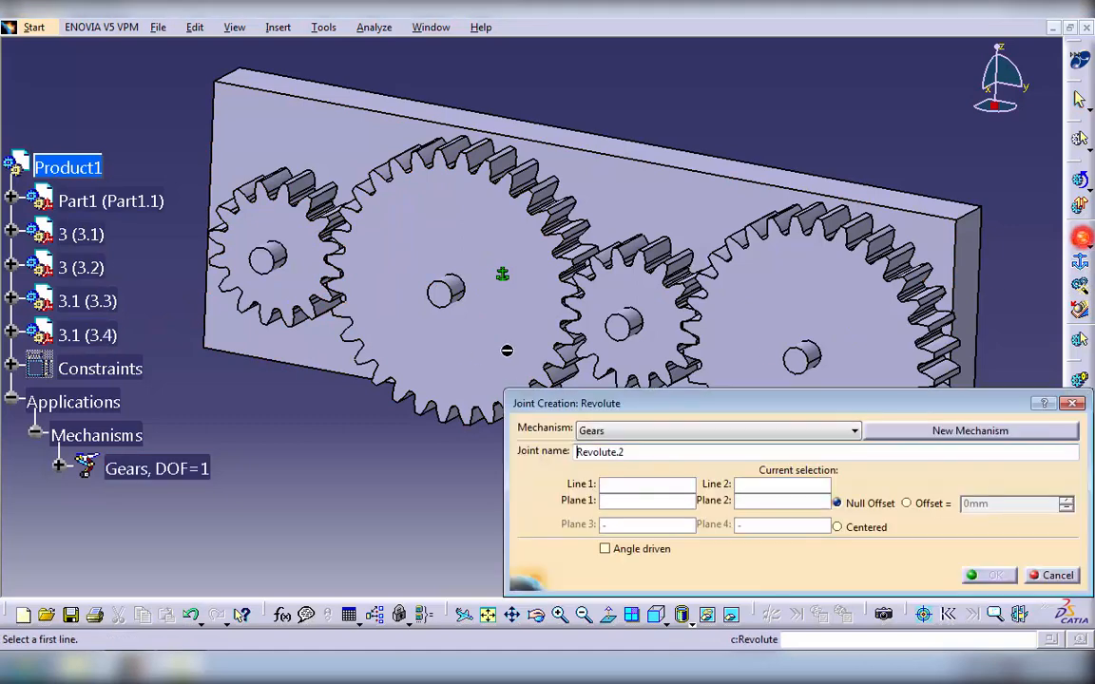
pyautogui.click(457, 282)
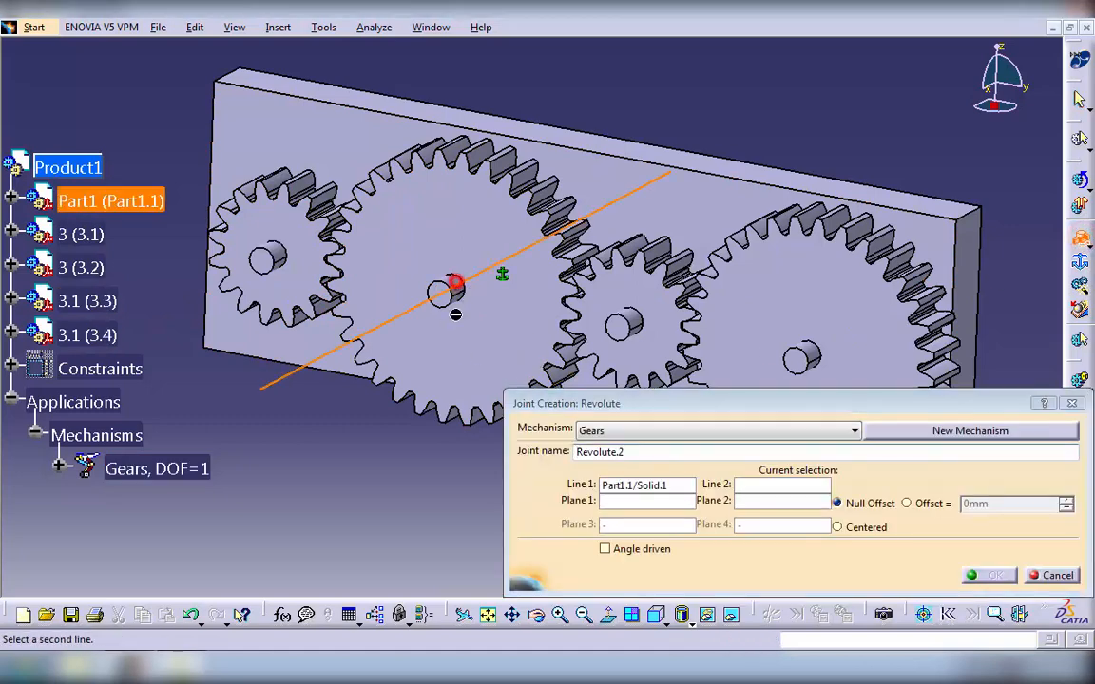
pyautogui.rightClick(90, 199)
pyautogui.click(90, 246)
pyautogui.click(455, 286)
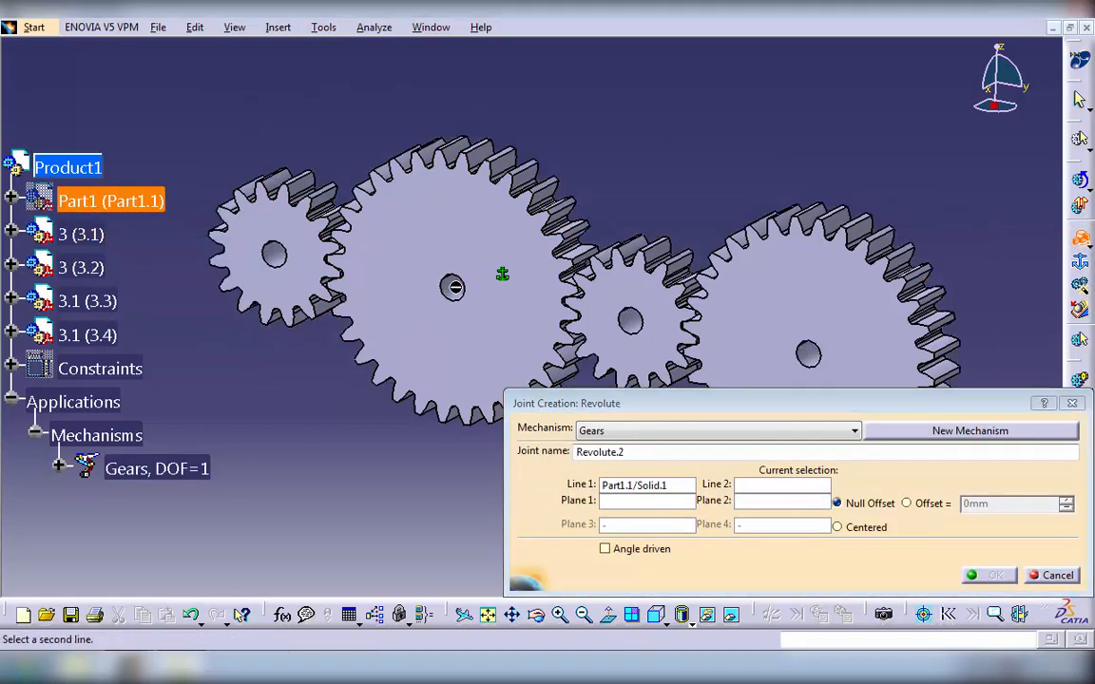
pyautogui.click(394, 244)
pyautogui.rightClick(111, 200)
pyautogui.click(143, 244)
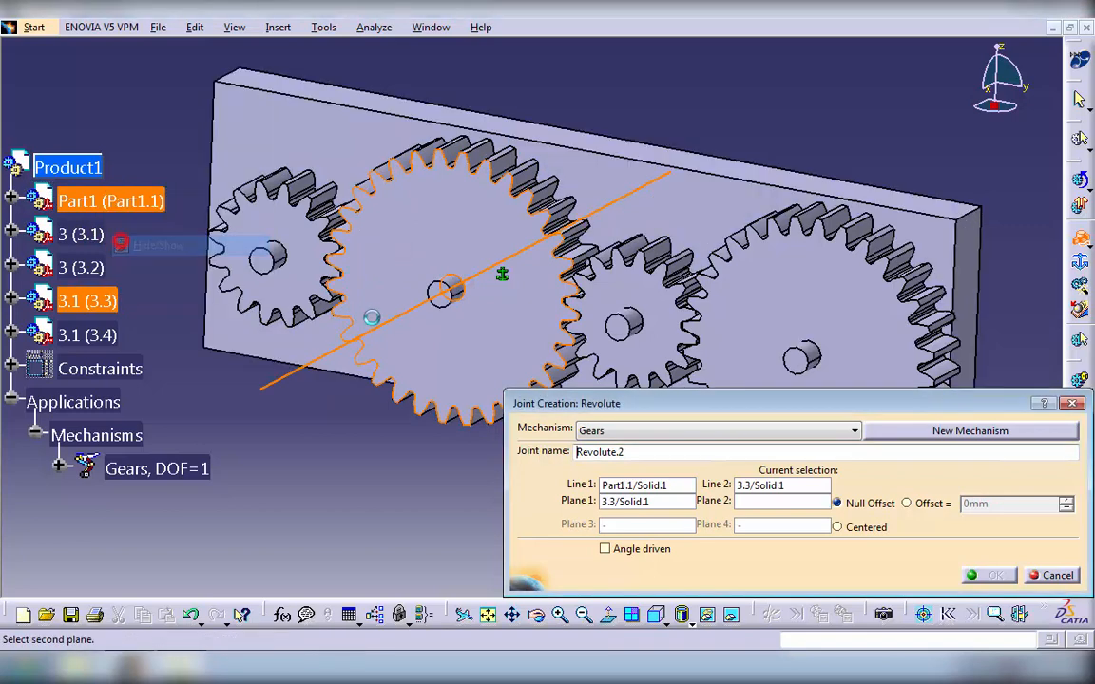
pyautogui.click(437, 290)
pyautogui.click(918, 505)
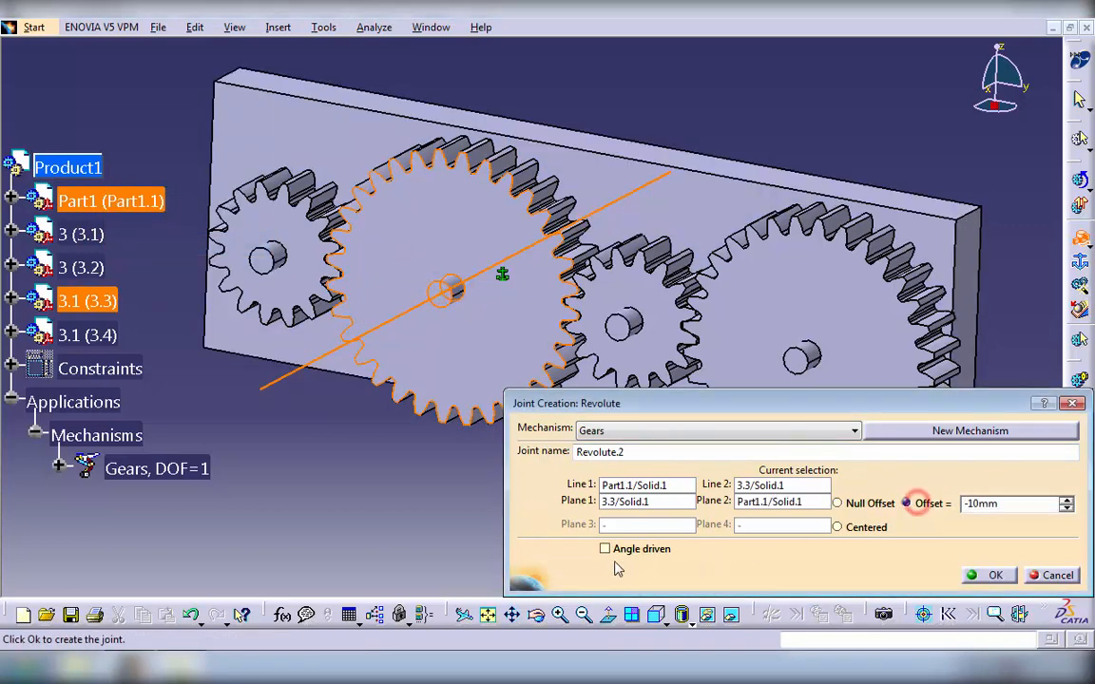
pyautogui.click(991, 578)
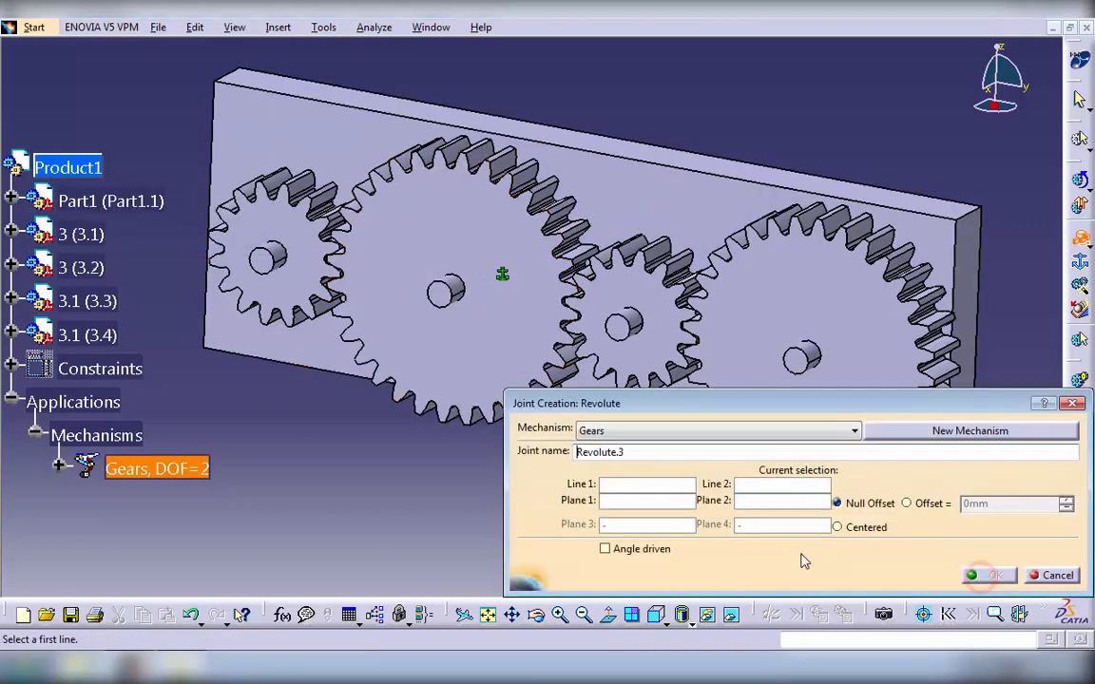
# - Create a revolute joint between the plate's third pin and gear 3 (3.1), with a -10 mm offset between gear face and pin end
pyautogui.click(632, 316)
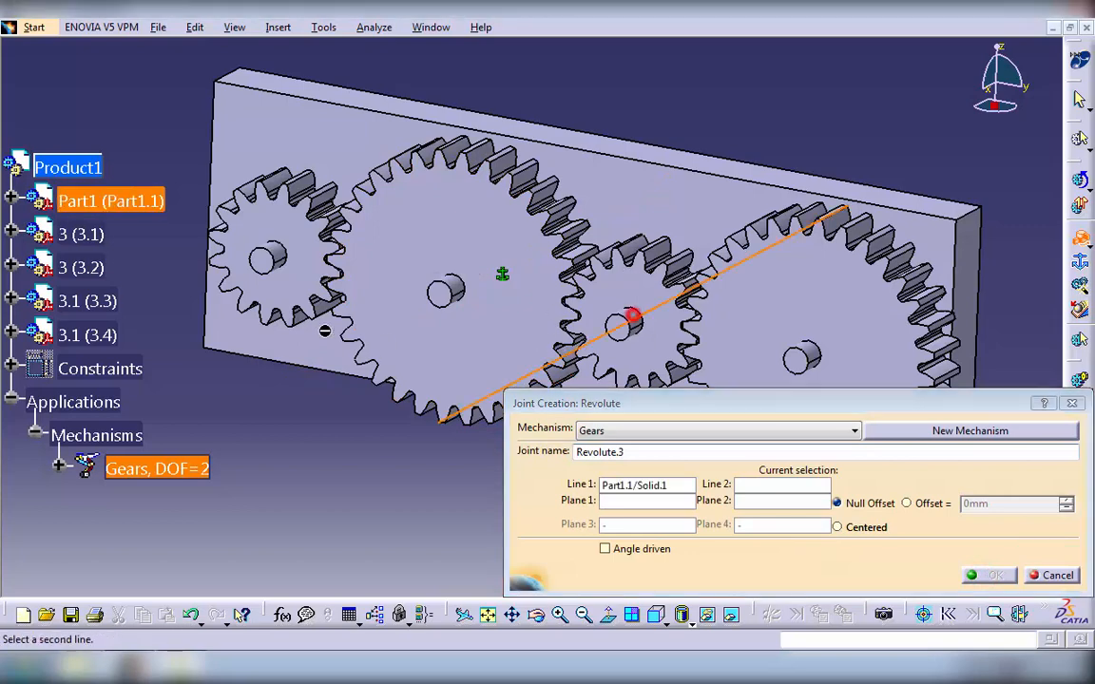
pyautogui.rightClick(104, 205)
pyautogui.click(152, 257)
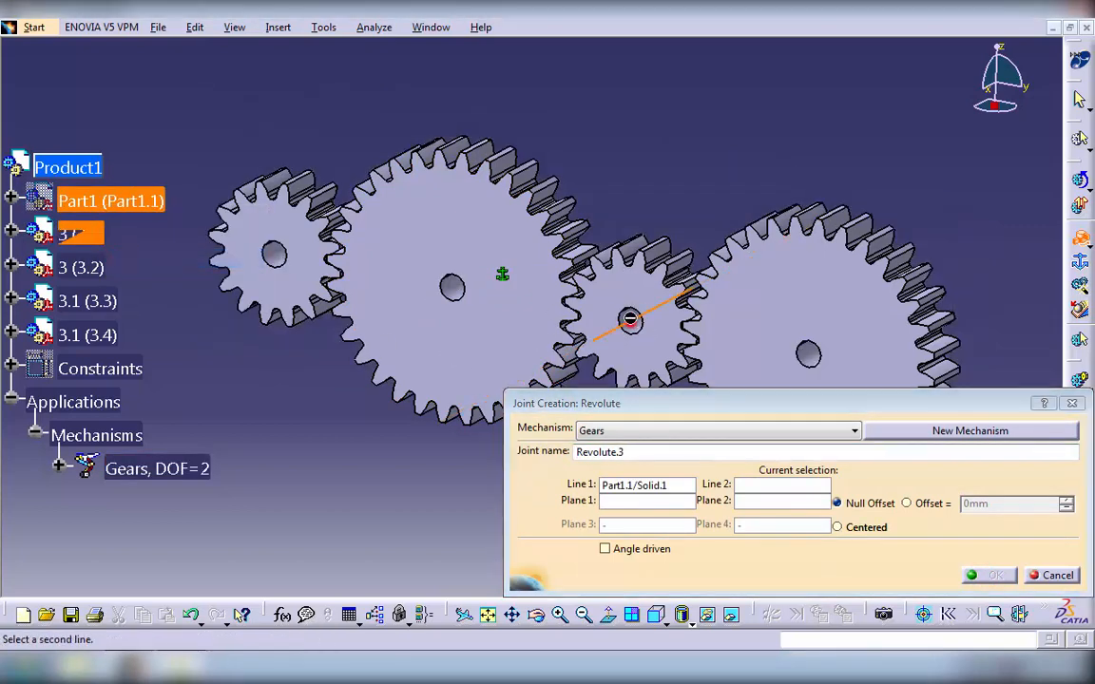
pyautogui.click(627, 319)
pyautogui.rightClick(100, 202)
pyautogui.click(123, 247)
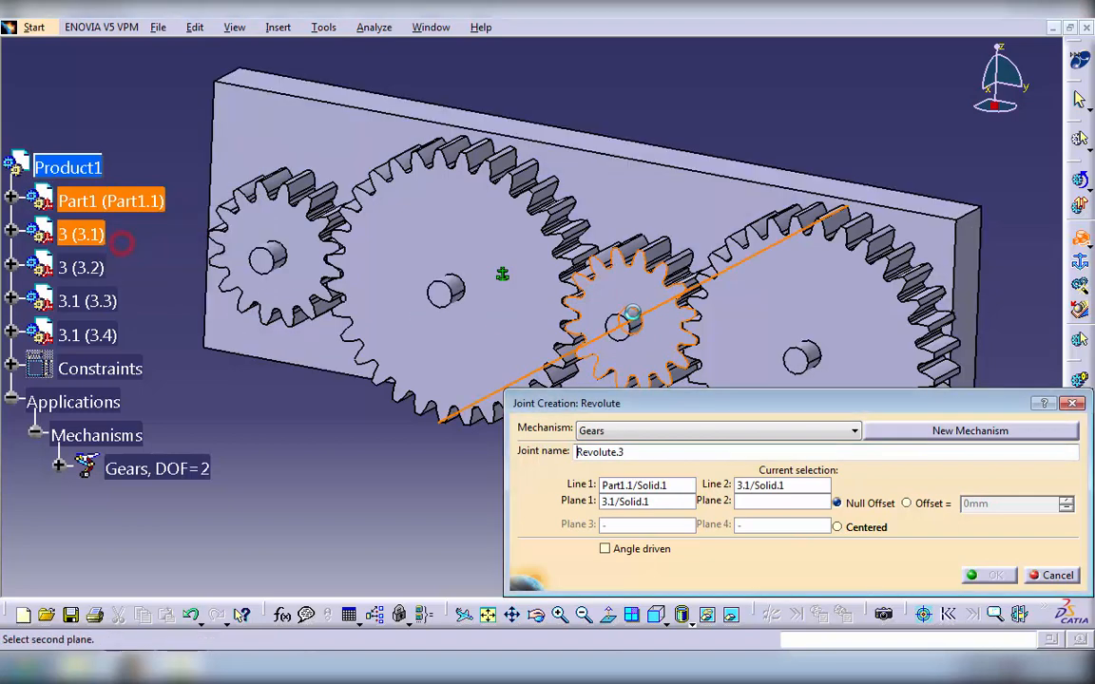
pyautogui.click(618, 321)
pyautogui.click(905, 503)
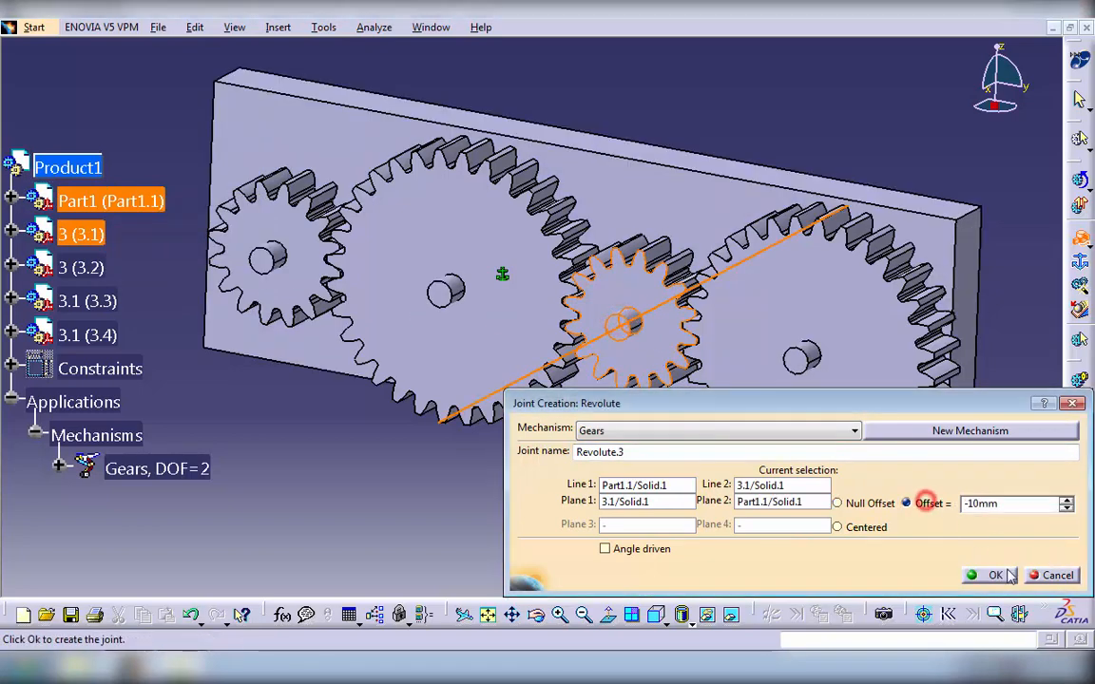
pyautogui.click(990, 576)
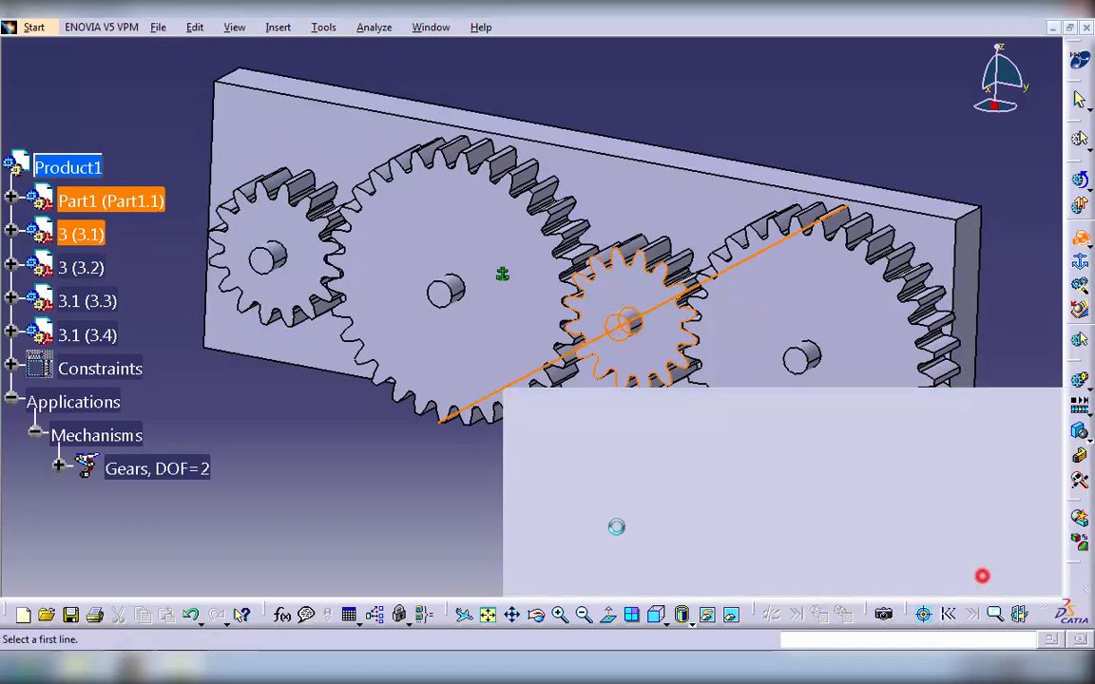
# - Create a revolute joint between the plate's fourth pin and gear 3.1 (3.4), using the Offset option for gear face and pin end
pyautogui.click(824, 361)
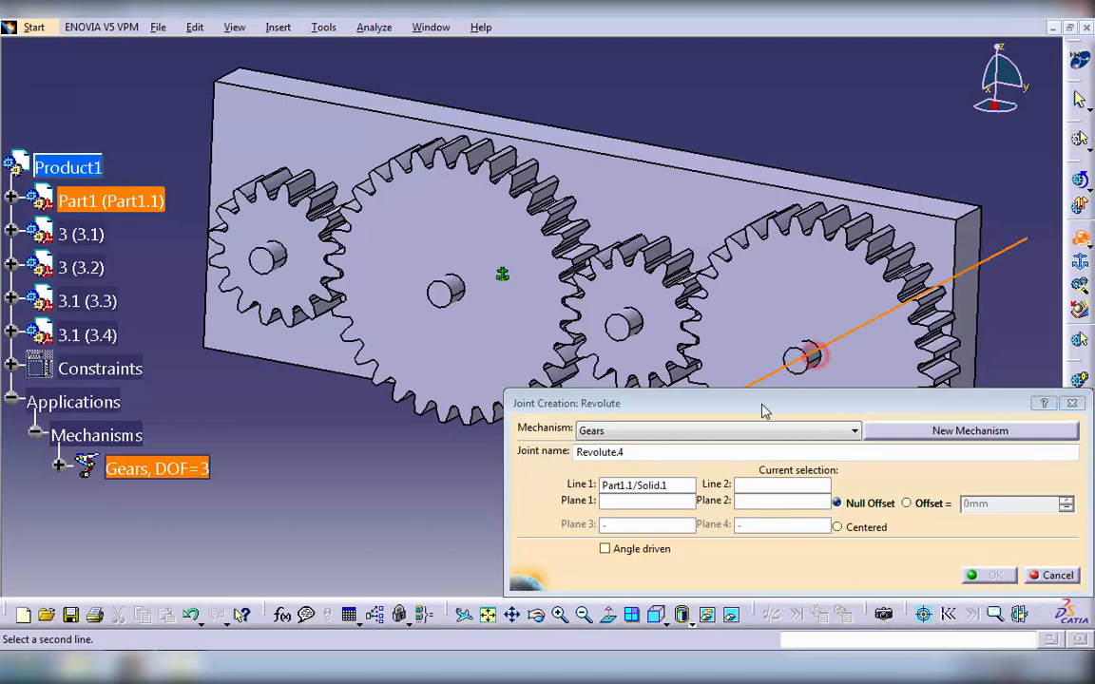
pyautogui.rightClick(122, 198)
pyautogui.click(147, 255)
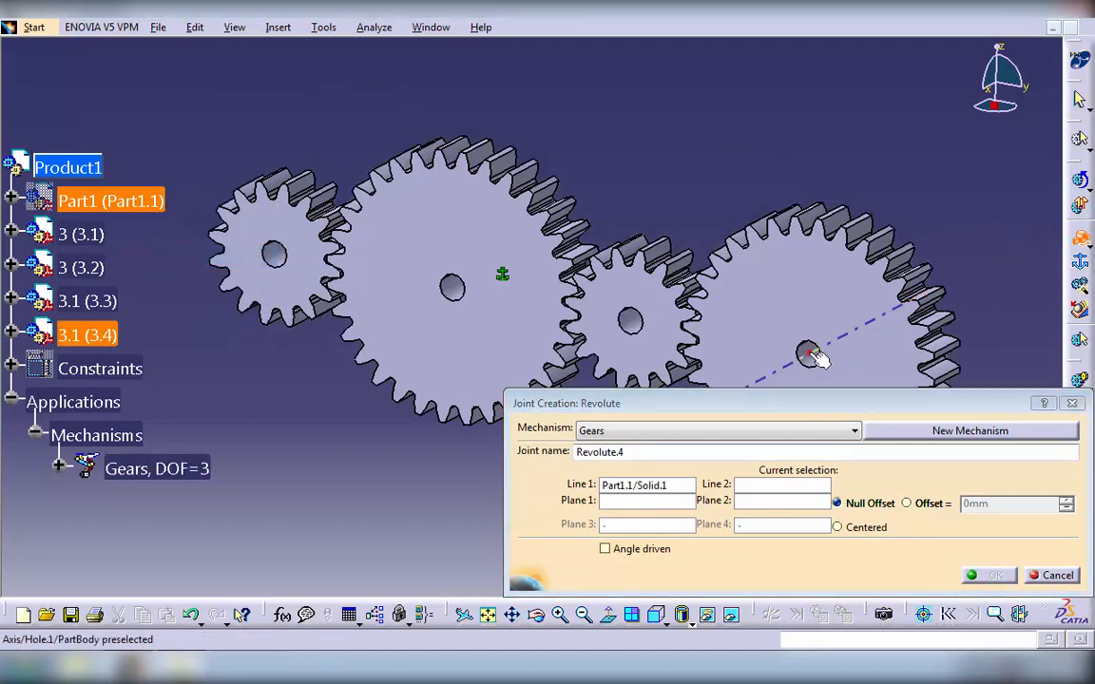
pyautogui.click(815, 354)
pyautogui.click(761, 319)
pyautogui.rightClick(127, 203)
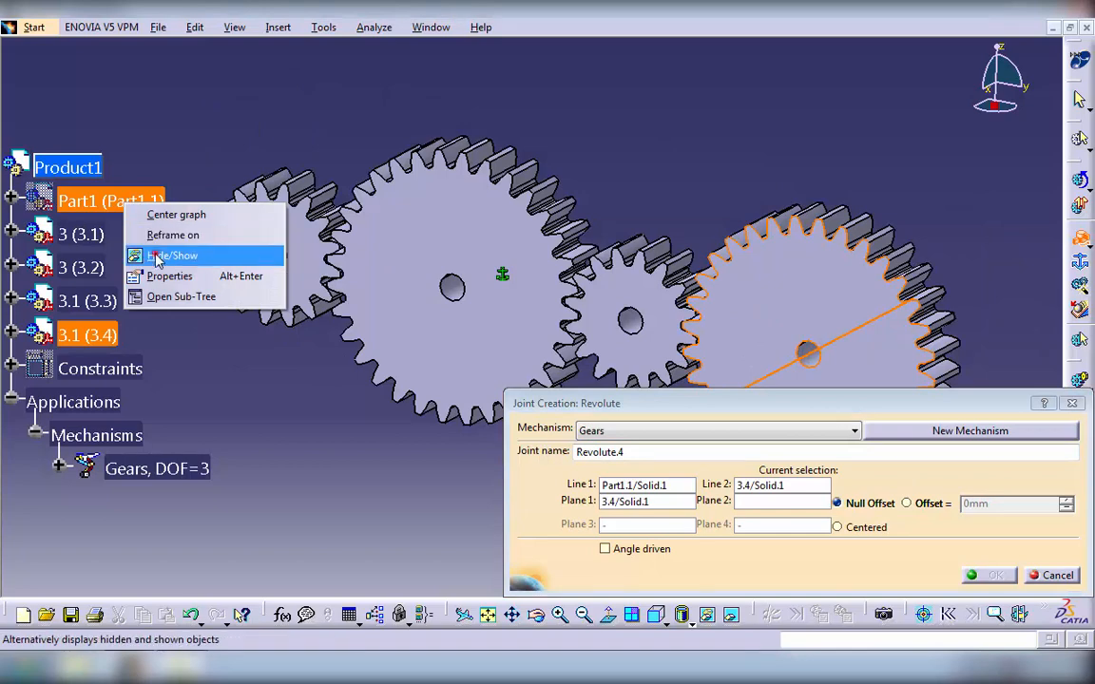
pyautogui.click(156, 254)
pyautogui.click(791, 357)
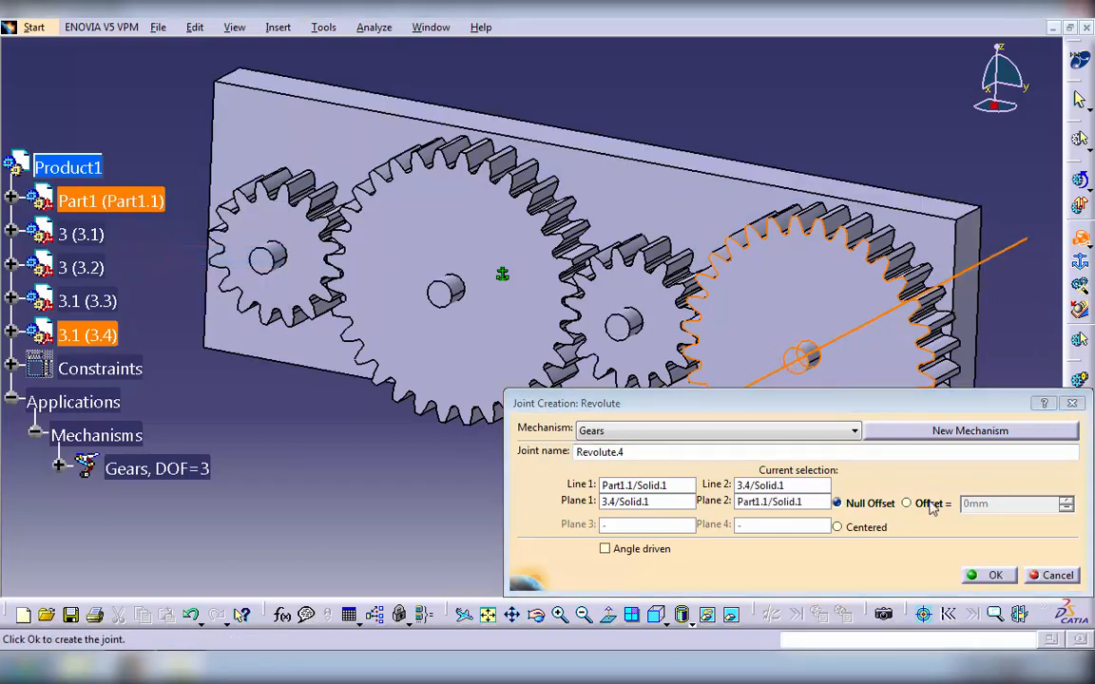
pyautogui.click(906, 503)
pyautogui.click(993, 575)
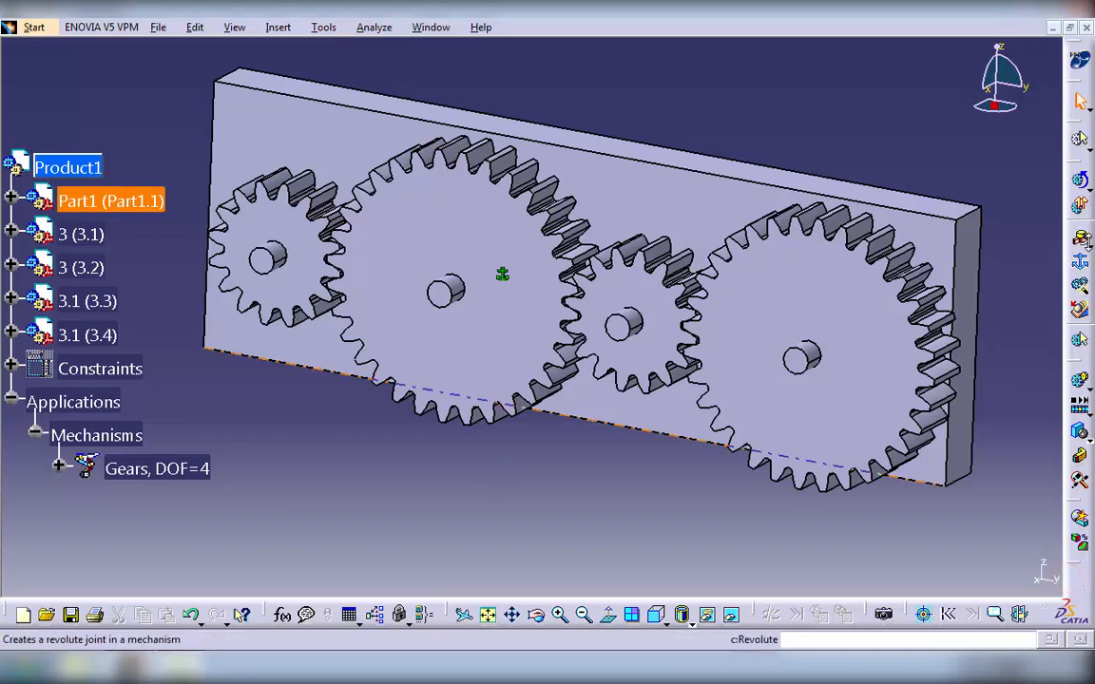
# - Create a gear joint linking Revolute.1 and Revolute.2 with opposite rotation directions and a ratio of -0.5
pyautogui.click(1089, 245)
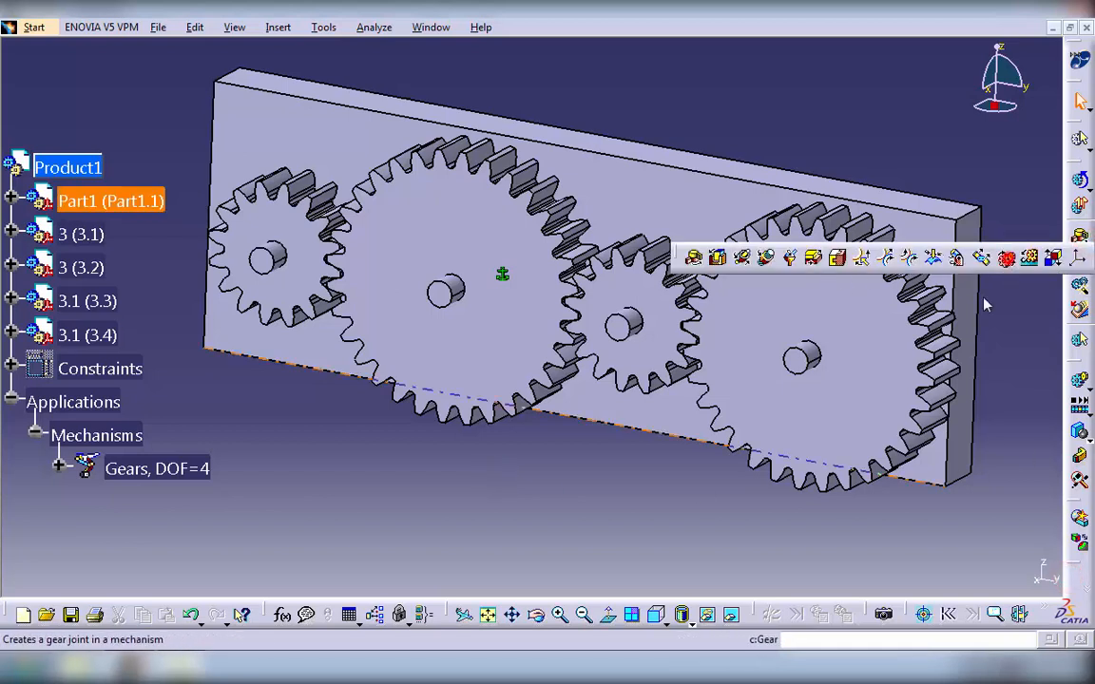
pyautogui.click(1005, 258)
pyautogui.moveTo(672, 51); pyautogui.dragTo(683, 105)
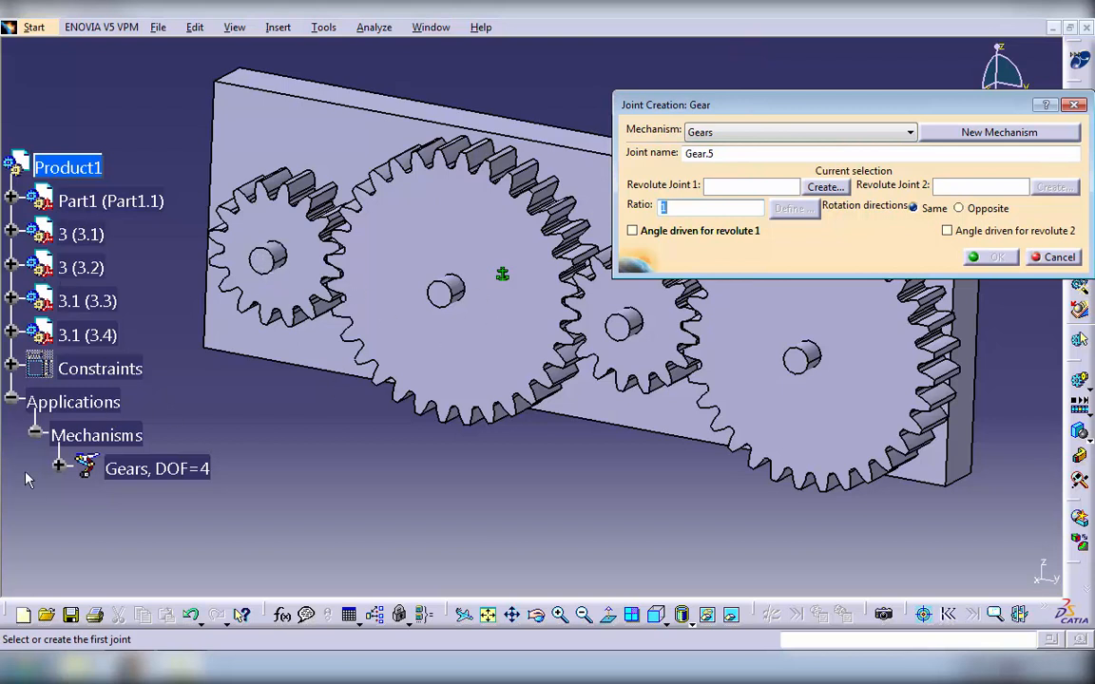
pyautogui.click(59, 468)
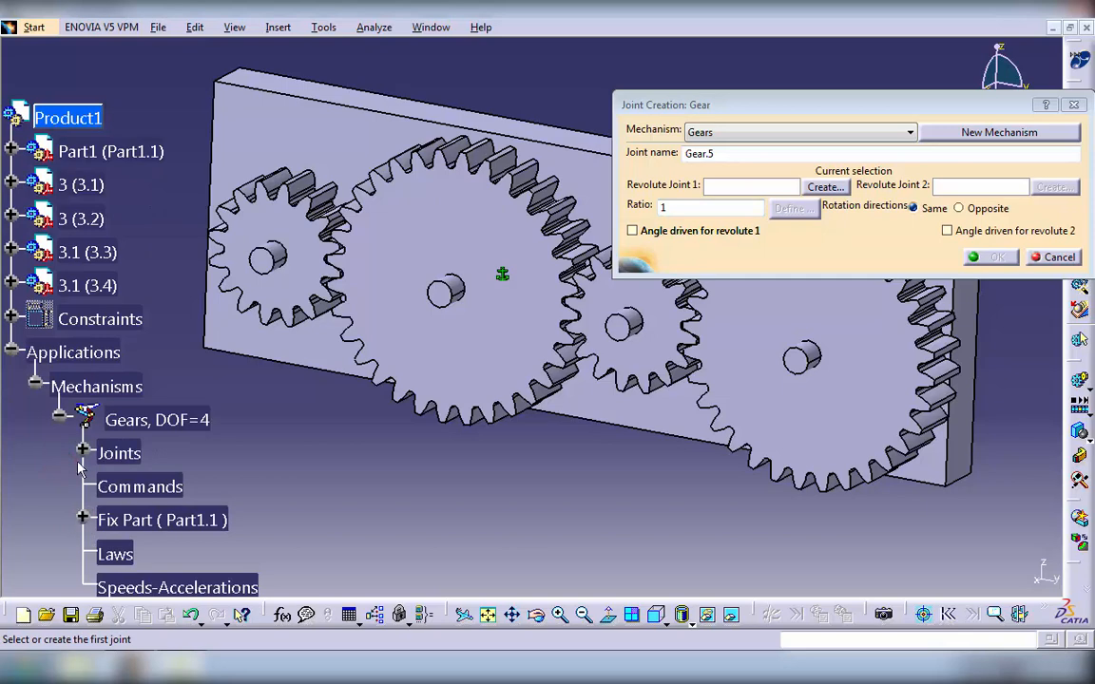
pyautogui.click(82, 453)
pyautogui.click(265, 455)
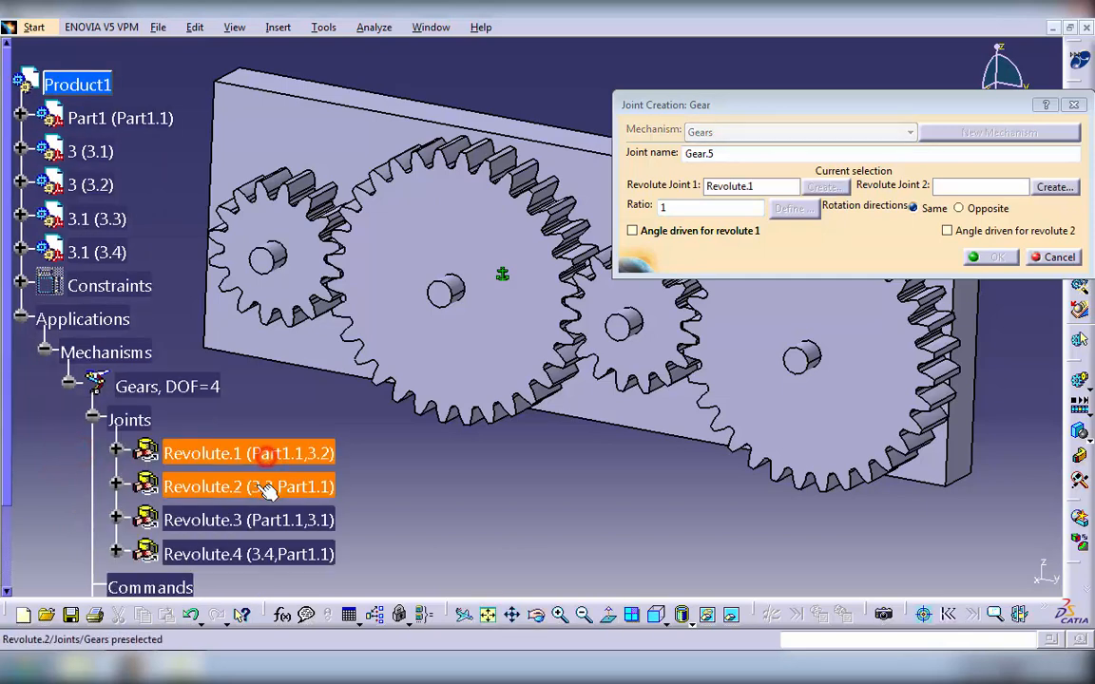
pyautogui.click(267, 489)
pyautogui.click(958, 209)
pyautogui.click(676, 207)
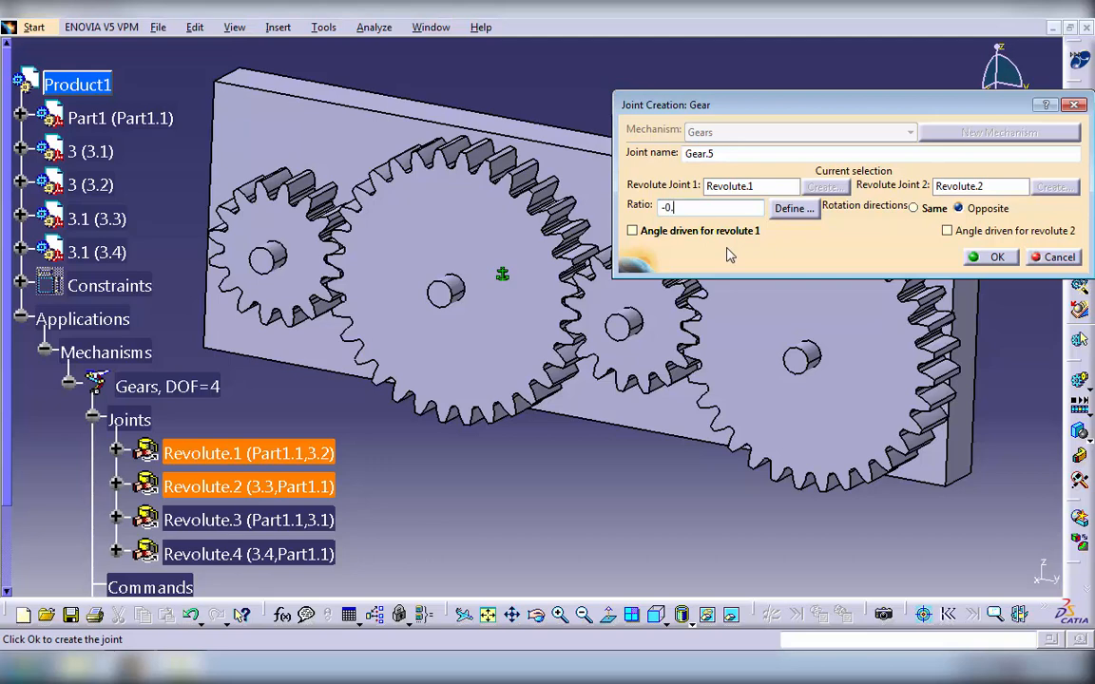
pyautogui.write('-0.5')
pyautogui.click(994, 256)
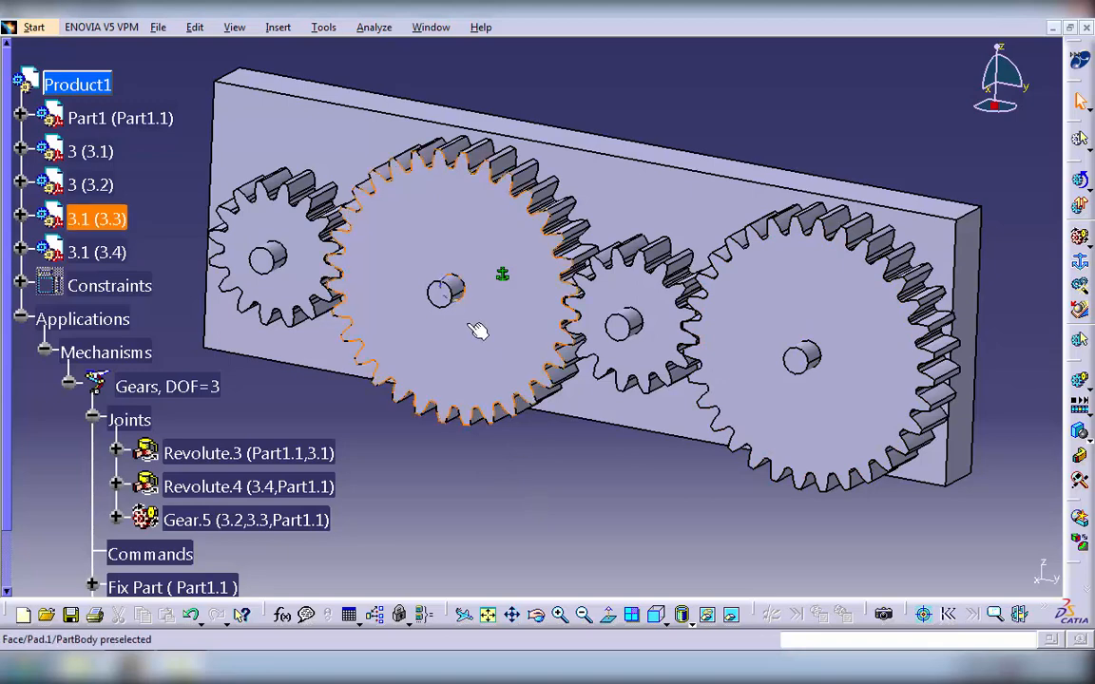
# - Start a gear joint and create its first revolute joint between the plate's second pin and gear 3.1 (3.3), using the Offset option
pyautogui.click(1080, 233)
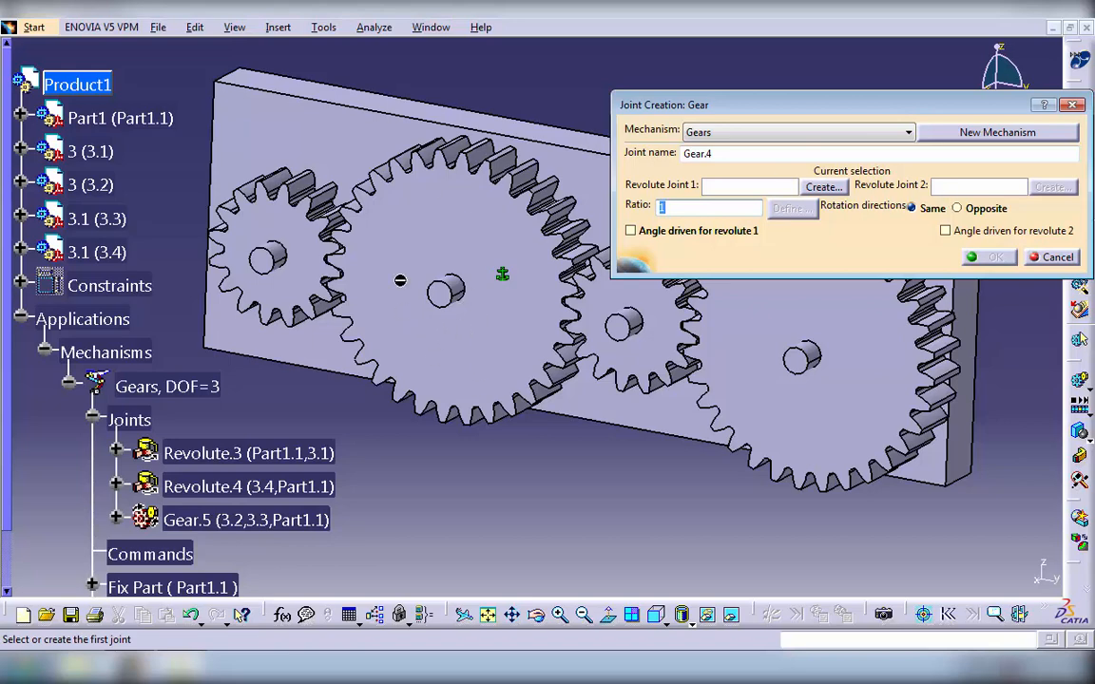
pyautogui.click(823, 186)
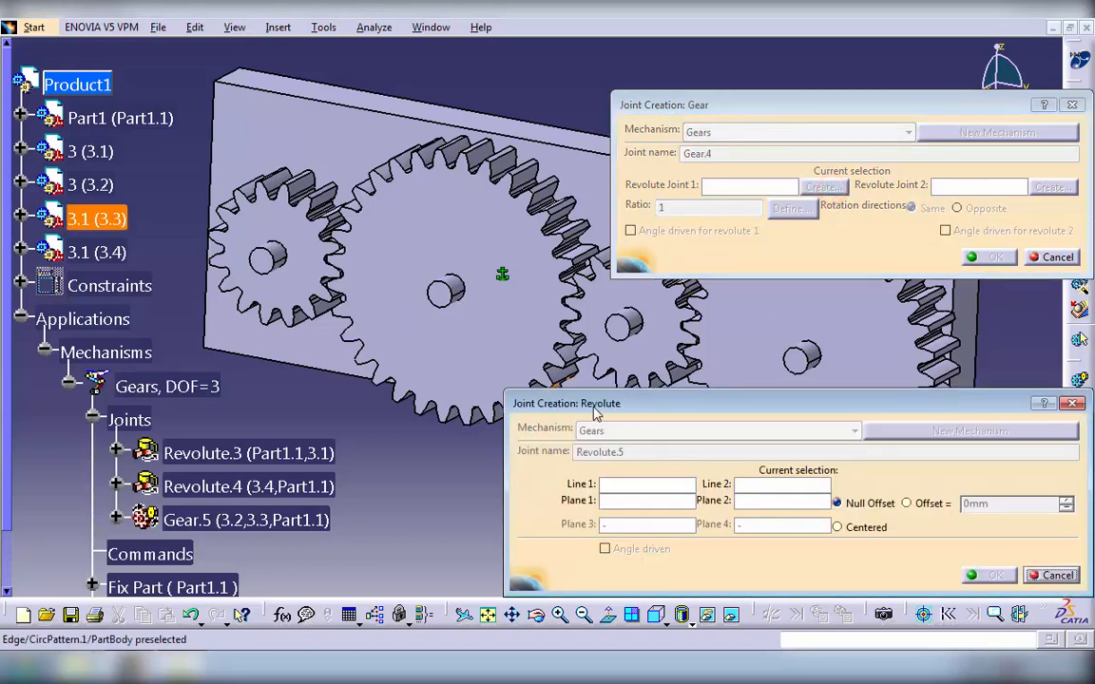
pyautogui.click(454, 291)
pyautogui.rightClick(169, 120)
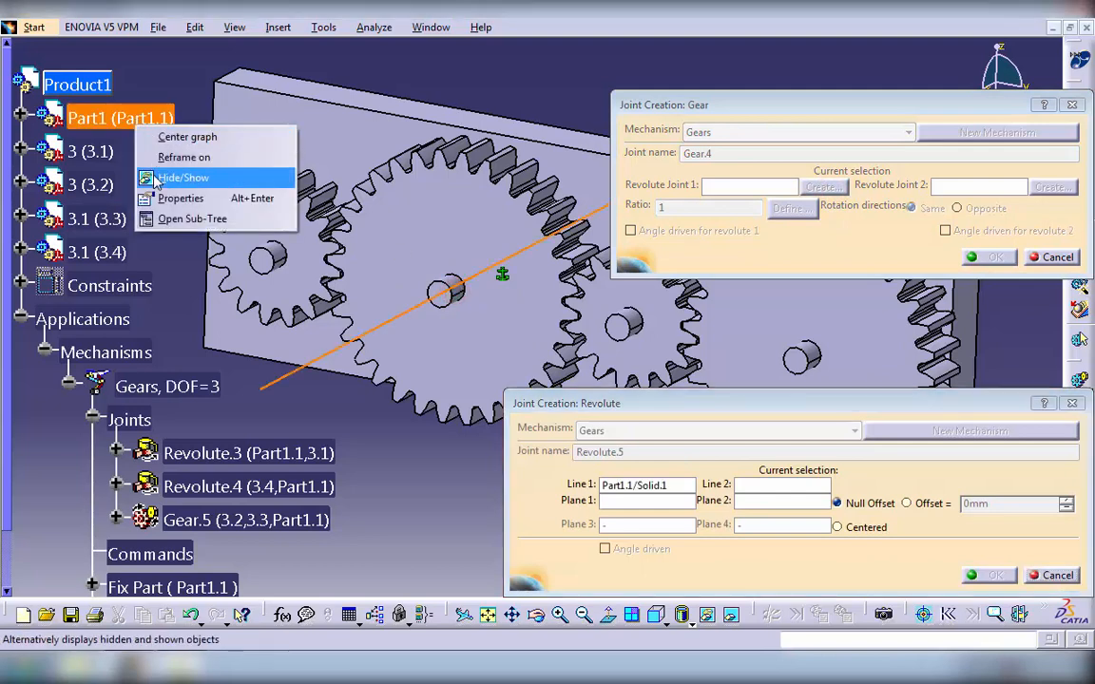
pyautogui.click(237, 179)
pyautogui.click(452, 288)
pyautogui.rightClick(171, 118)
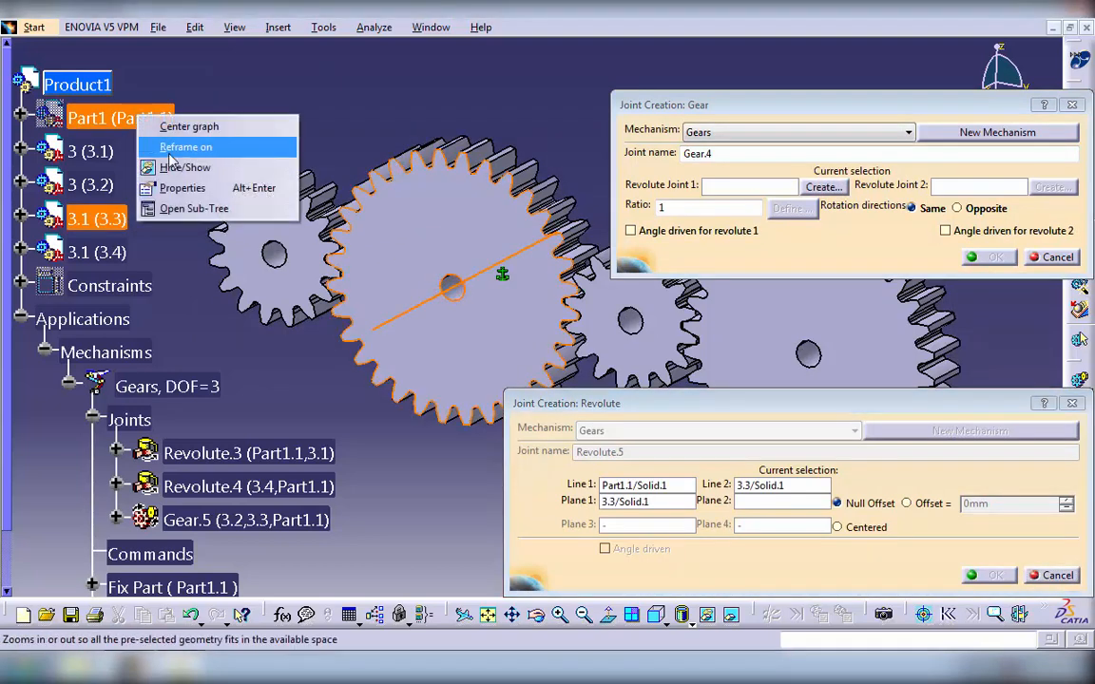
pyautogui.click(257, 163)
pyautogui.click(443, 292)
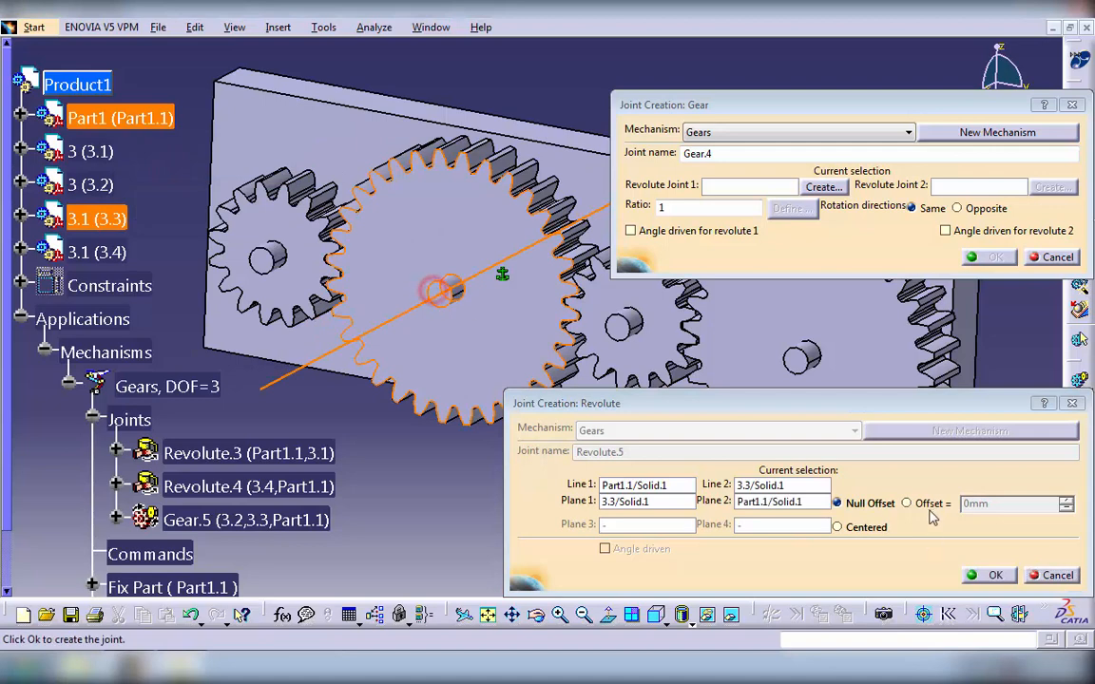
pyautogui.click(907, 503)
pyautogui.click(988, 575)
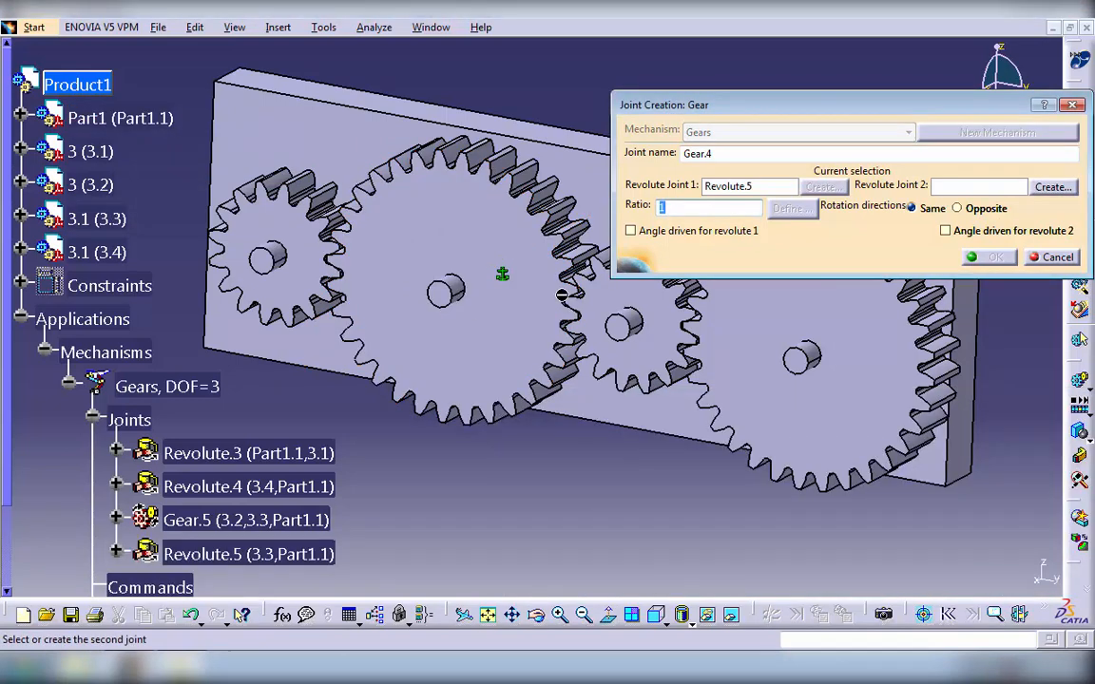
# - Complete the gear joint with Revolute.3 as the second joint, opposite rotation directions and a ratio of -2
pyautogui.click(268, 453)
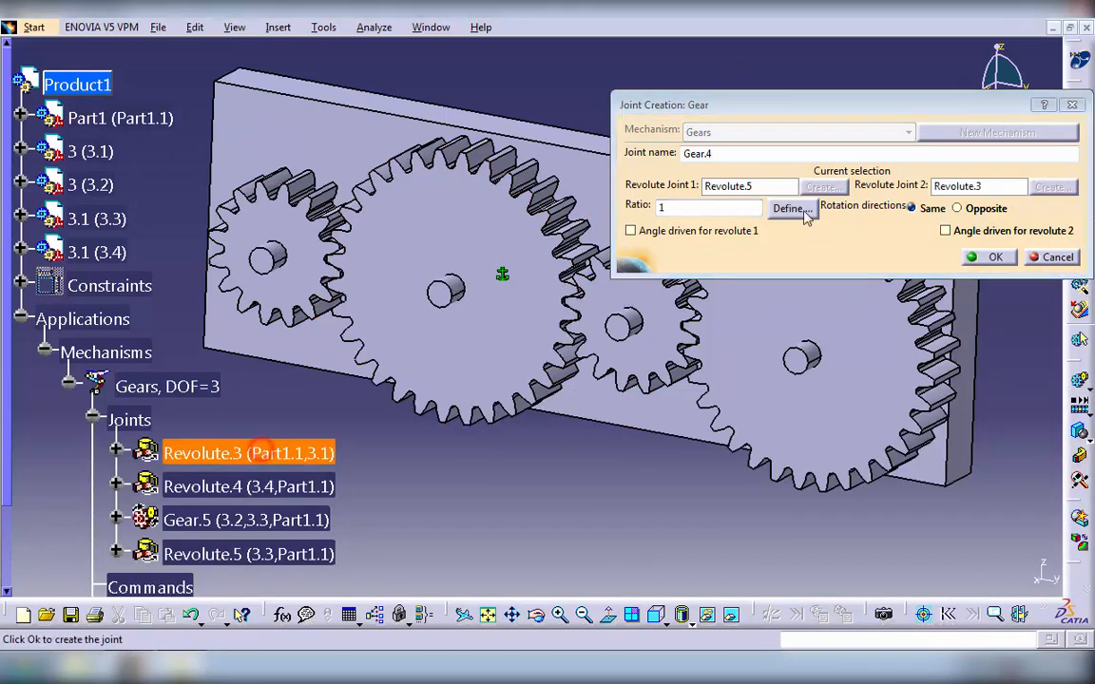
pyautogui.click(957, 209)
pyautogui.moveTo(695, 209); pyautogui.dragTo(627, 211)
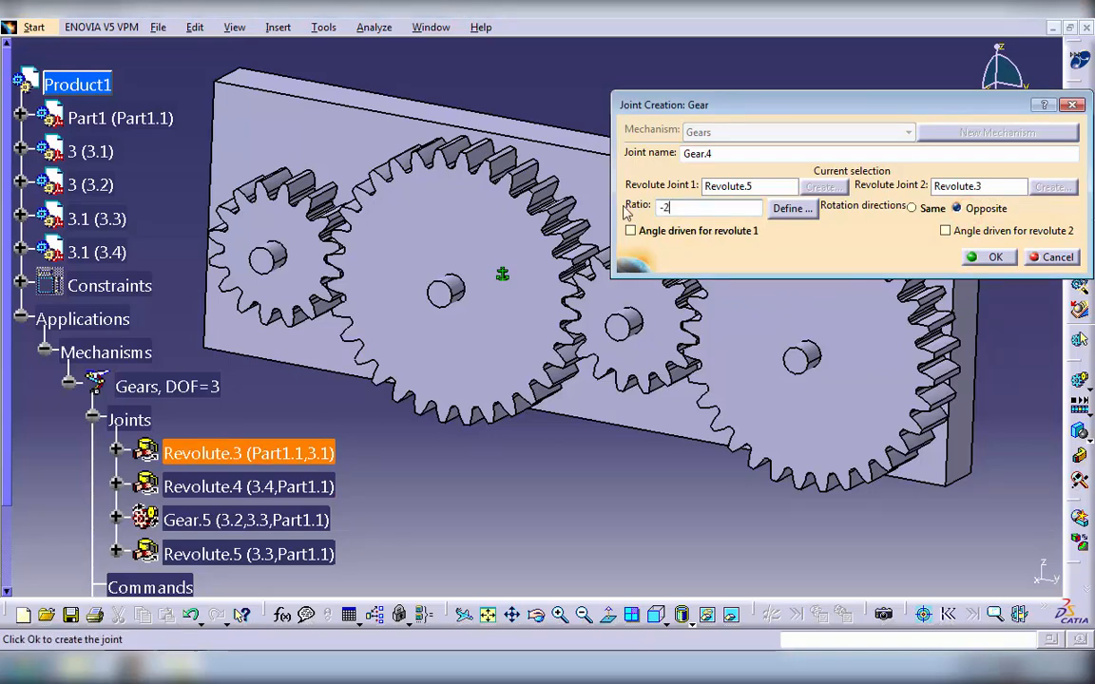
pyautogui.click(988, 256)
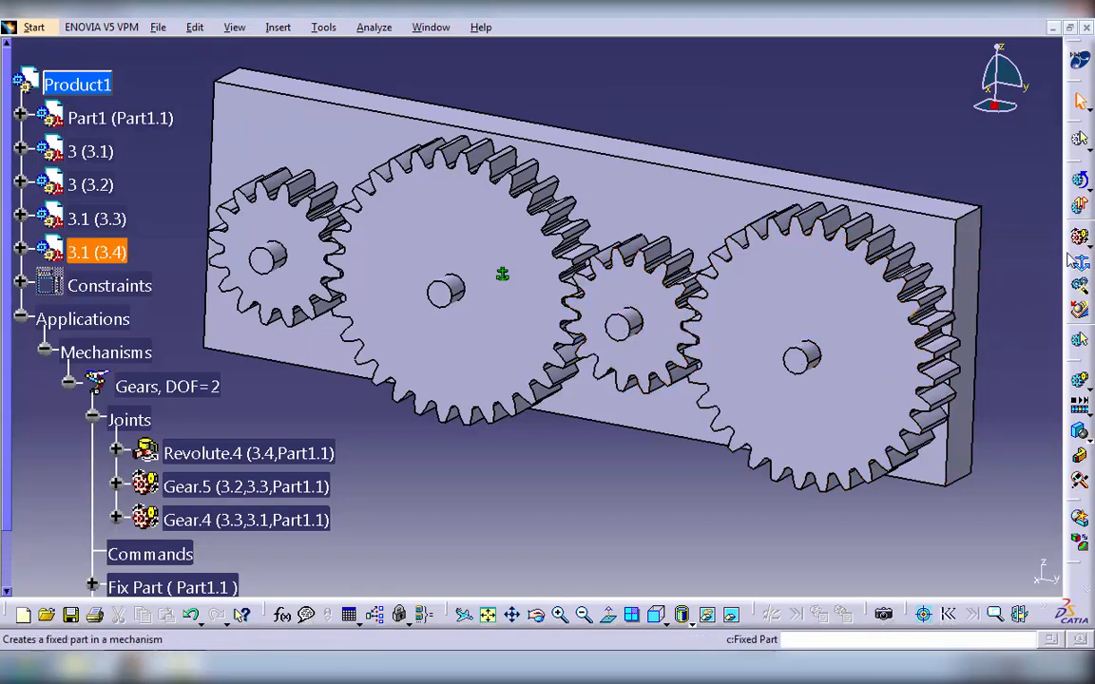
# - Start another gear joint and create its first revolute joint between the plate's third pin and gear 3 (3.1), with a -10 mm offset
pyautogui.click(1079, 239)
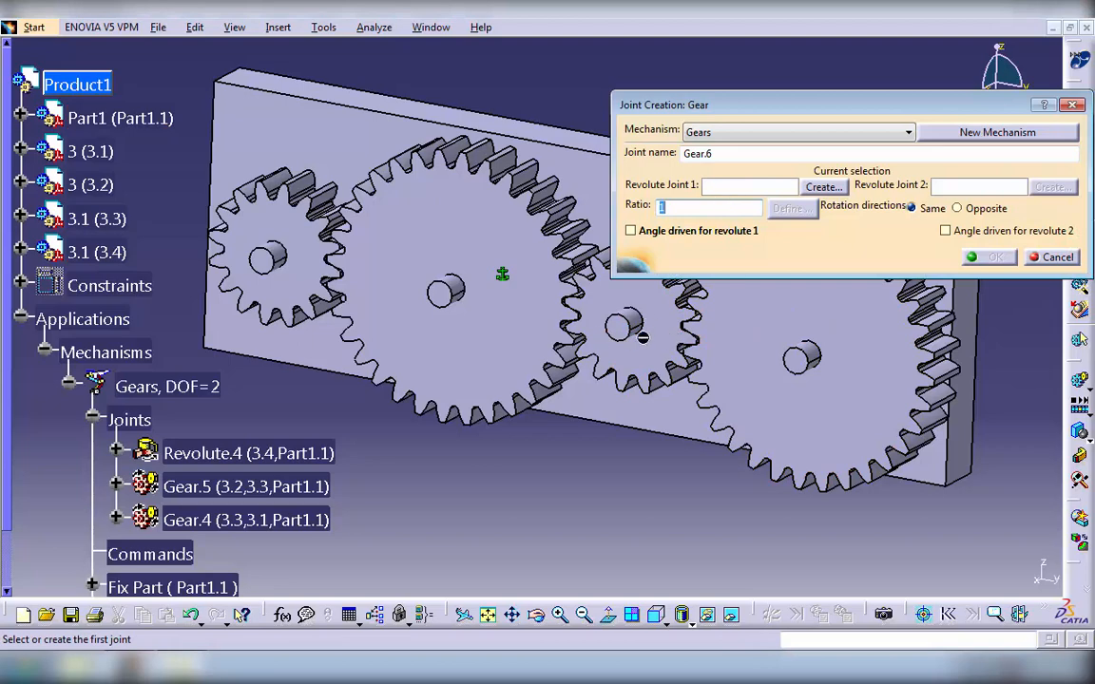
pyautogui.moveTo(774, 104); pyautogui.dragTo(778, 42)
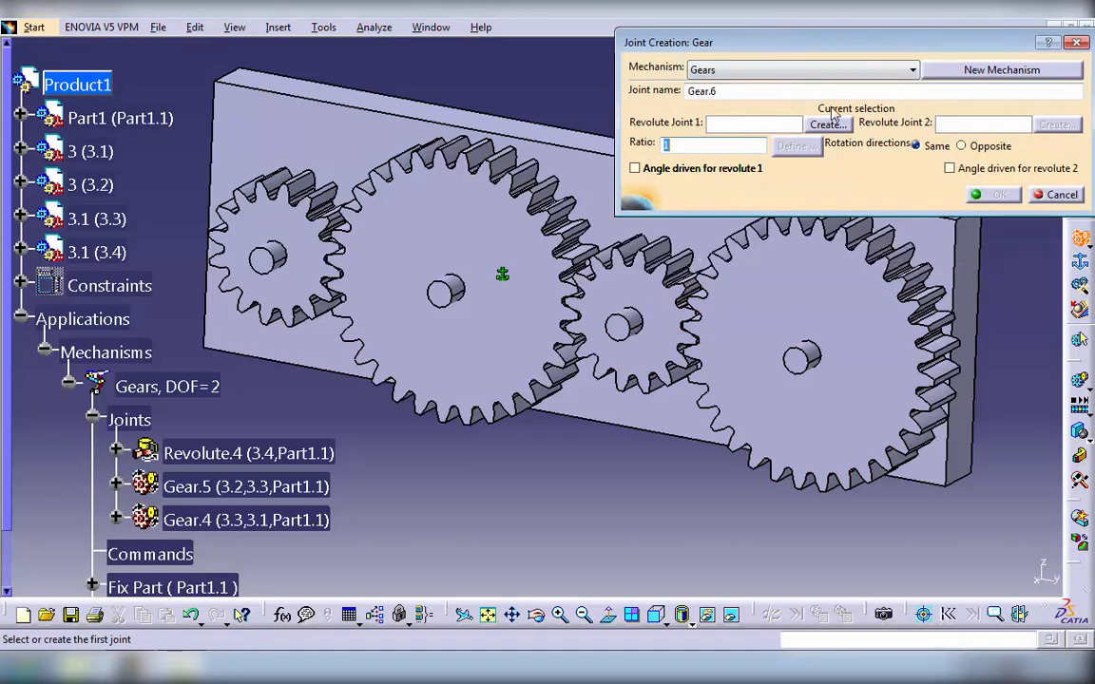
pyautogui.click(828, 123)
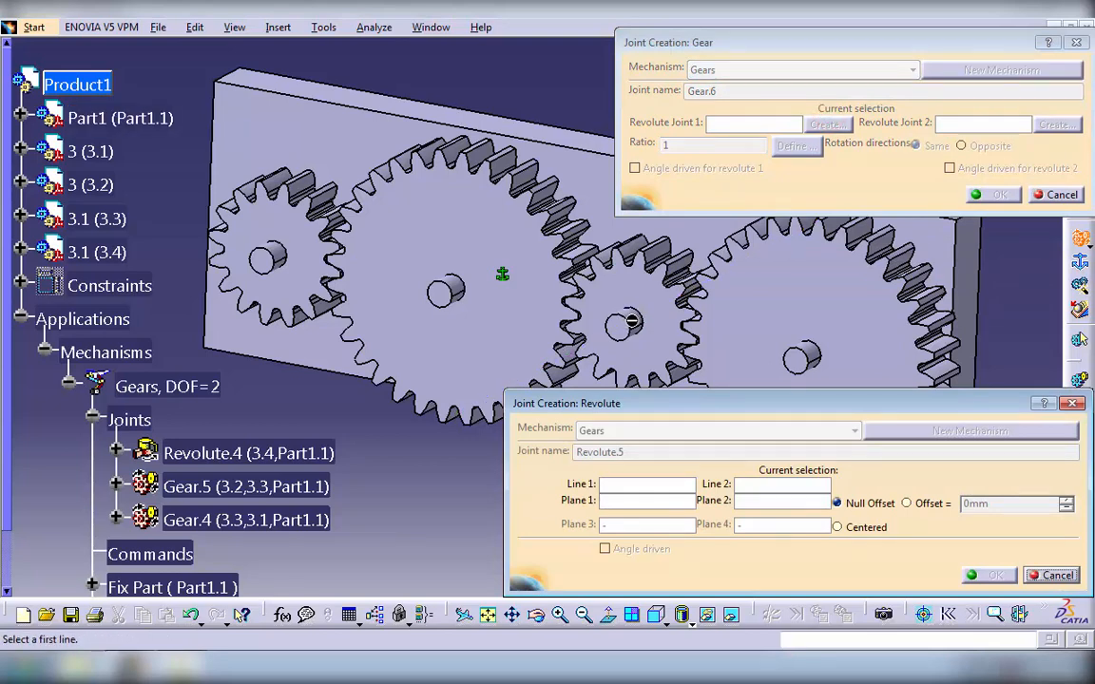
pyautogui.click(634, 319)
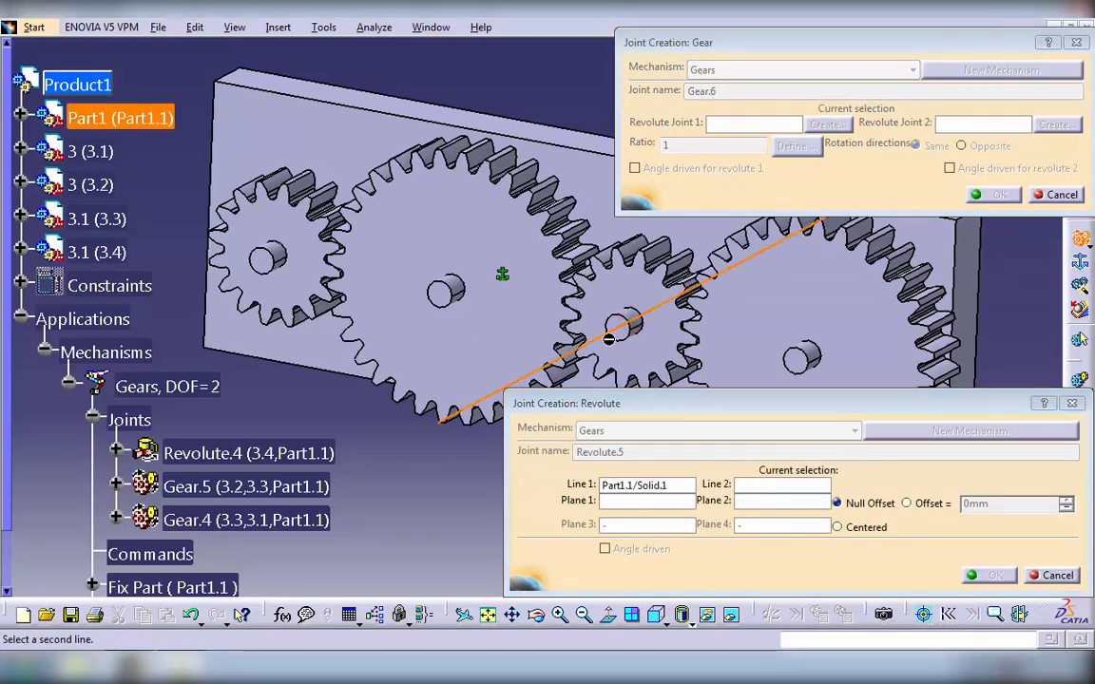
pyautogui.rightClick(92, 117)
pyautogui.click(143, 175)
pyautogui.click(620, 301)
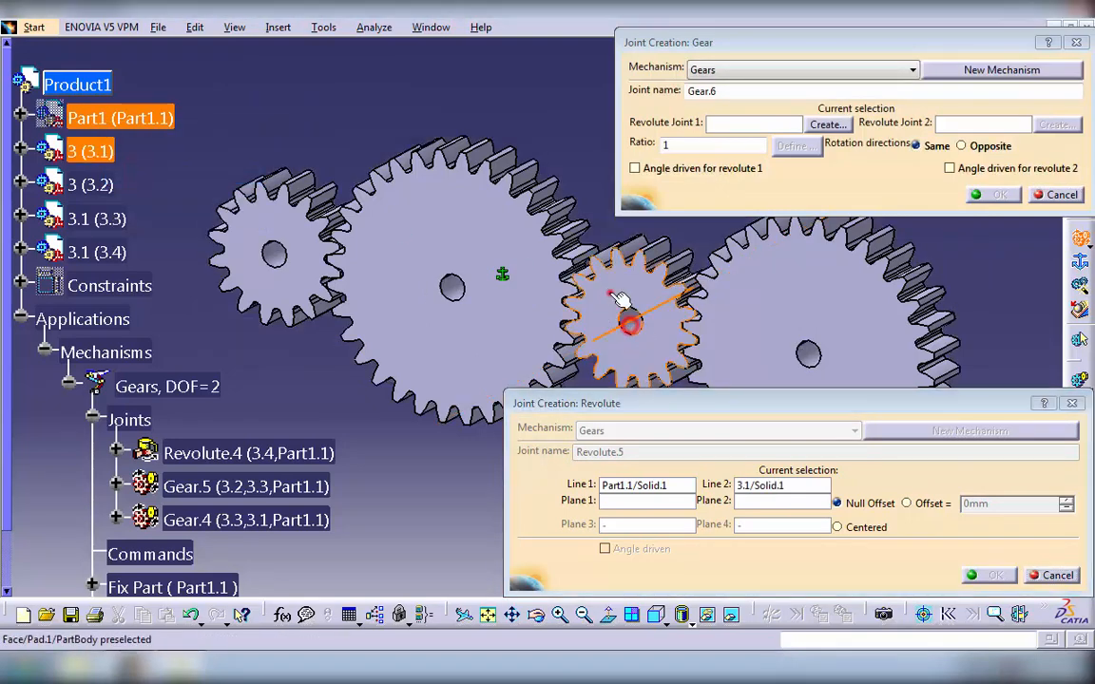
pyautogui.click(620, 300)
pyautogui.rightClick(93, 117)
pyautogui.click(142, 175)
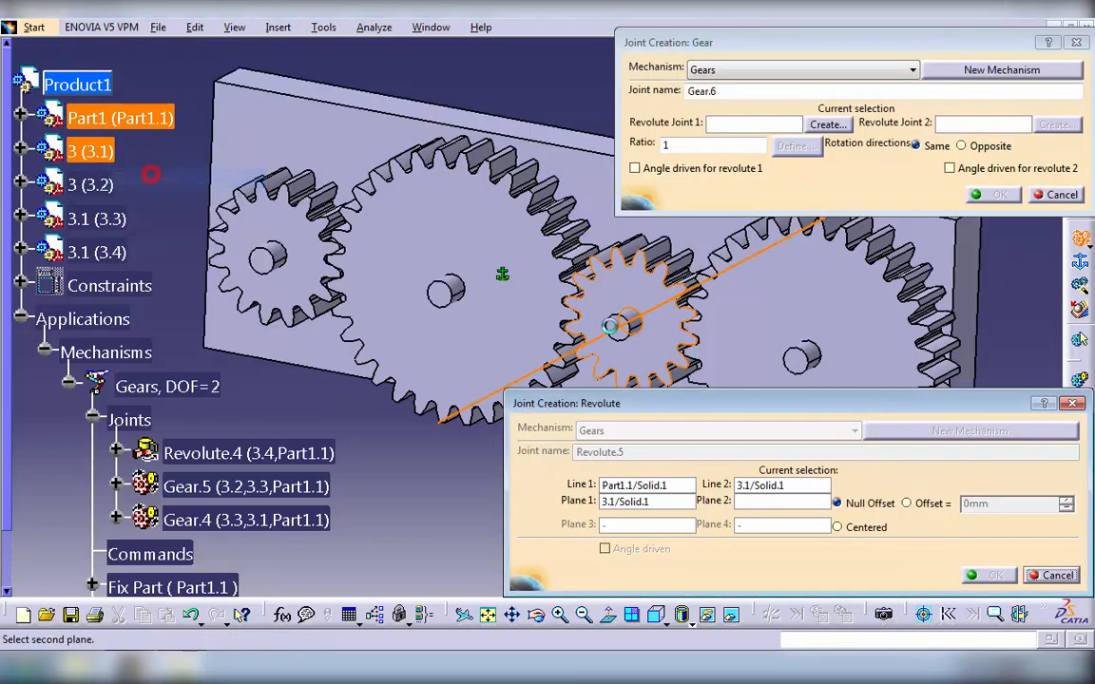
pyautogui.click(617, 321)
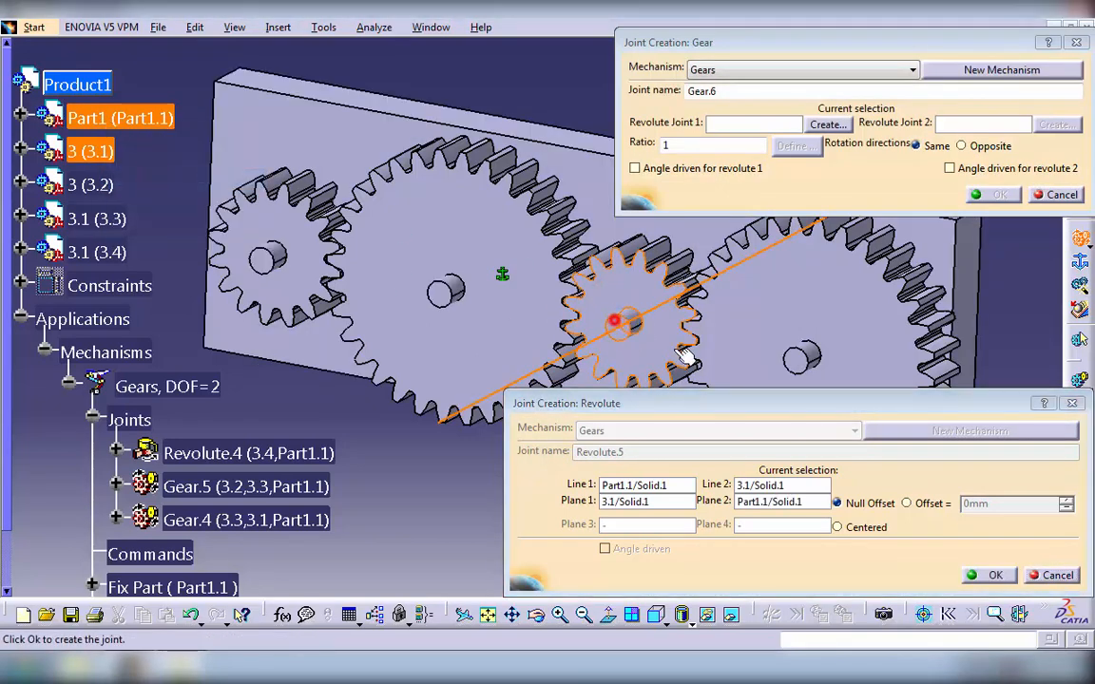
pyautogui.click(990, 575)
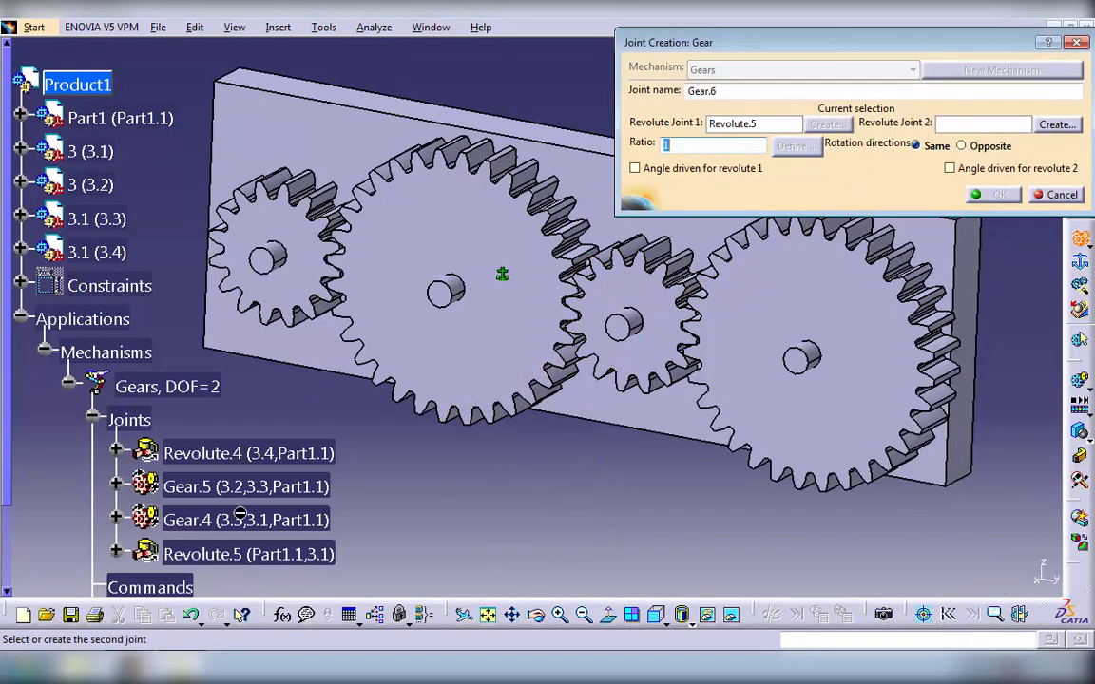
# - Complete the gear joint with Revolute.4 as the second joint, opposite rotation directions and a ratio of -0.5
pyautogui.click(213, 454)
pyautogui.click(971, 148)
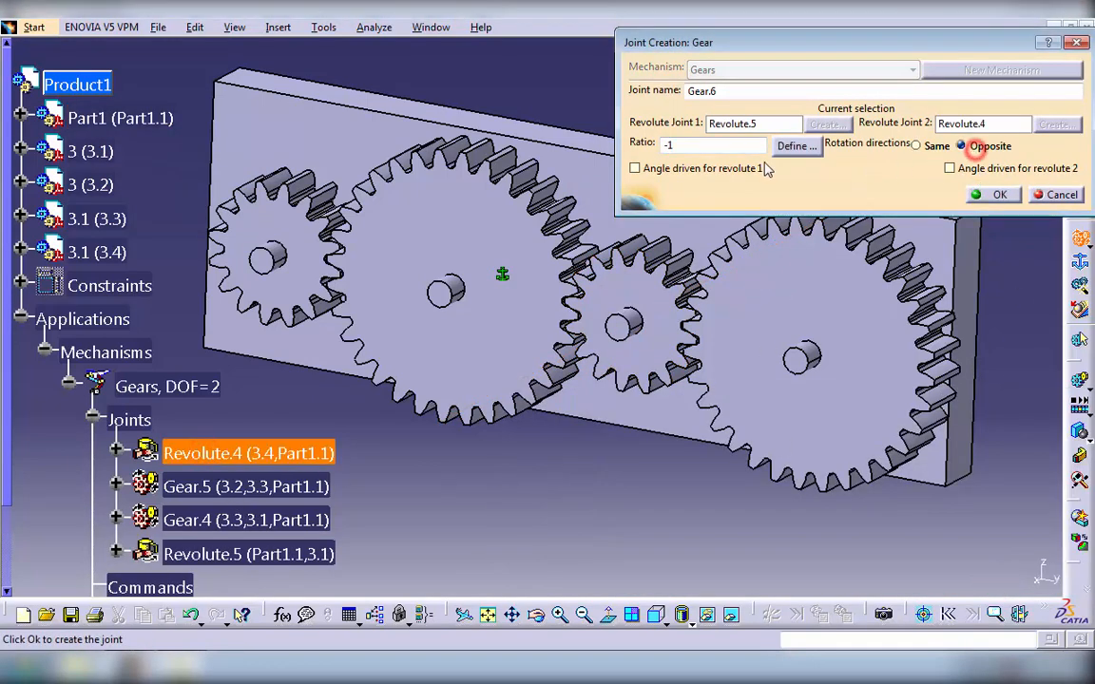
pyautogui.click(677, 145)
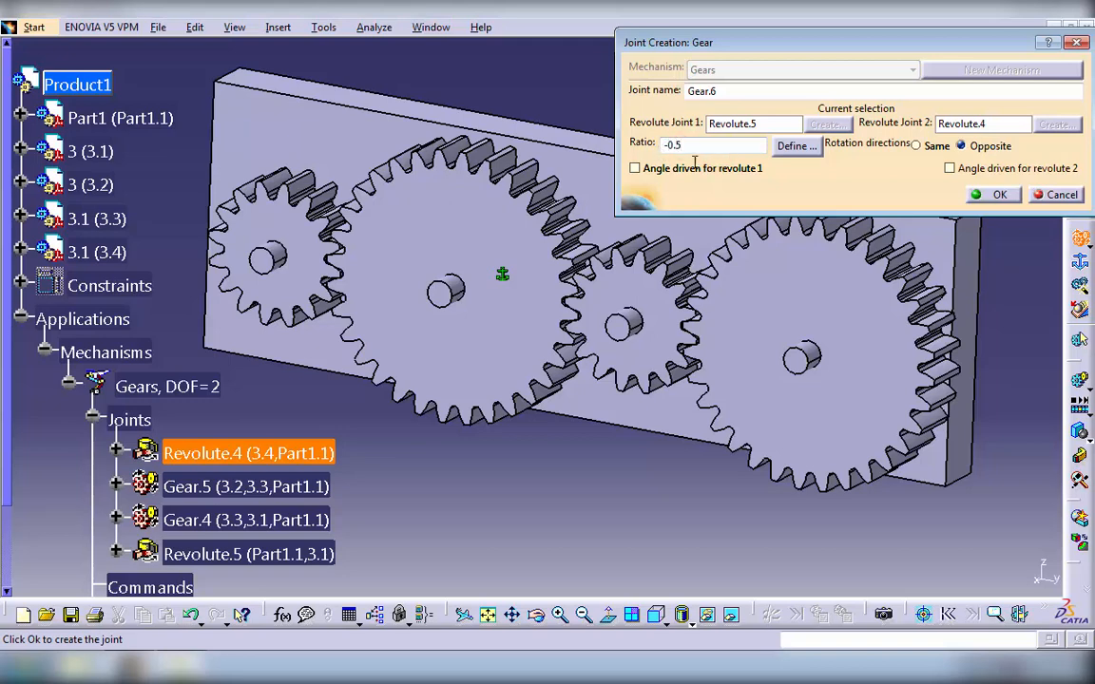
pyautogui.click(991, 194)
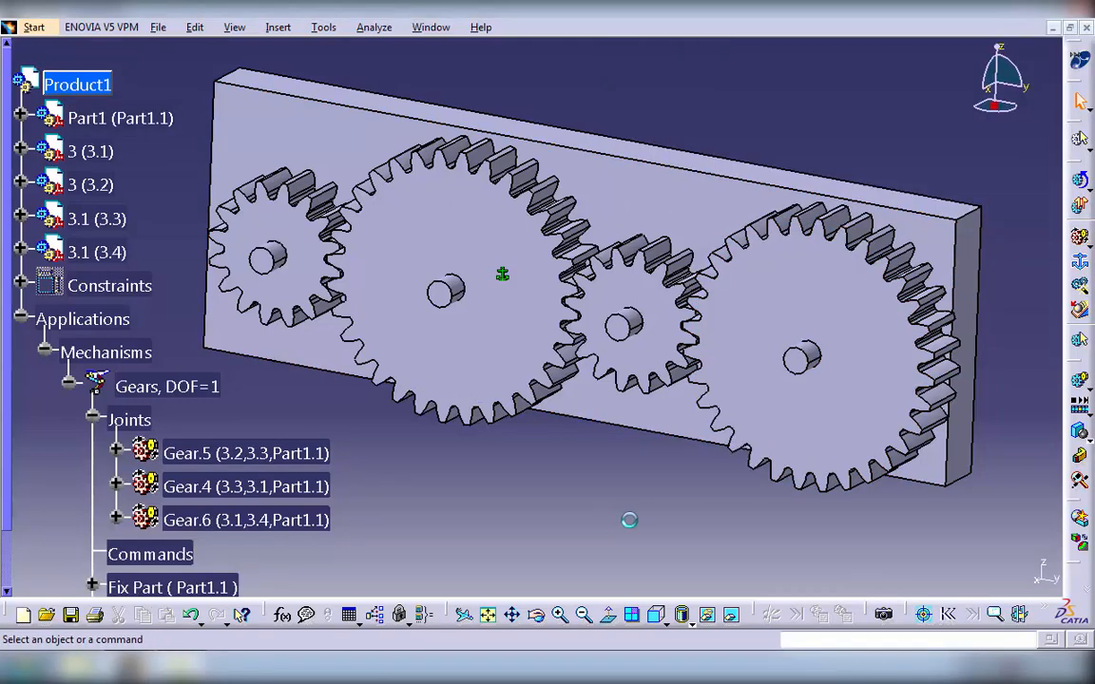
# - Edit joint Gear.5 so that the angle is driven for revolute 1
pyautogui.doubleClick(228, 453)
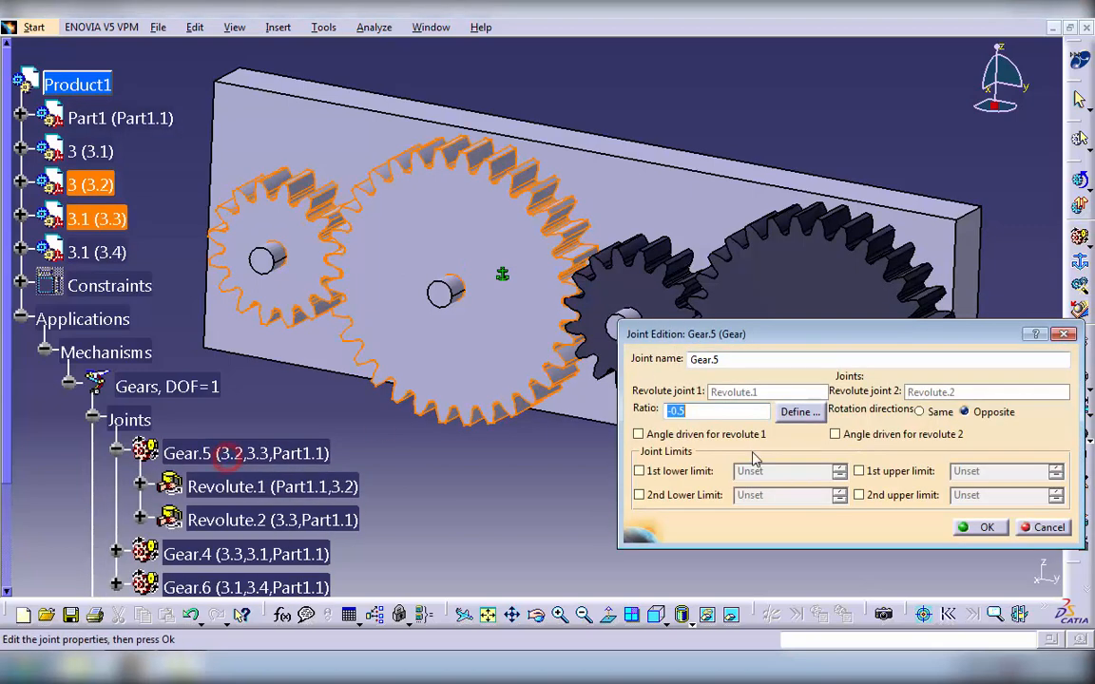
pyautogui.click(638, 434)
pyautogui.click(984, 529)
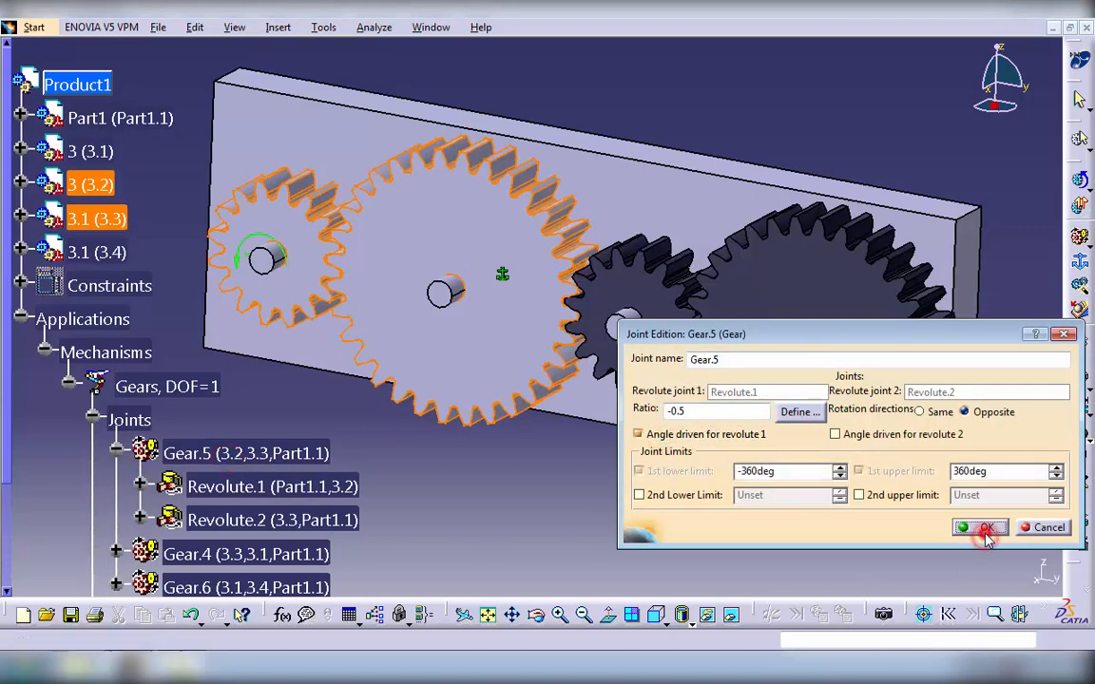
pyautogui.click(619, 372)
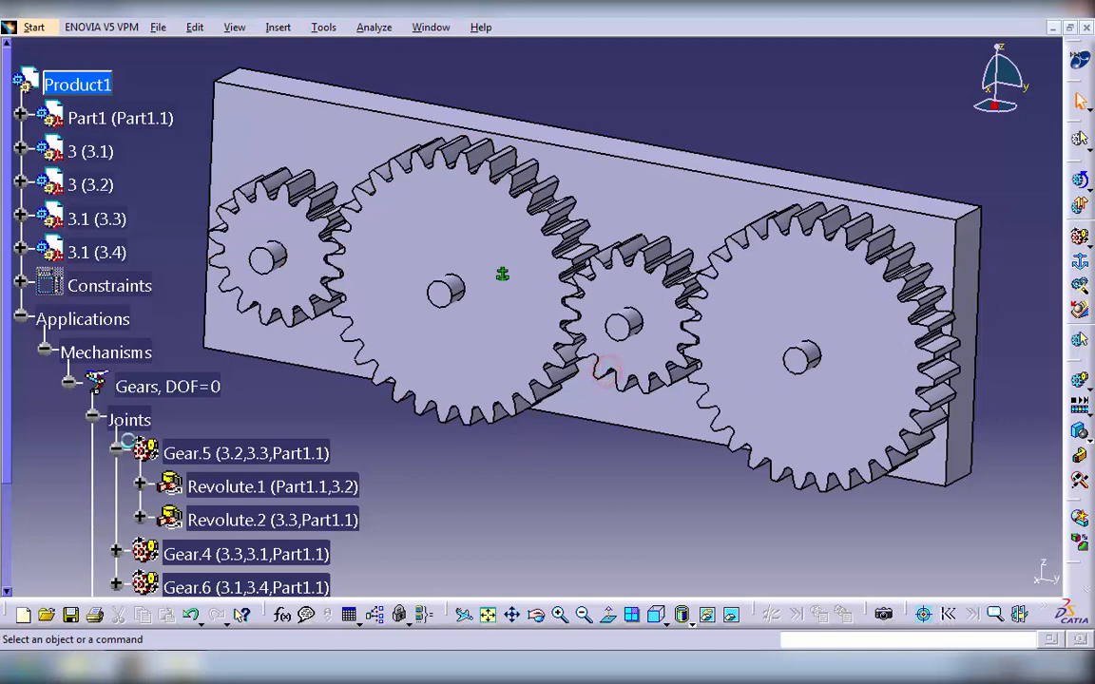
# - Collapse the Applications branch of the tree and hide the plate Part1 (Part1.1)
pyautogui.click(20, 320)
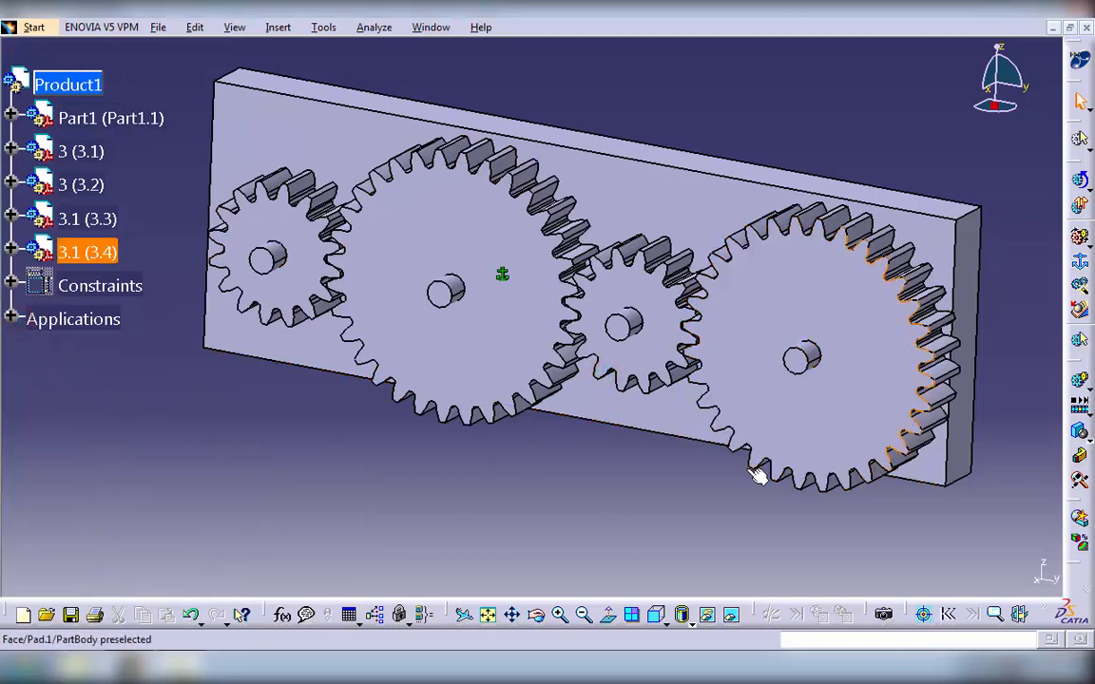
pyautogui.click(95, 117)
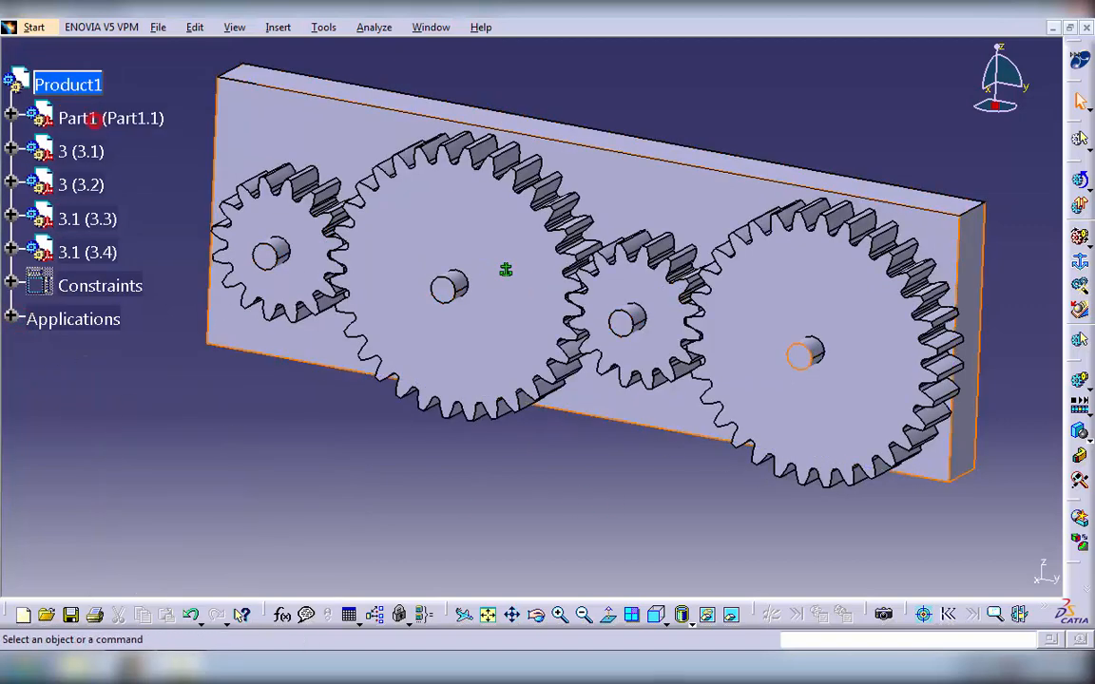
pyautogui.click(708, 616)
pyautogui.moveTo(777, 557); pyautogui.dragTo(714, 501, button='middle')
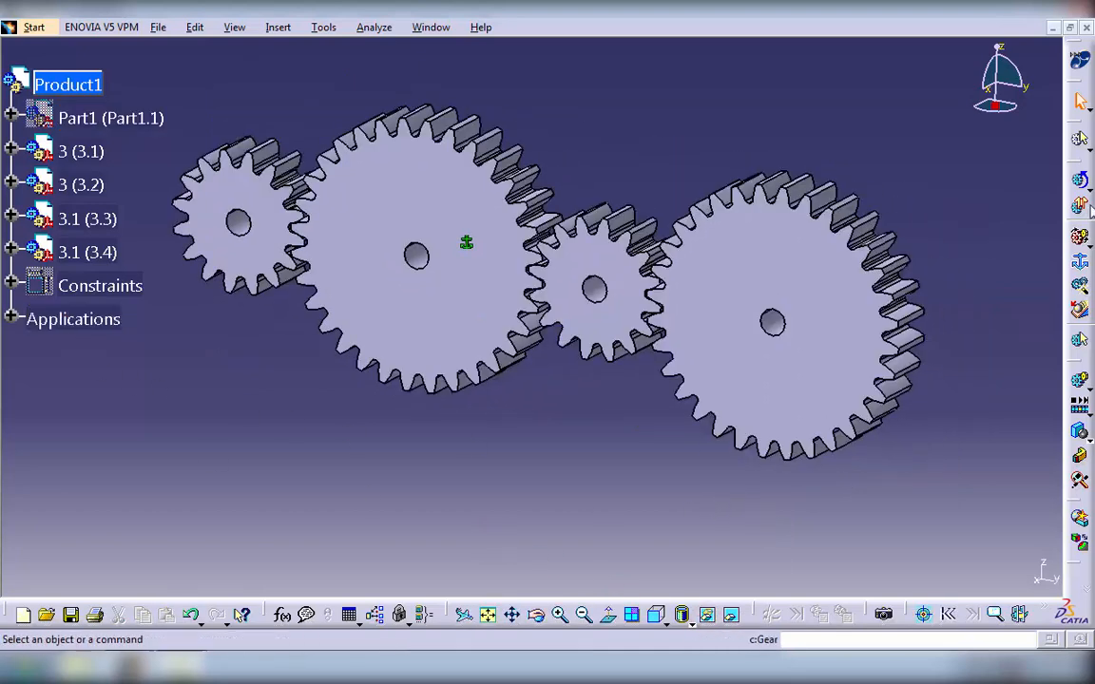
# - Run the kinematics simulation of the Gears mechanism with Command.1 set to about 345.6
pyautogui.click(1080, 180)
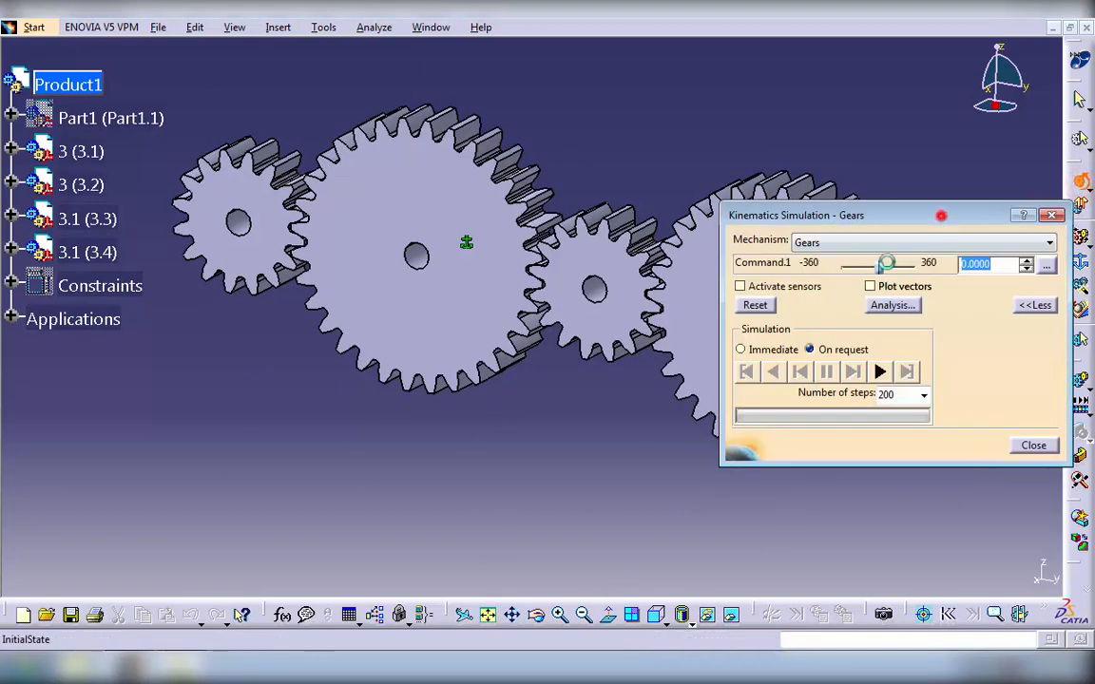
pyautogui.moveTo(940, 216); pyautogui.dragTo(230, 374)
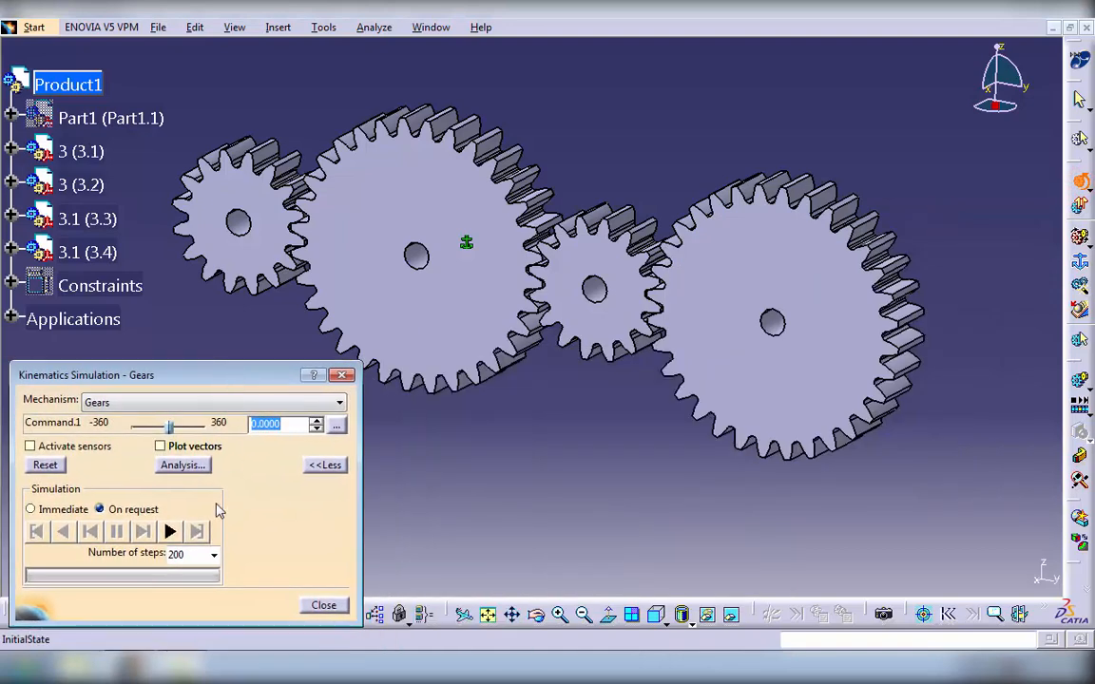
pyautogui.moveTo(171, 428); pyautogui.dragTo(204, 426)
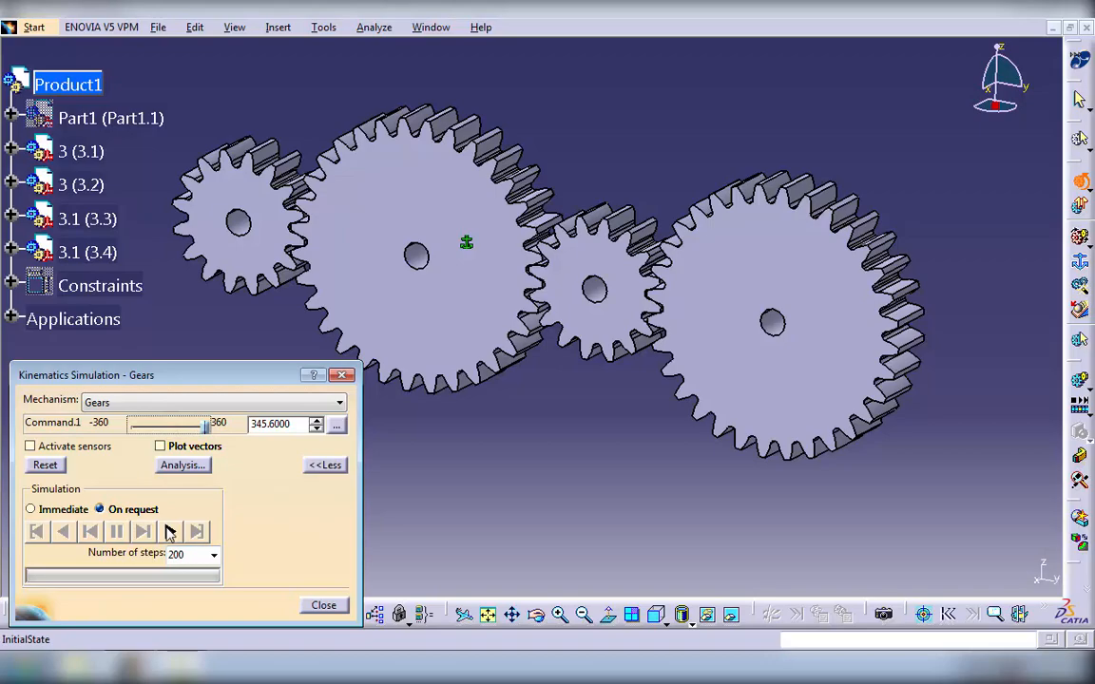
pyautogui.click(169, 531)
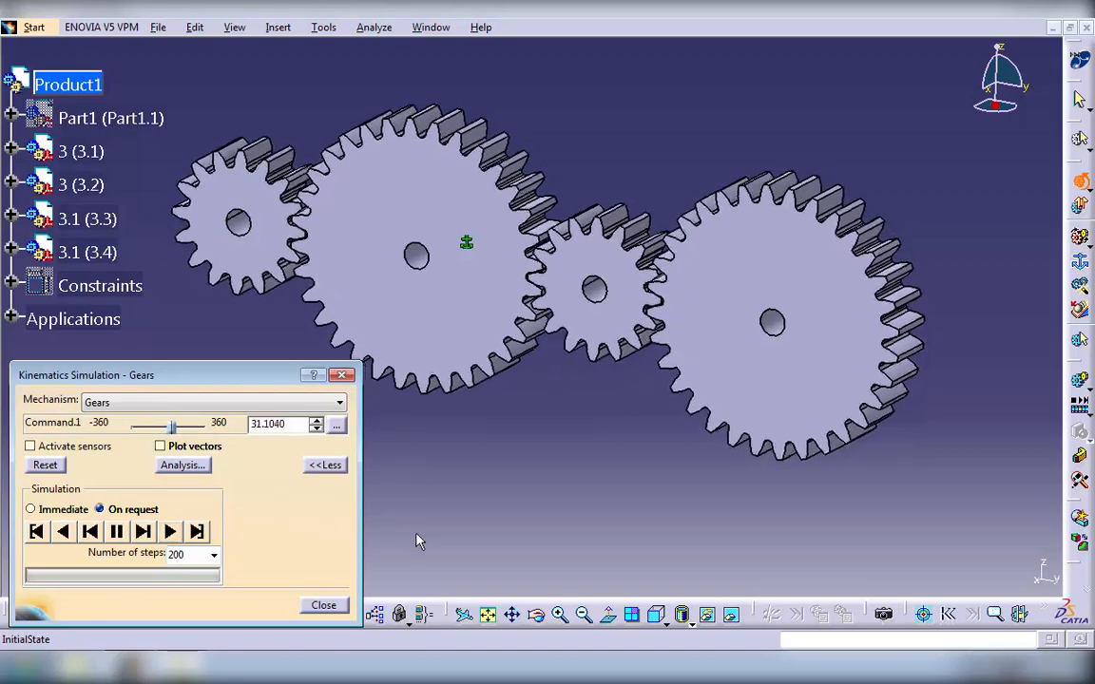